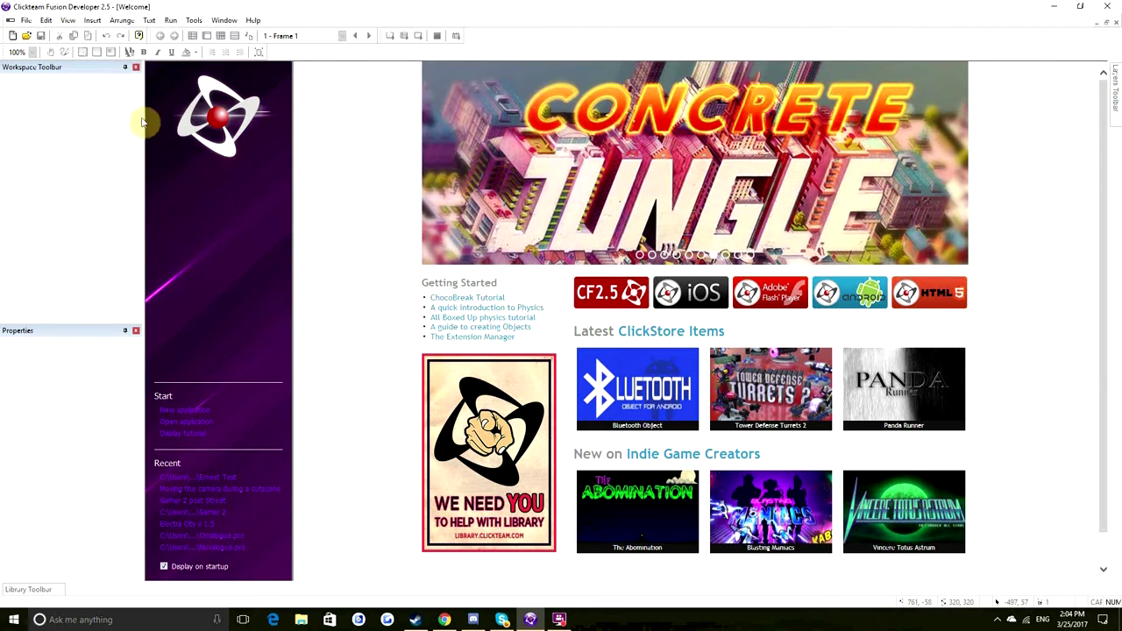
# Create Application 1 and open its empty 640 x 480 Frame 1 in the frame editor
pyautogui.click(13, 36)
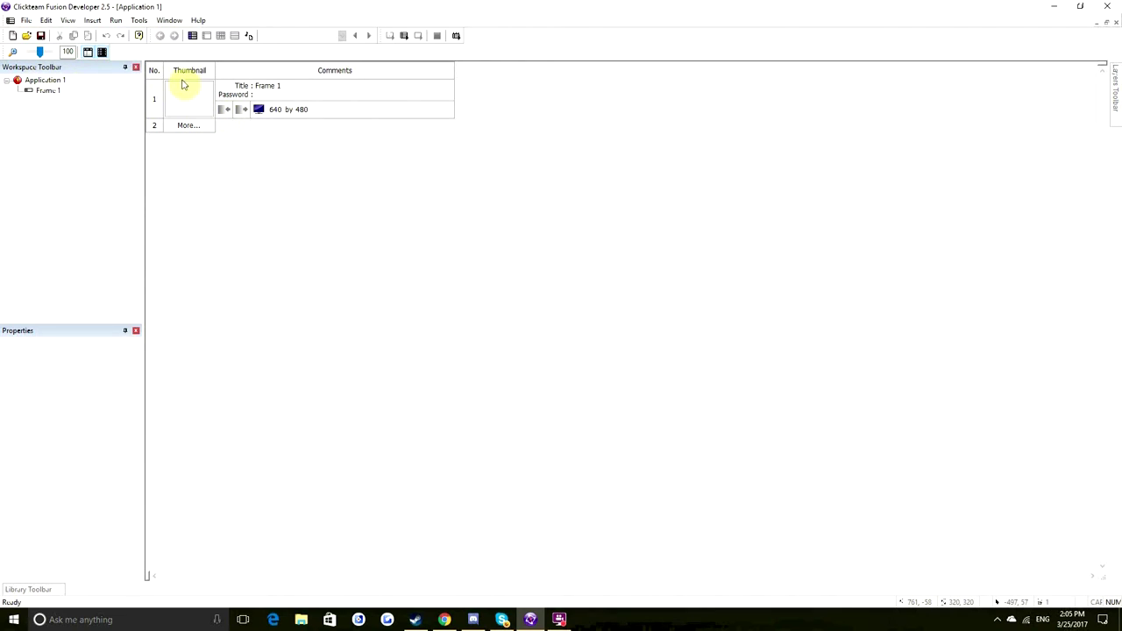
pyautogui.doubleClick(30, 92)
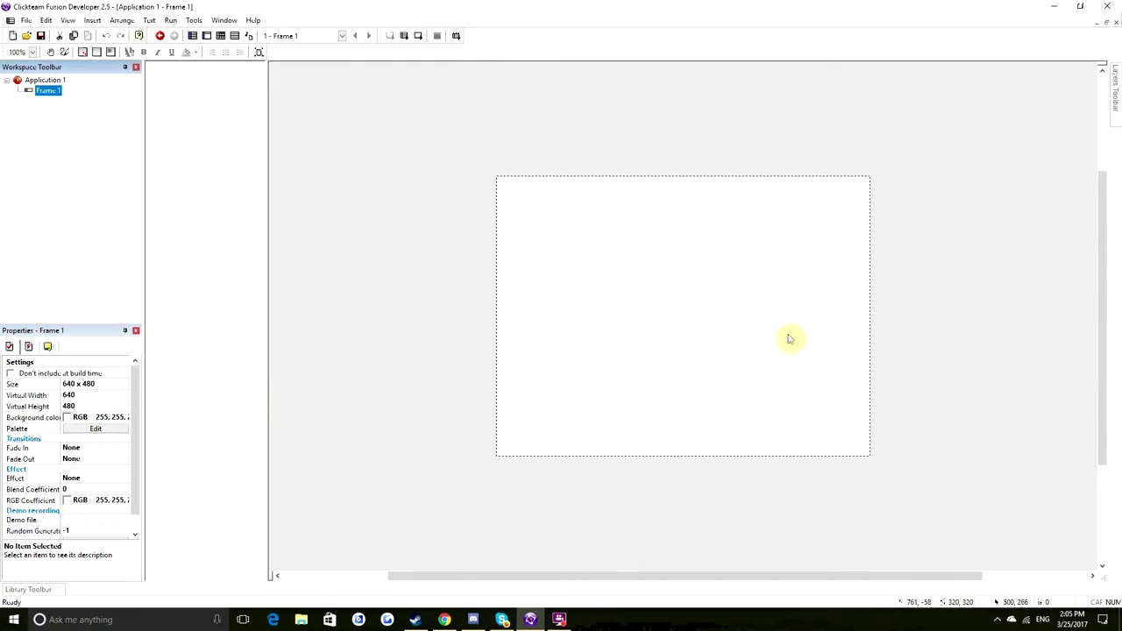
# Insert an Active object and place it on Frame 1
pyautogui.click(690, 295)
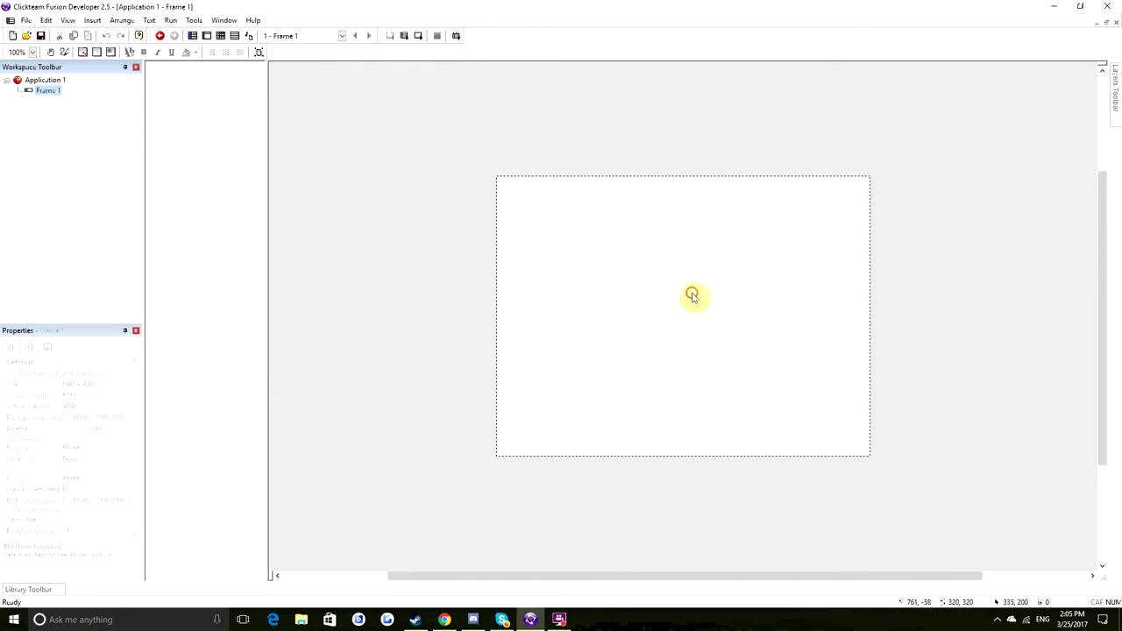
pyautogui.rightClick(645, 301)
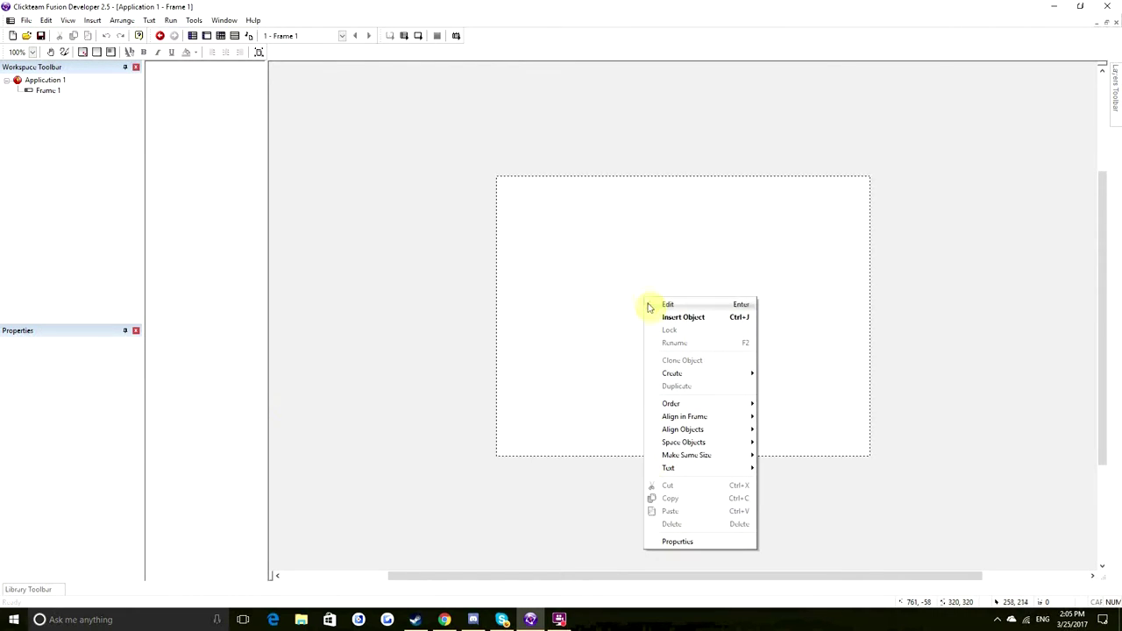
pyautogui.click(681, 318)
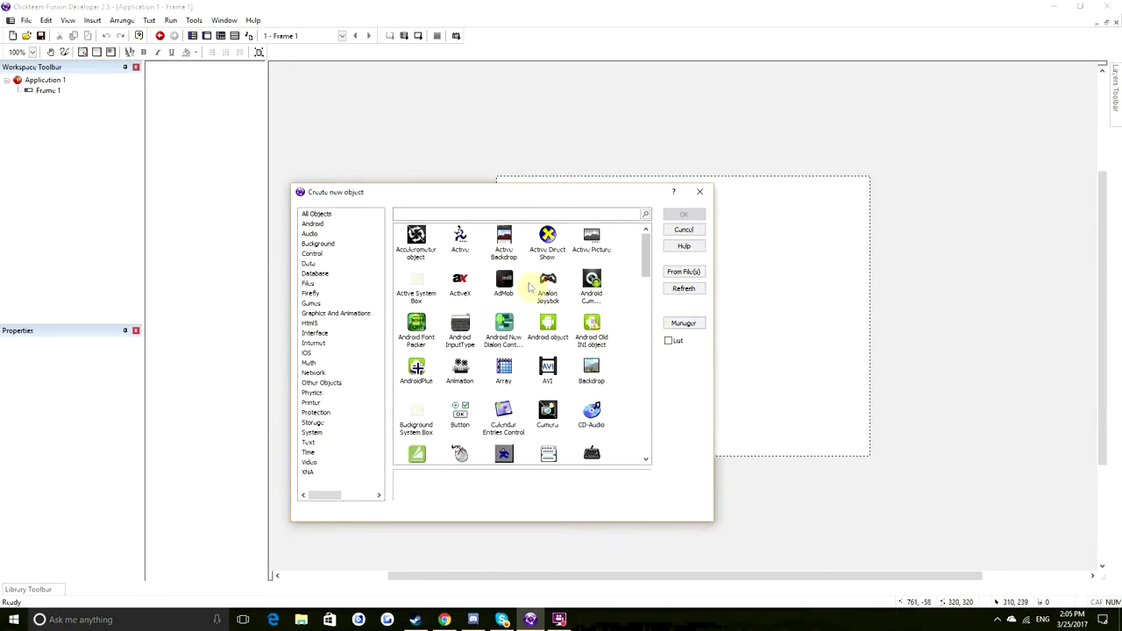
pyautogui.doubleClick(460, 237)
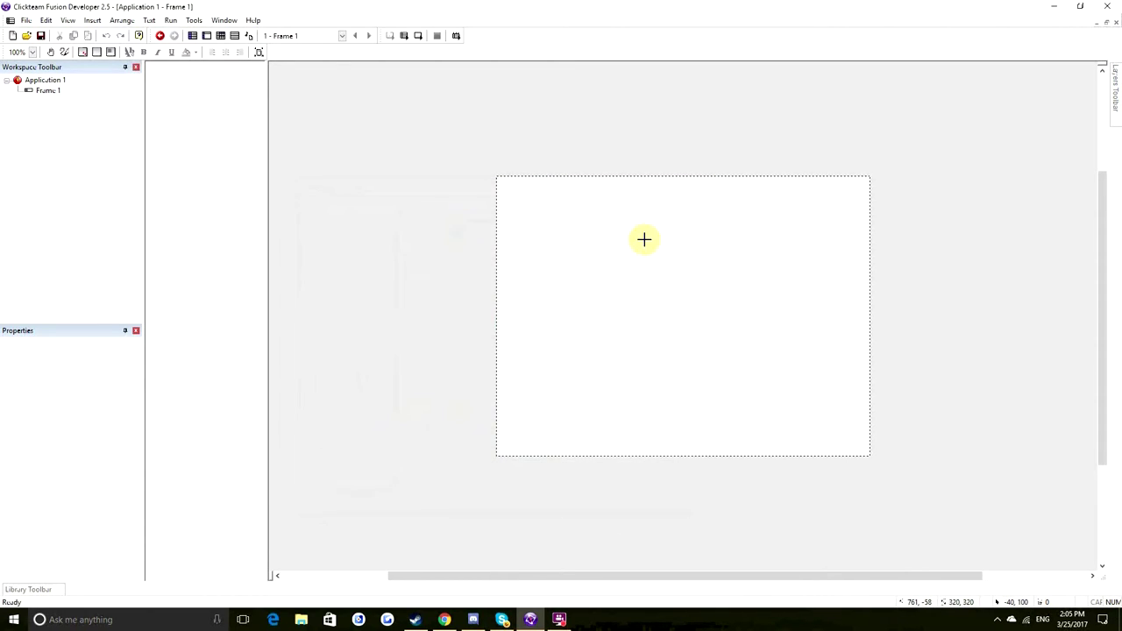
pyautogui.click(605, 229)
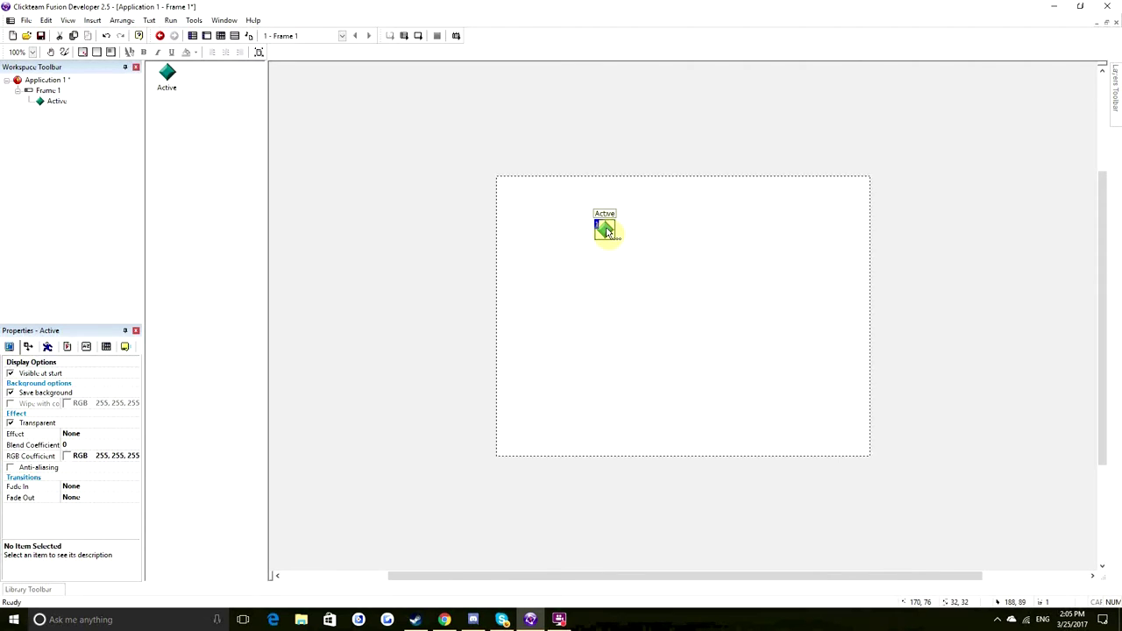
# Insert another new object, choosing Backdrop as its type
pyautogui.rightClick(659, 243)
pyautogui.click(676, 258)
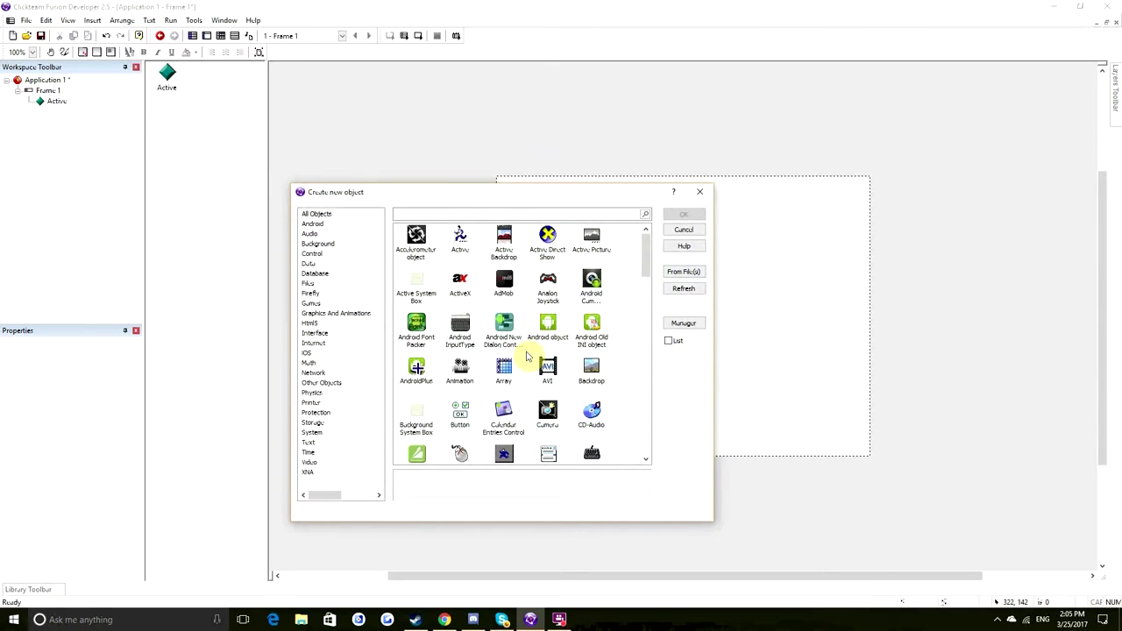
pyautogui.doubleClick(591, 368)
# Place the Backdrop at the frame's top-left and enlarge it to cover most of the frame
pyautogui.click(618, 298)
pyautogui.moveTo(493, 181); pyautogui.dragTo(722, 328)
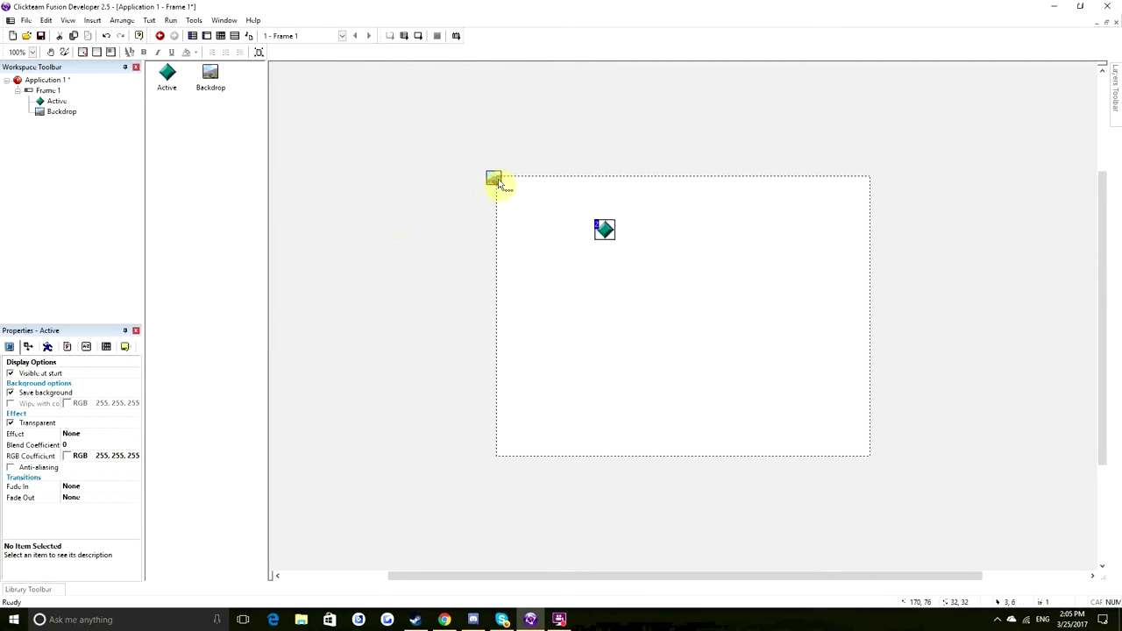
pyautogui.click(496, 182)
pyautogui.click(497, 186)
pyautogui.moveTo(506, 189); pyautogui.dragTo(799, 366)
# Move the Active diamond lower and open its sprite in the picture editor
pyautogui.click(608, 237)
pyautogui.moveTo(605, 231); pyautogui.dragTo(607, 296)
pyautogui.doubleClick(611, 295)
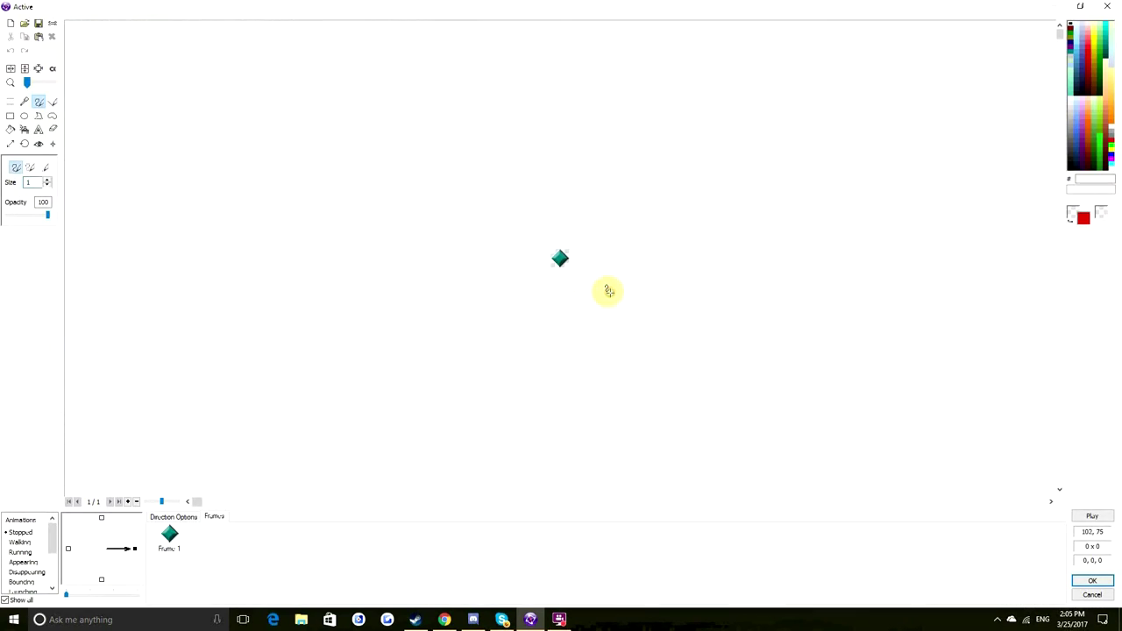
# Paste the cartoon face into the Active sprite, enlarging the canvas, and fill its black outlines and eyes red
pyautogui.hotkey('ctrl', 'v')
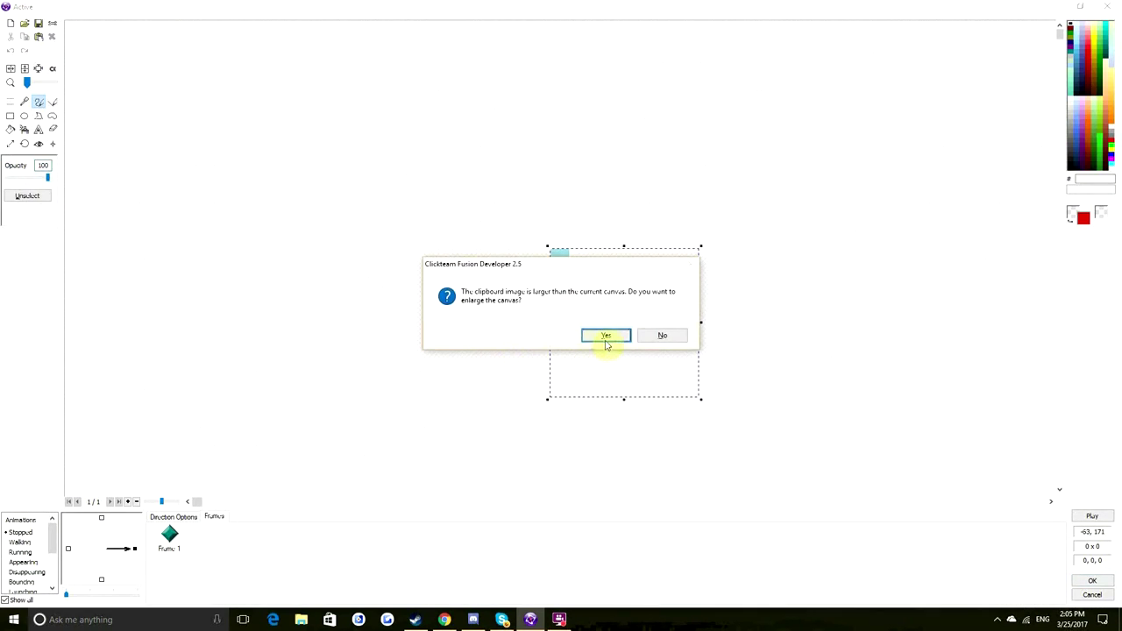
pyautogui.click(604, 334)
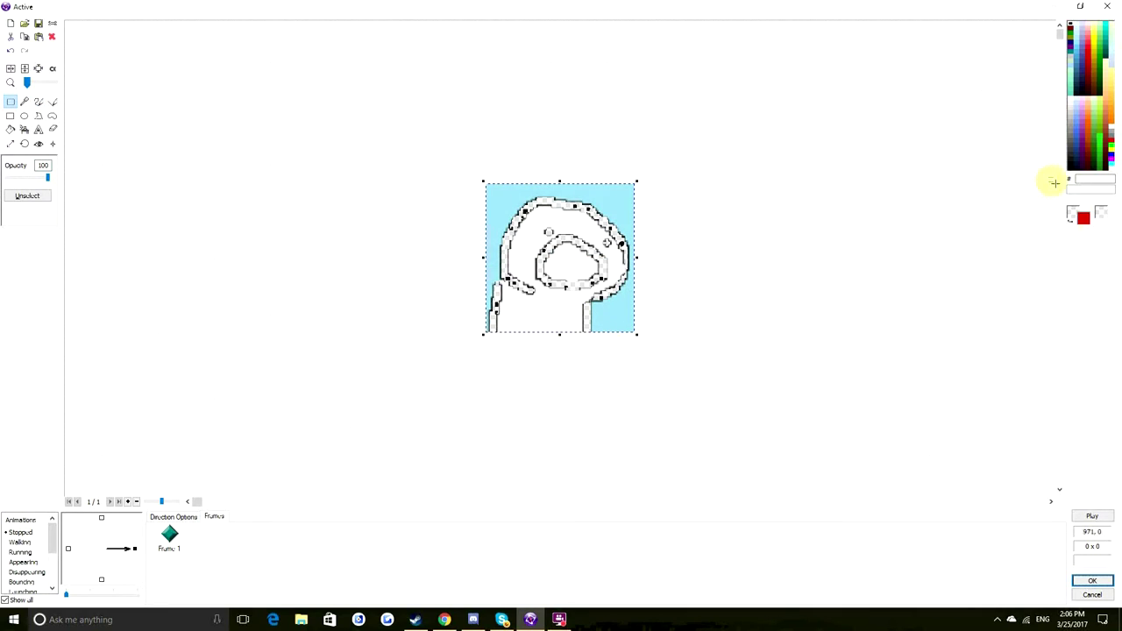
pyautogui.click(11, 129)
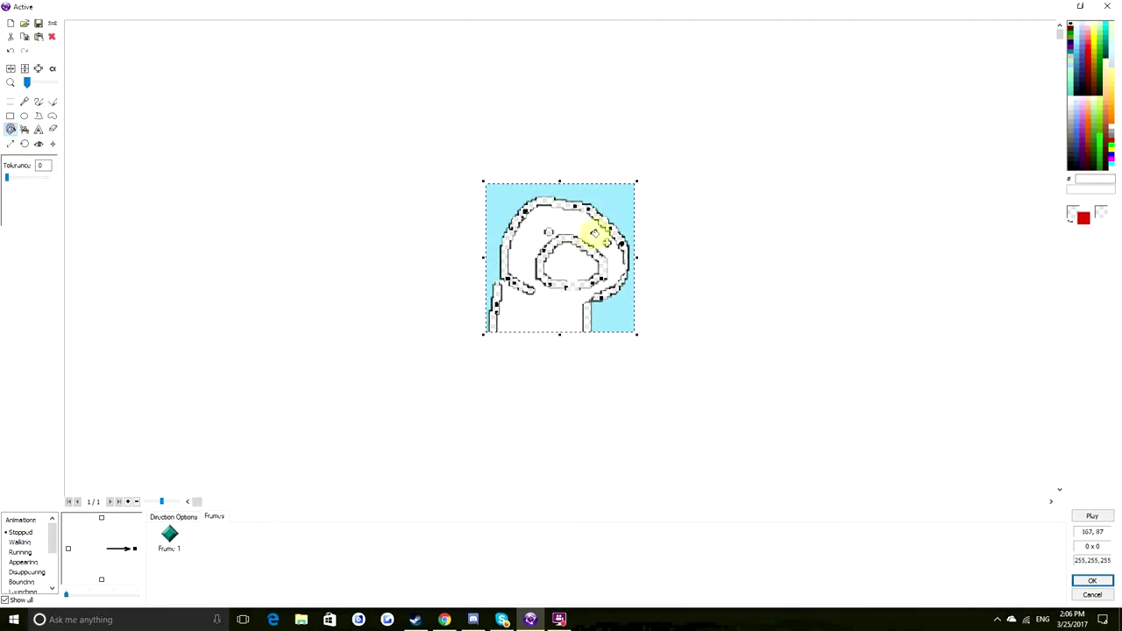
pyautogui.click(573, 202)
pyautogui.click(564, 236)
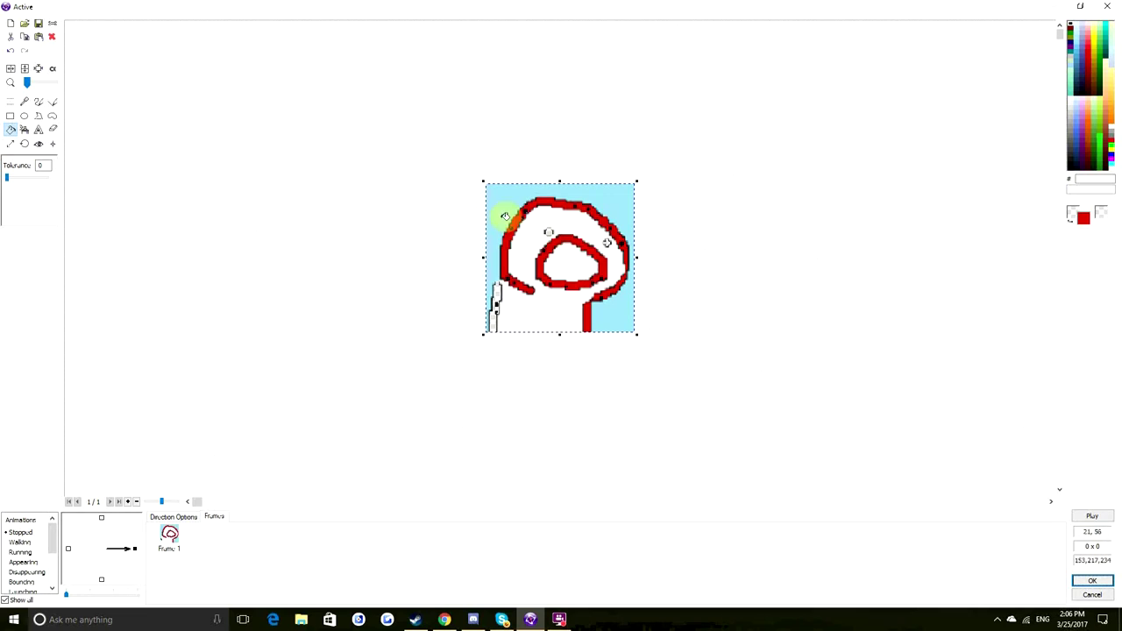
pyautogui.click(548, 232)
pyautogui.click(497, 295)
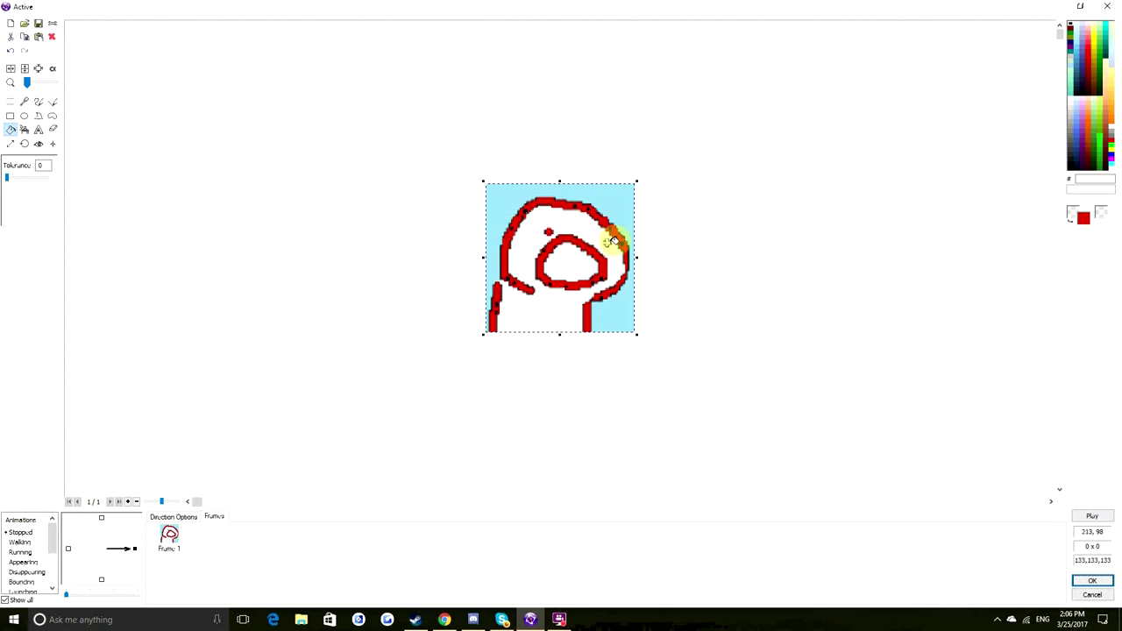
pyautogui.click(608, 243)
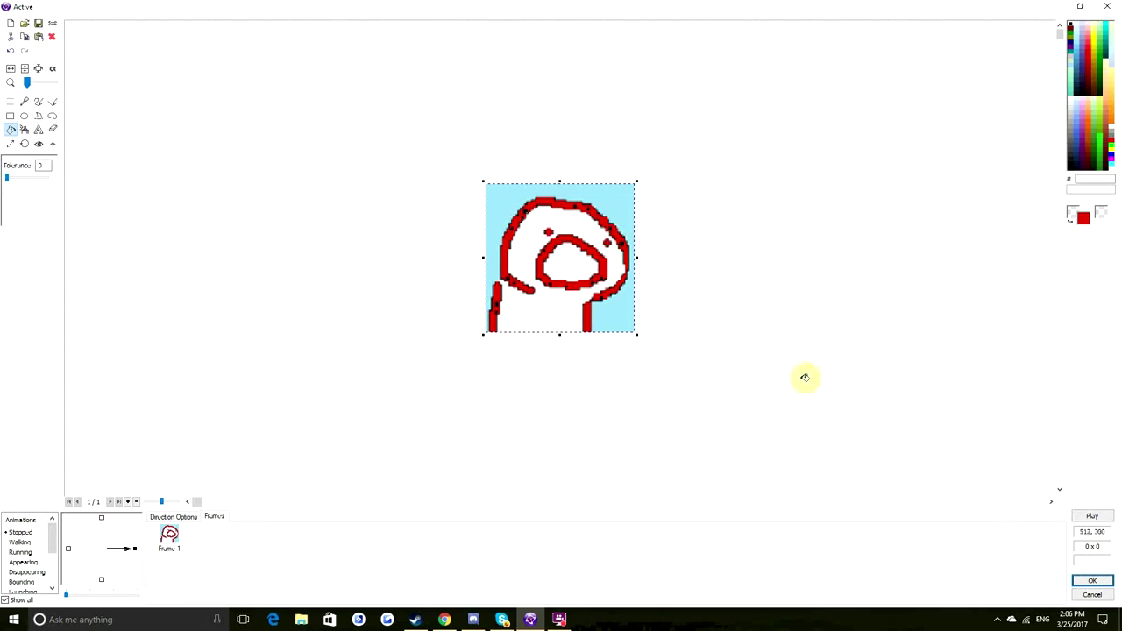
pyautogui.click(1093, 581)
pyautogui.click(724, 314)
# Delete the landscape Backdrop and move the cartoon sprite up in the frame
pyautogui.click(626, 392)
pyautogui.click(735, 293)
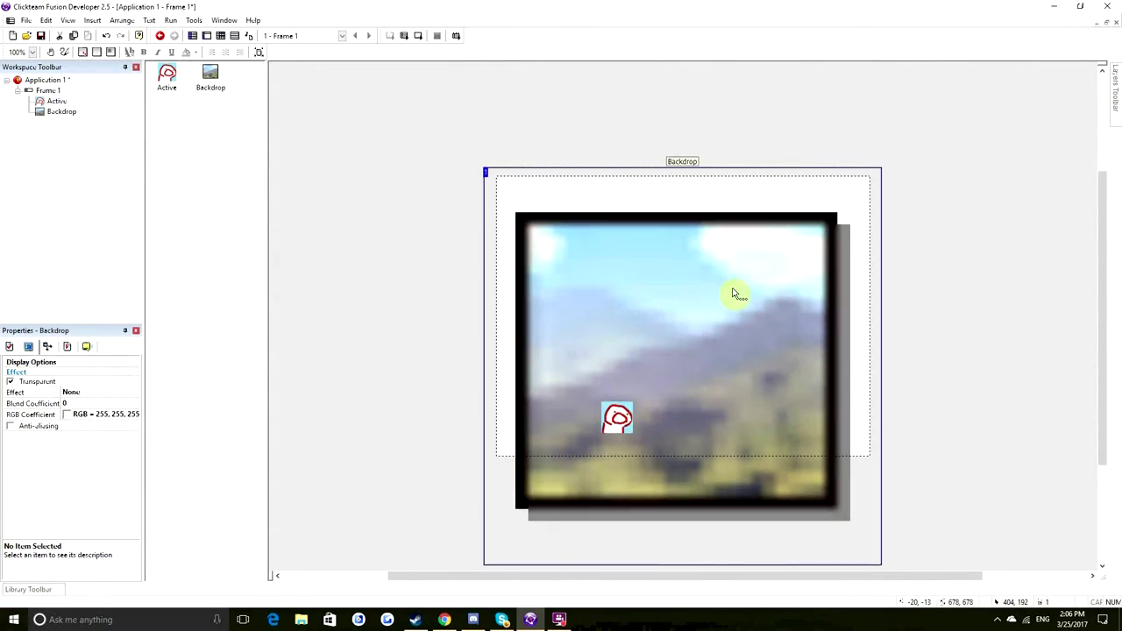
pyautogui.press('Delete')
pyautogui.moveTo(617, 418); pyautogui.dragTo(605, 324)
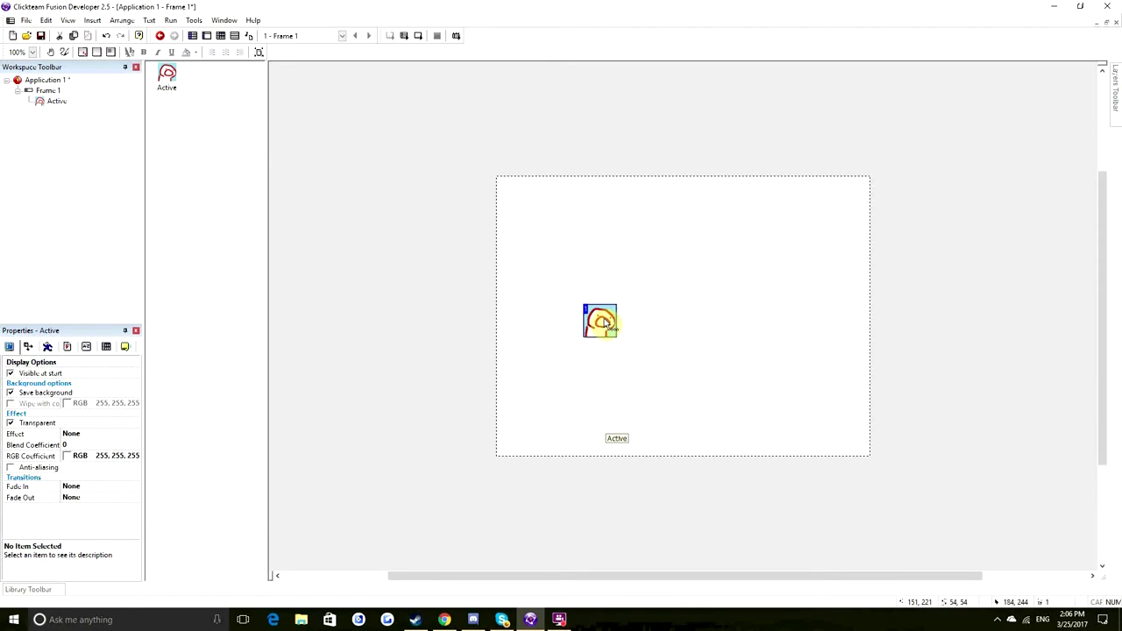
# Rename the cartoon Active object to TheOnlyGuyEver
pyautogui.rightClick(600, 324)
pyautogui.click(625, 377)
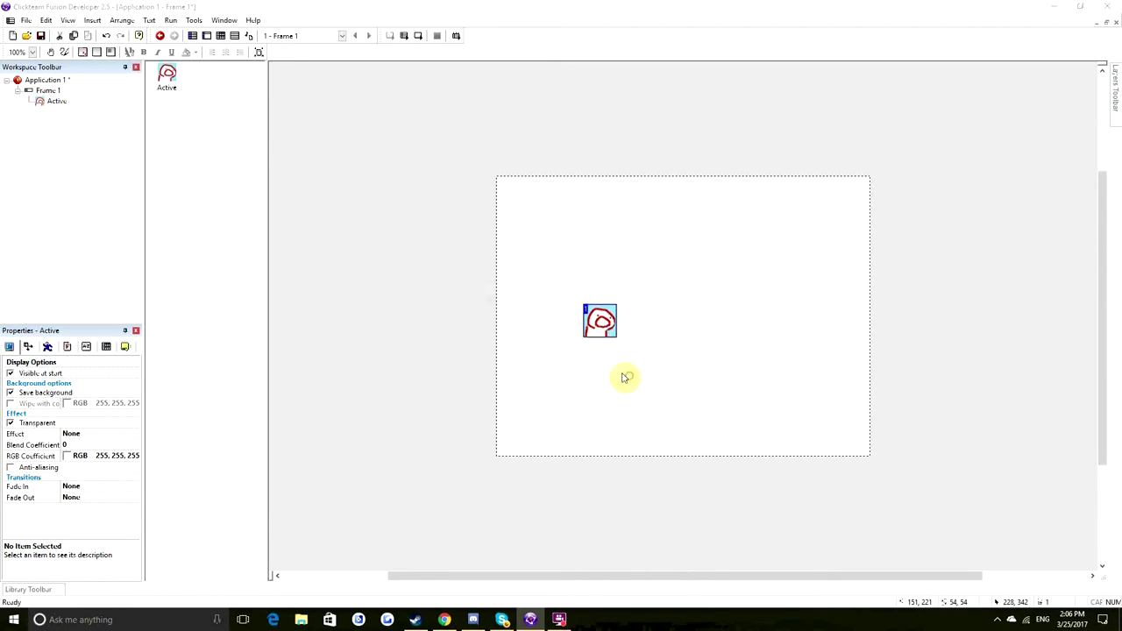
pyautogui.write('TheOnlyGuyEver')
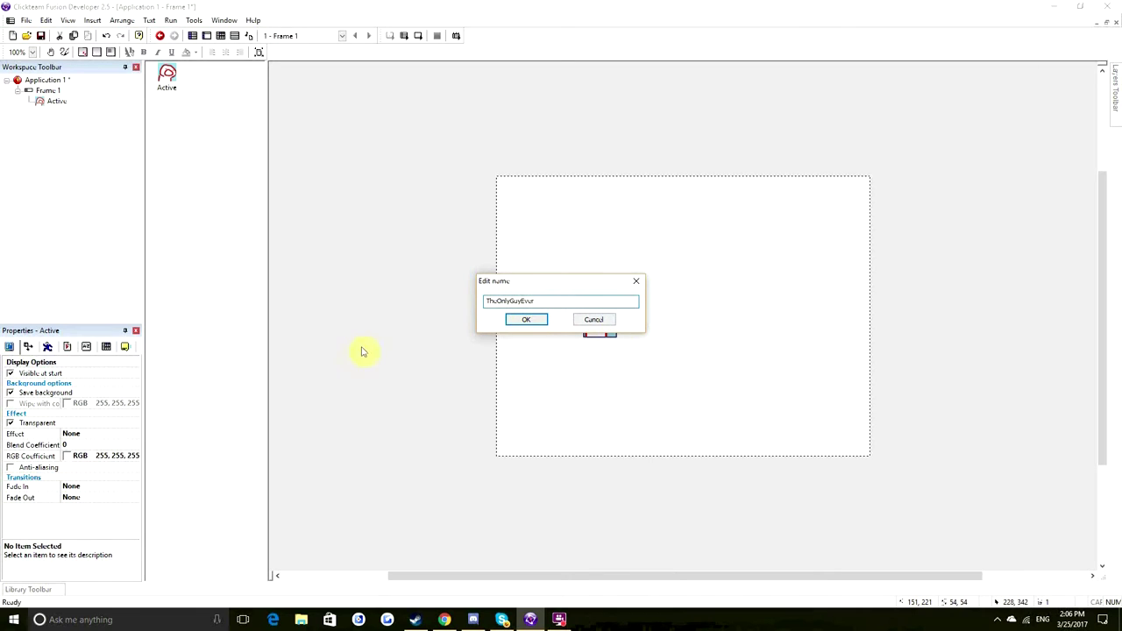
pyautogui.click(525, 319)
pyautogui.click(588, 329)
pyautogui.click(18, 331)
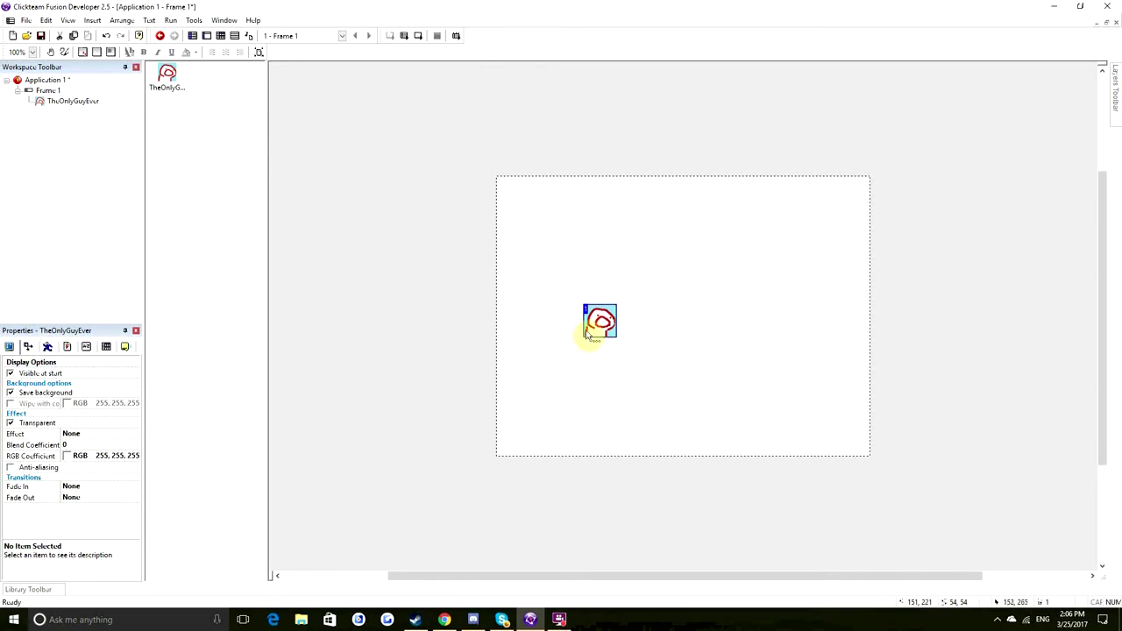
pyautogui.click(47, 348)
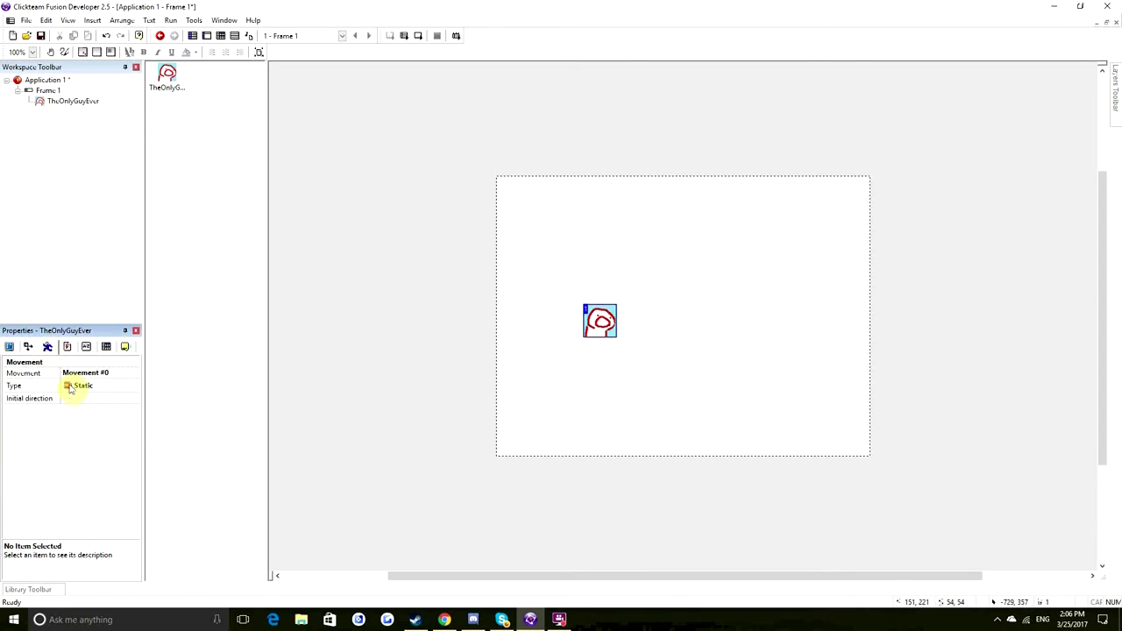
# Set TheOnlyGuyEver's movement type to Platform in the Properties Movement tab
pyautogui.click(29, 347)
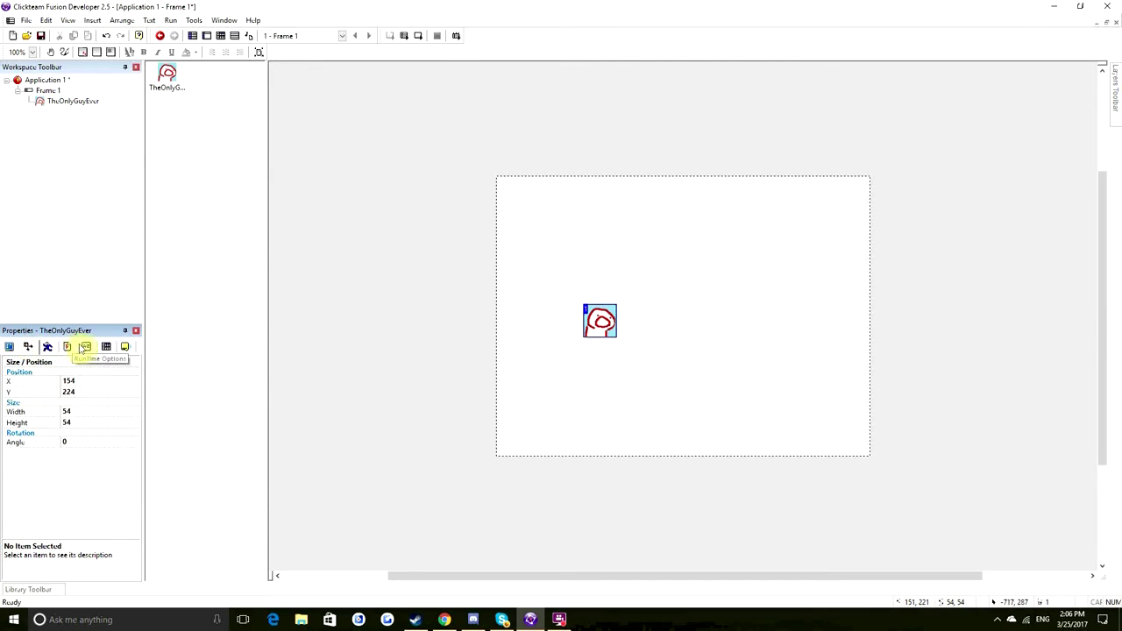
pyautogui.click(99, 348)
pyautogui.click(106, 348)
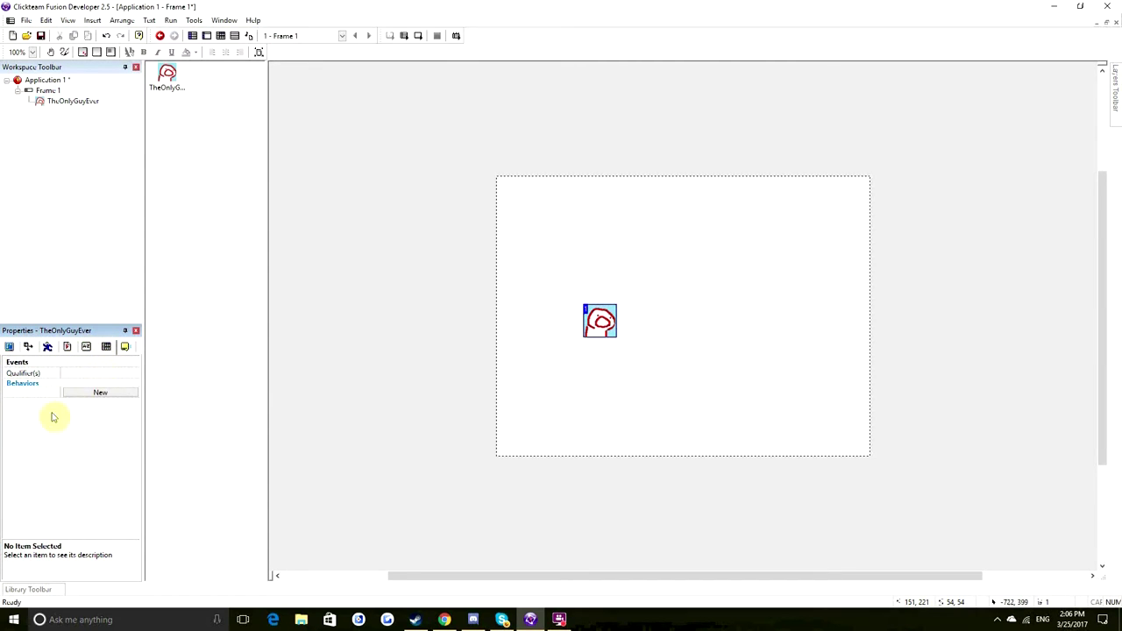
pyautogui.click(47, 347)
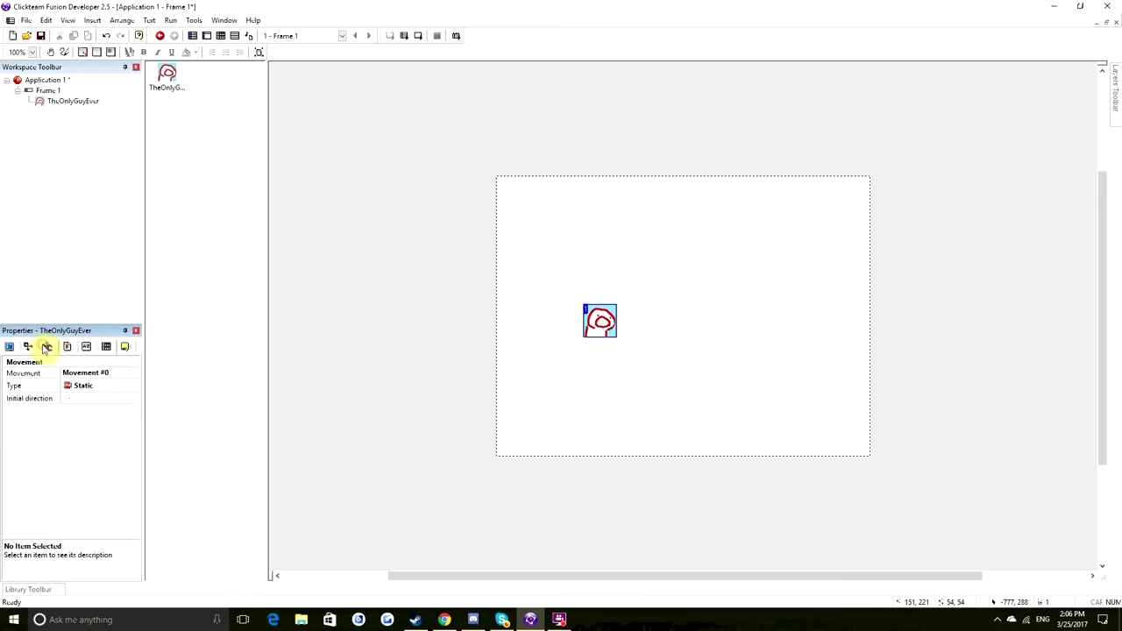
pyautogui.click(81, 387)
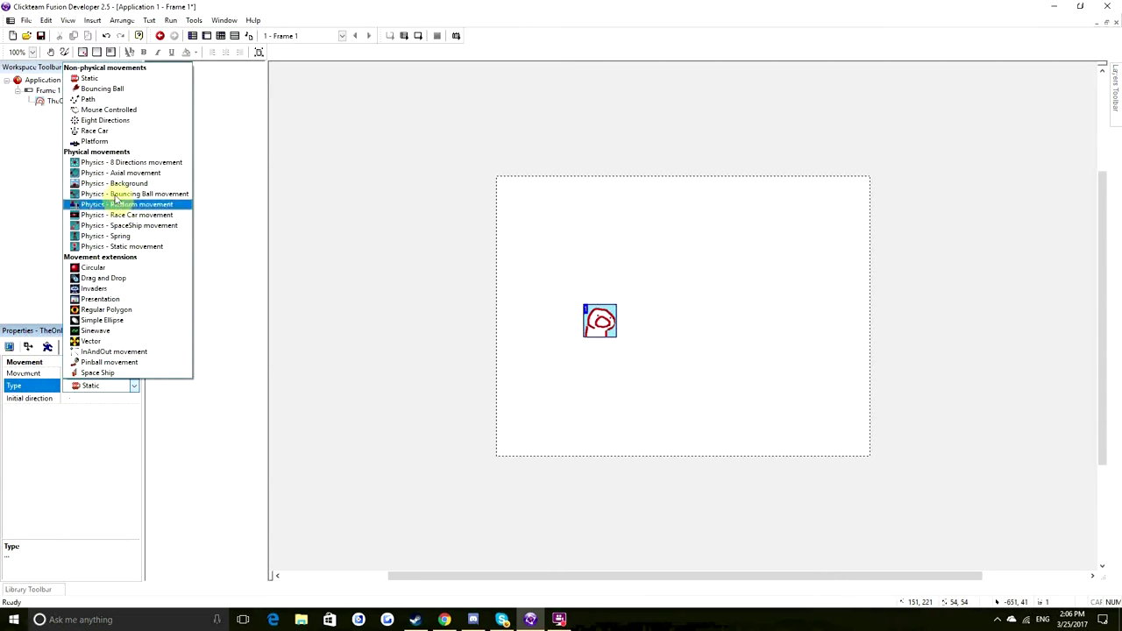
pyautogui.click(95, 141)
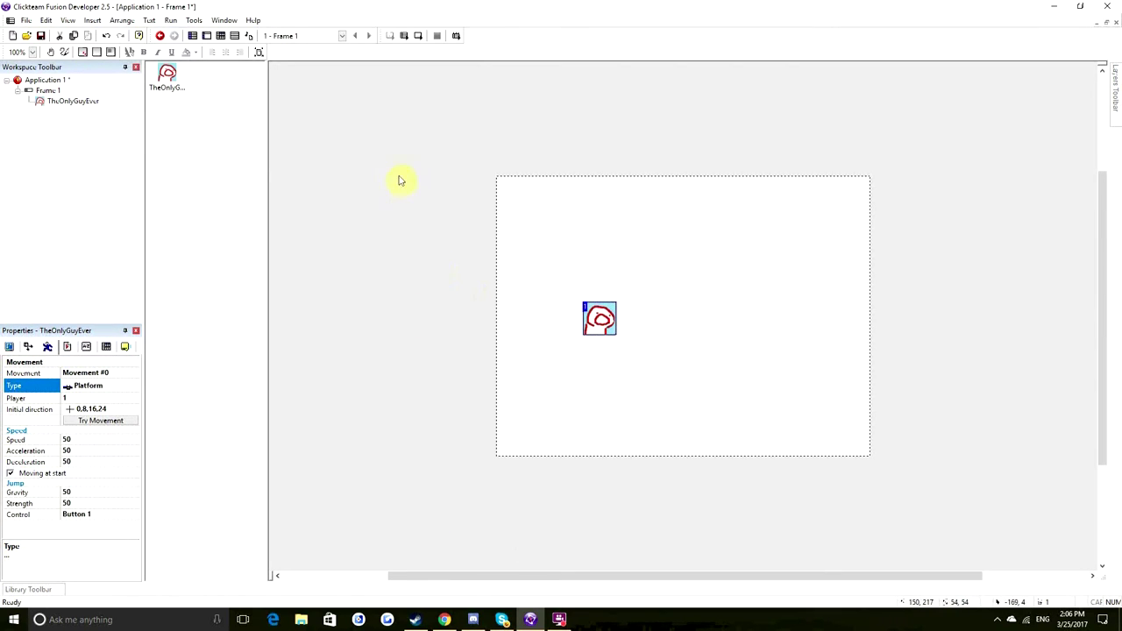
# Test-run Frame 1 with Run Frame, then close the preview window
pyautogui.click(417, 41)
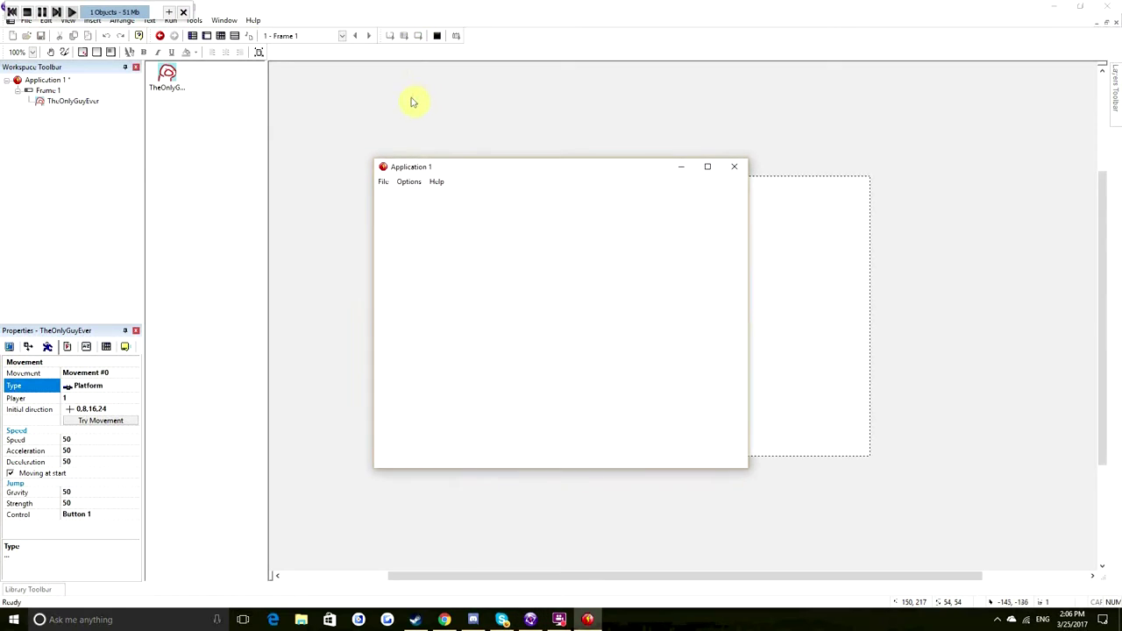
pyautogui.click(736, 170)
pyautogui.rightClick(509, 413)
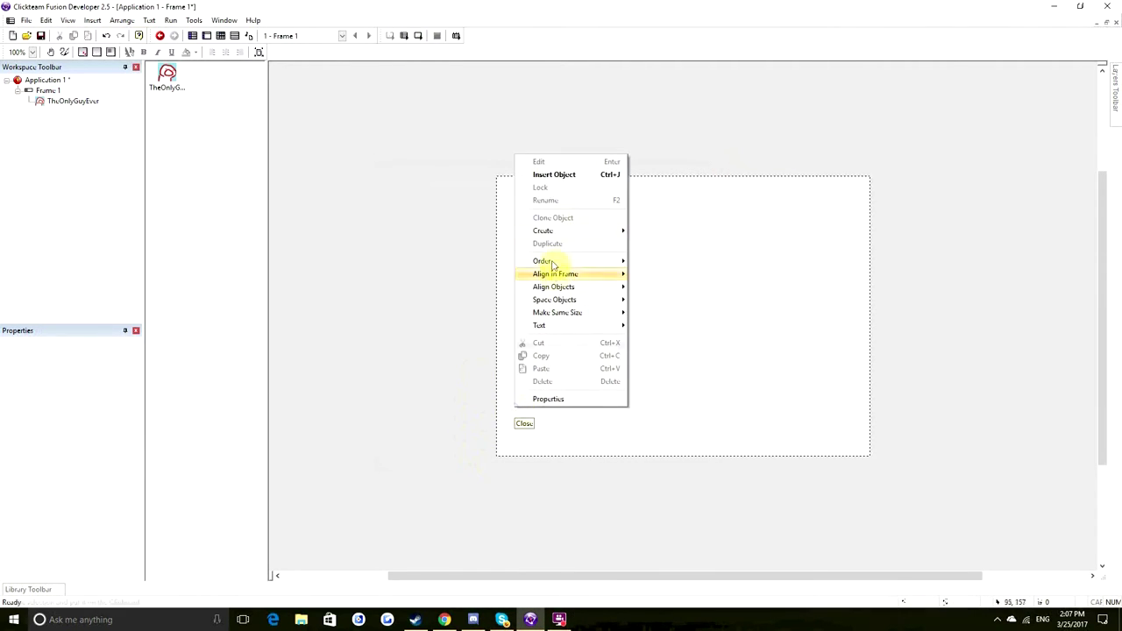
# Insert a new Active object at the frame's lower left
pyautogui.click(563, 178)
pyautogui.click(453, 237)
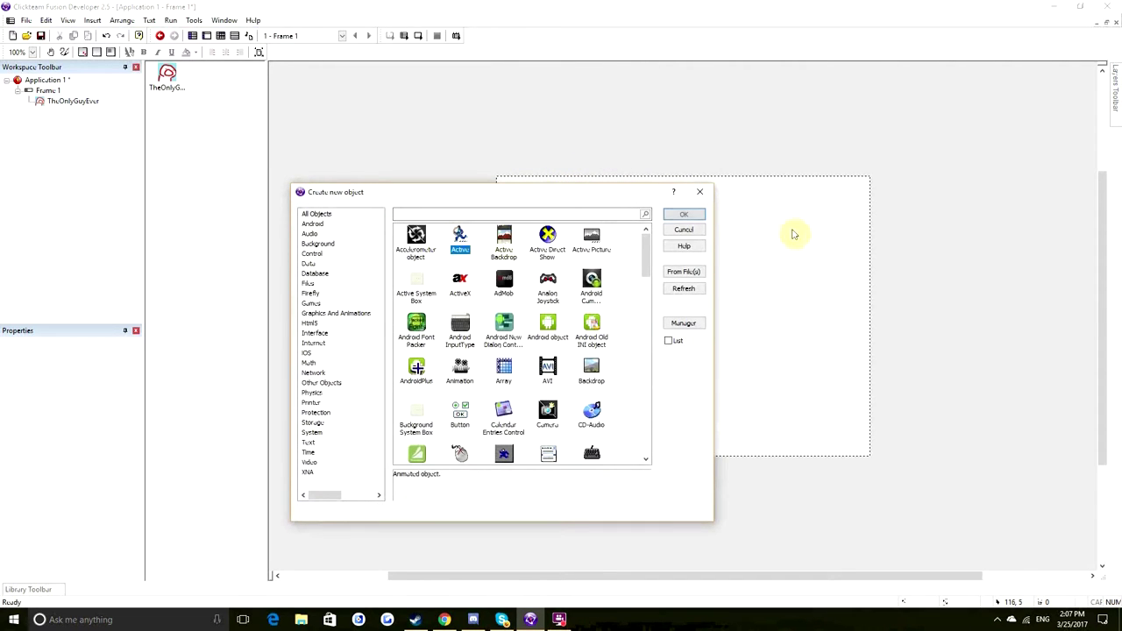
pyautogui.click(680, 216)
pyautogui.click(537, 379)
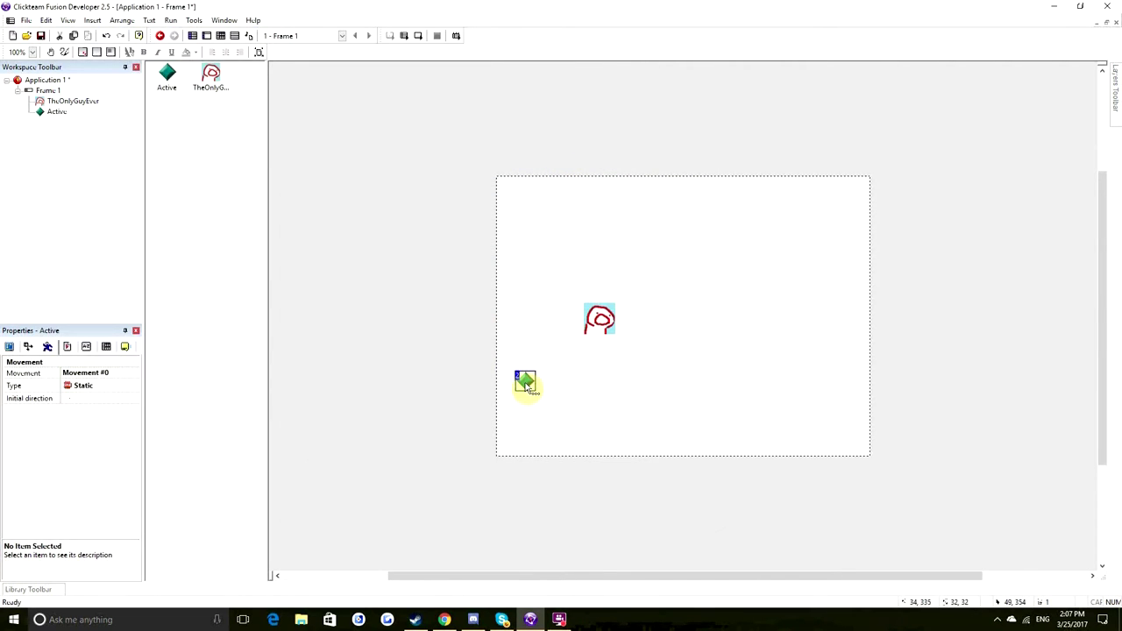
# Repaint the new Active's image as a solid blue filled rectangle covering the whole sprite
pyautogui.doubleClick(525, 384)
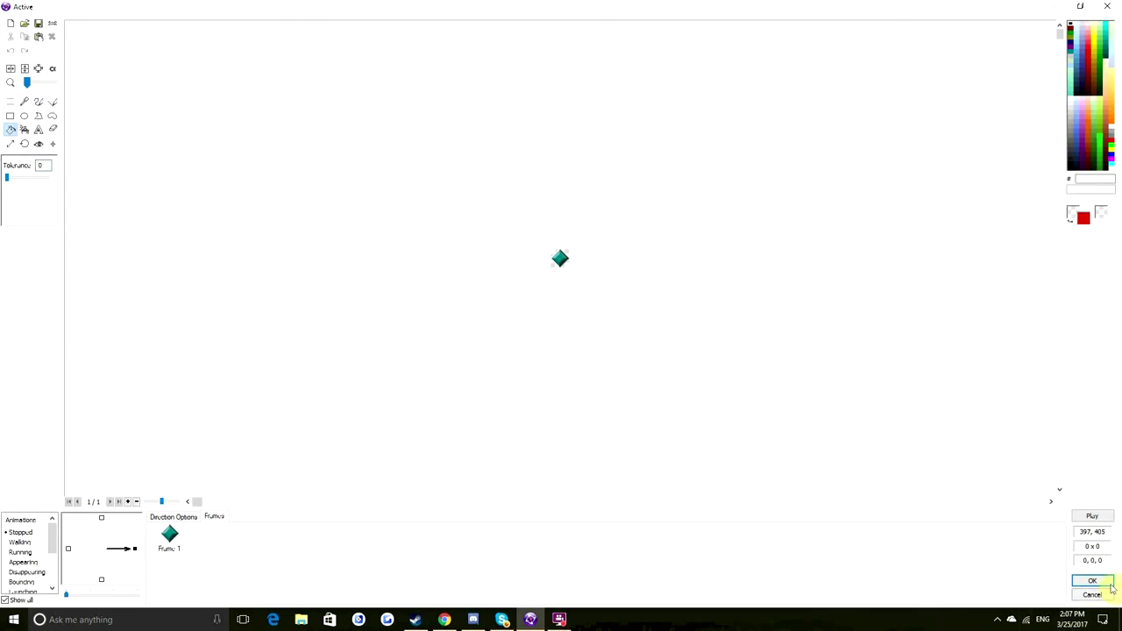
pyautogui.scroll(3, 562, 249)
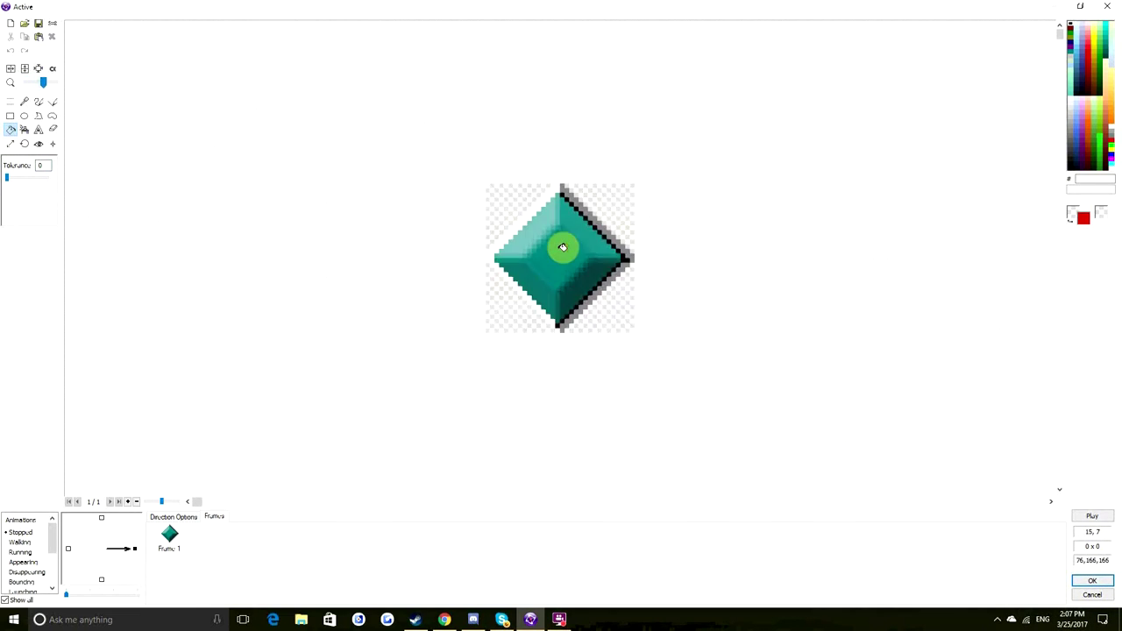
pyautogui.scroll(2, 562, 249)
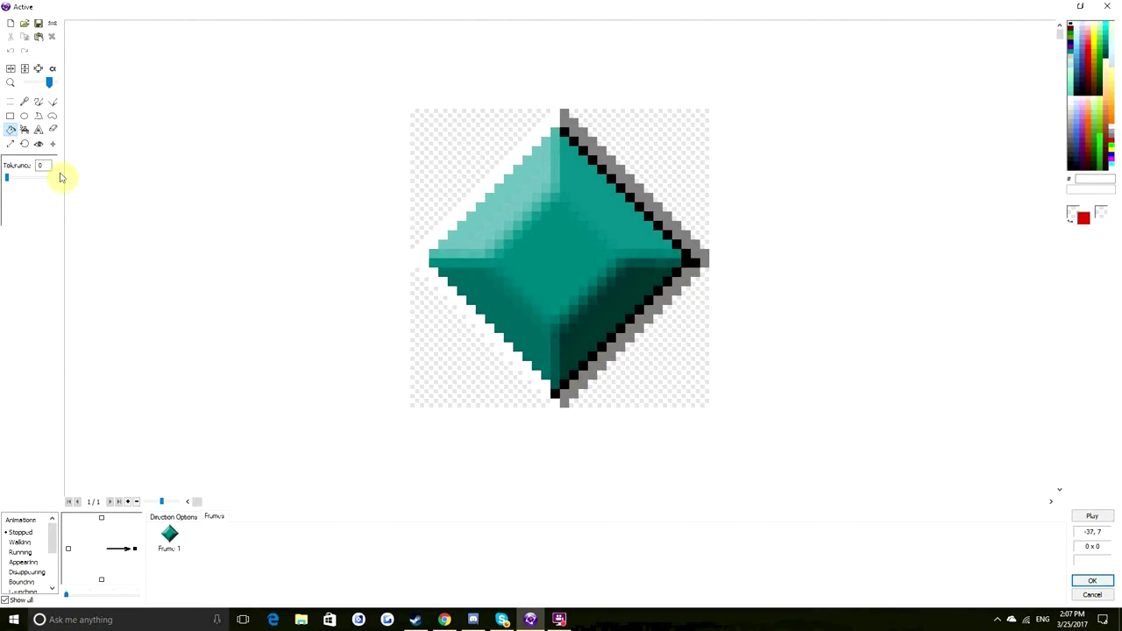
pyautogui.click(11, 117)
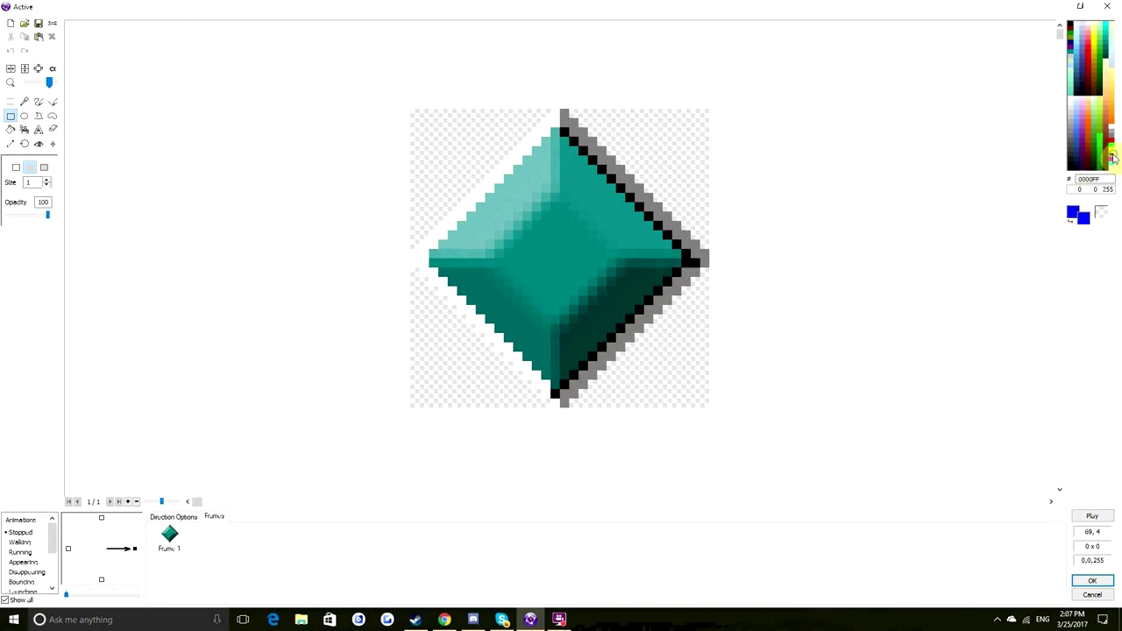
pyautogui.moveTo(324, 100); pyautogui.dragTo(801, 503)
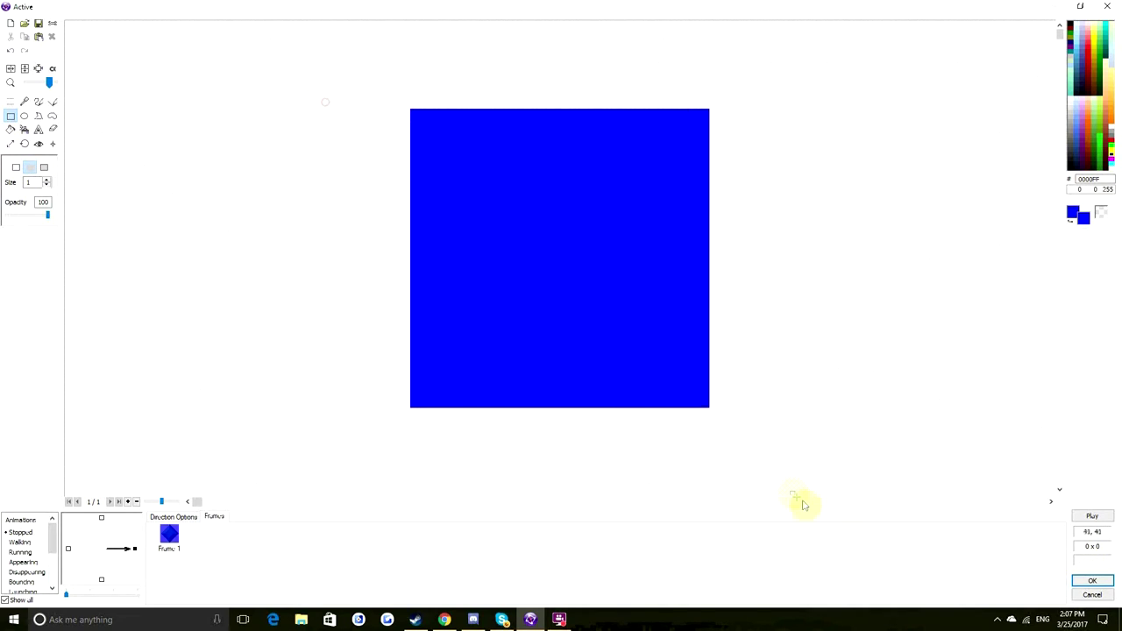
pyautogui.click(1093, 581)
pyautogui.rightClick(524, 382)
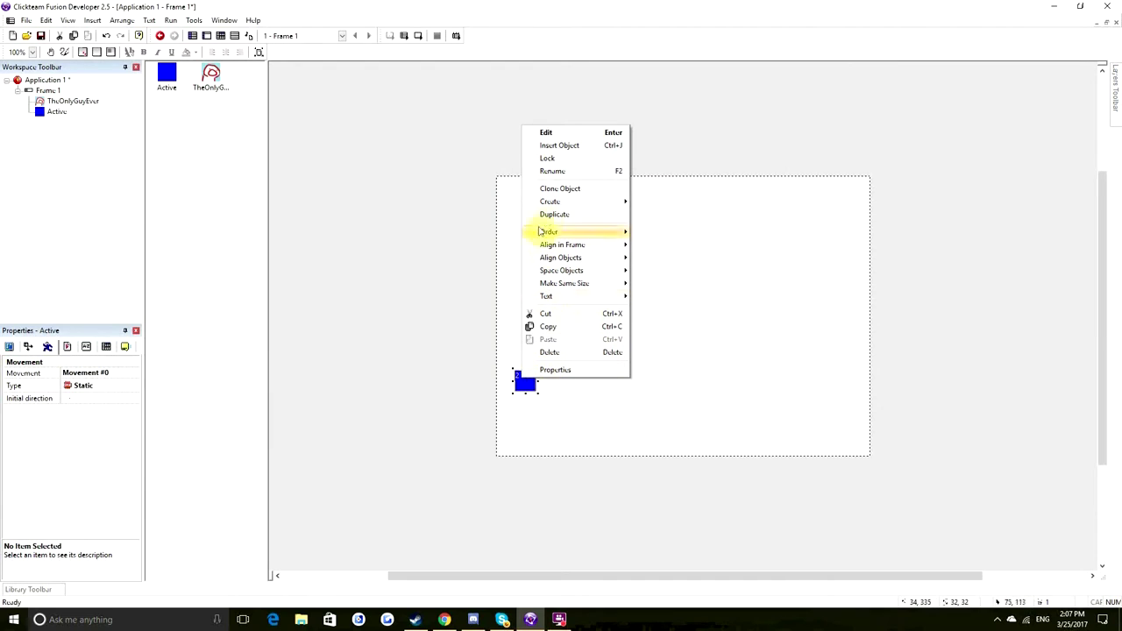
pyautogui.click(575, 175)
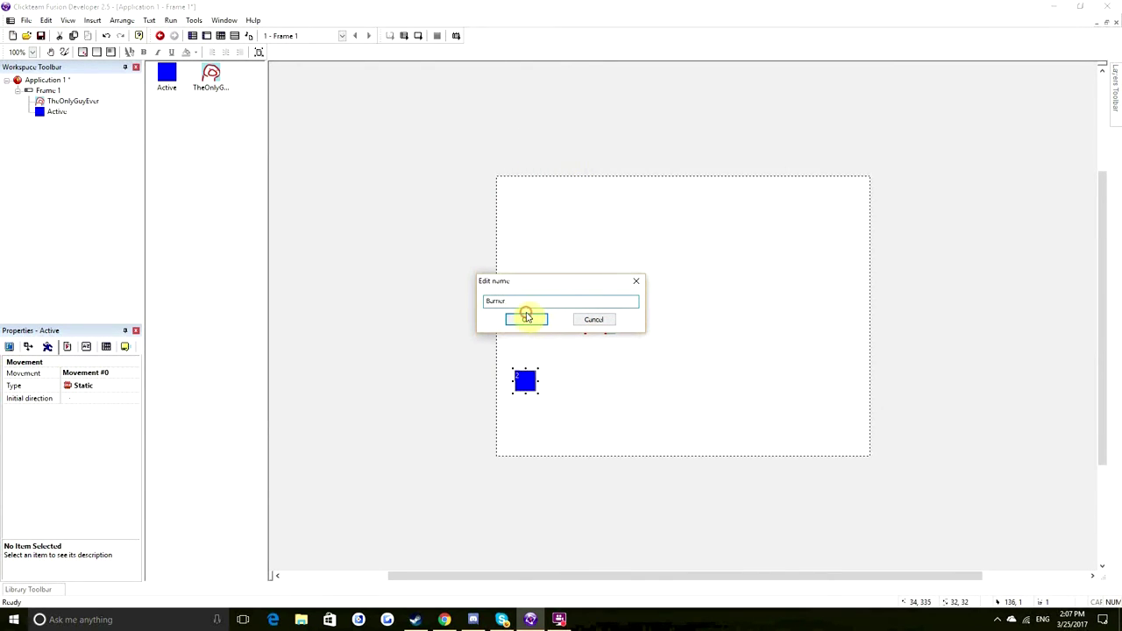
# Name the blue object Barrier, widen it into a long bar, and drag it to the frame's bottom edge
pyautogui.click(526, 321)
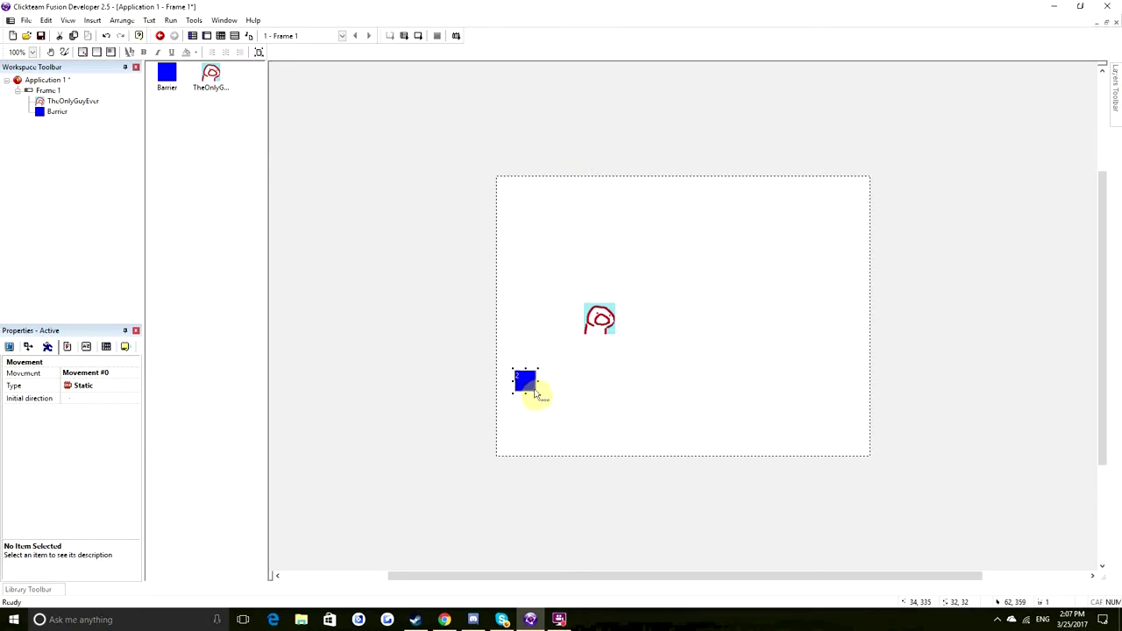
pyautogui.moveTo(536, 393); pyautogui.dragTo(970, 417)
pyautogui.moveTo(515, 417); pyautogui.dragTo(476, 416)
pyautogui.moveTo(657, 410); pyautogui.dragTo(615, 445)
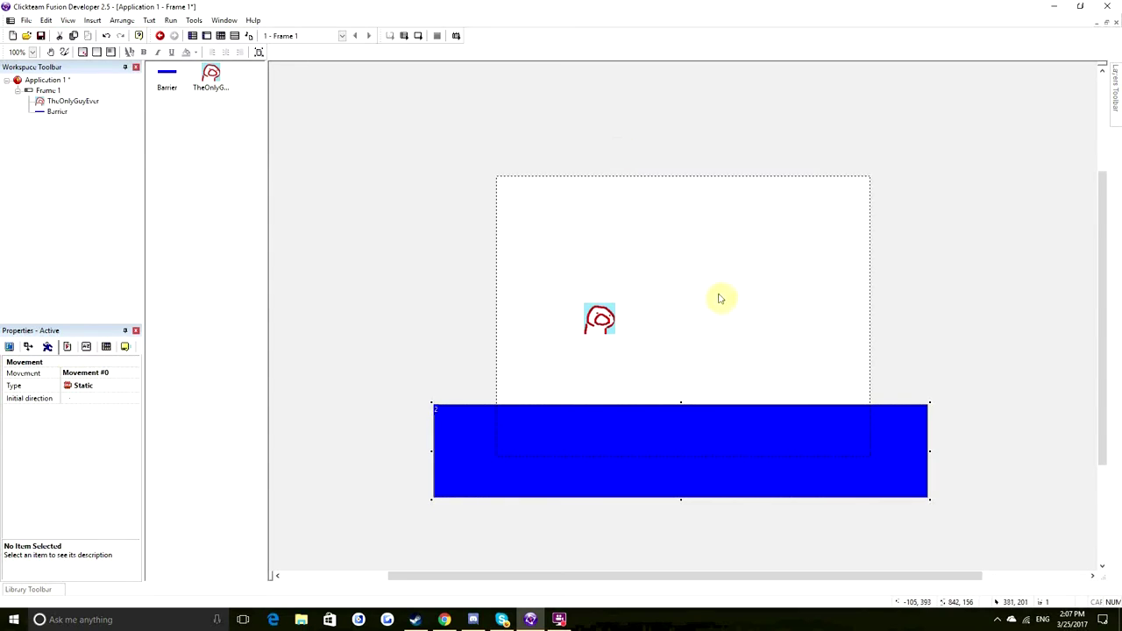
pyautogui.hotkey('ctrl', 'e')
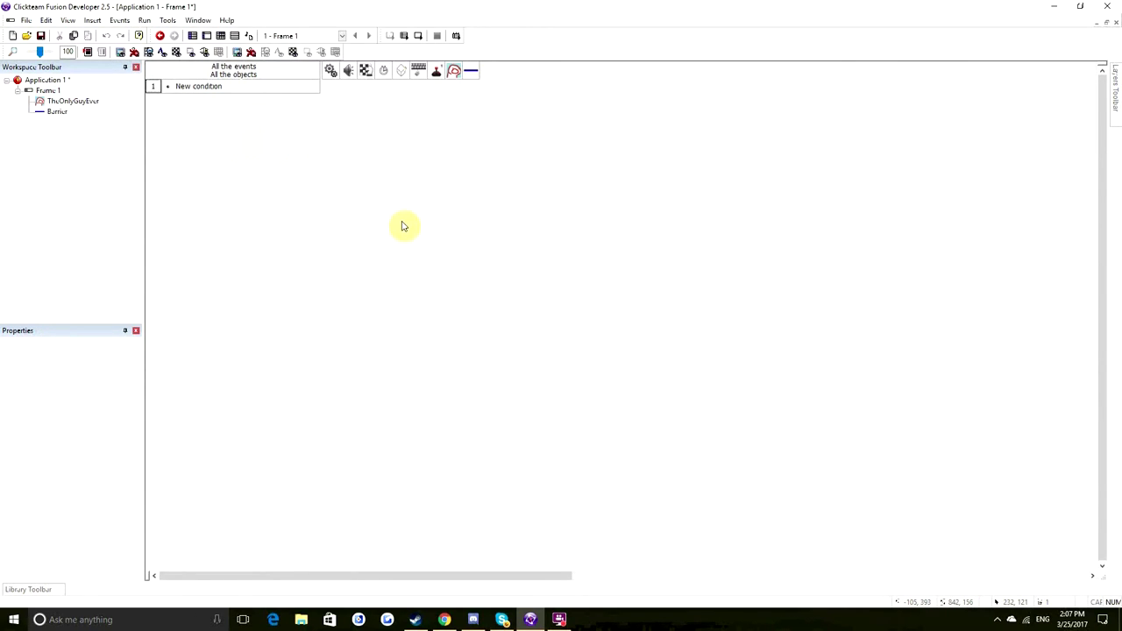
# Browse the View menu showing Frame Editor (Ctrl+M) and Event Editor (Ctrl+E), then close it
pyautogui.click(115, 20)
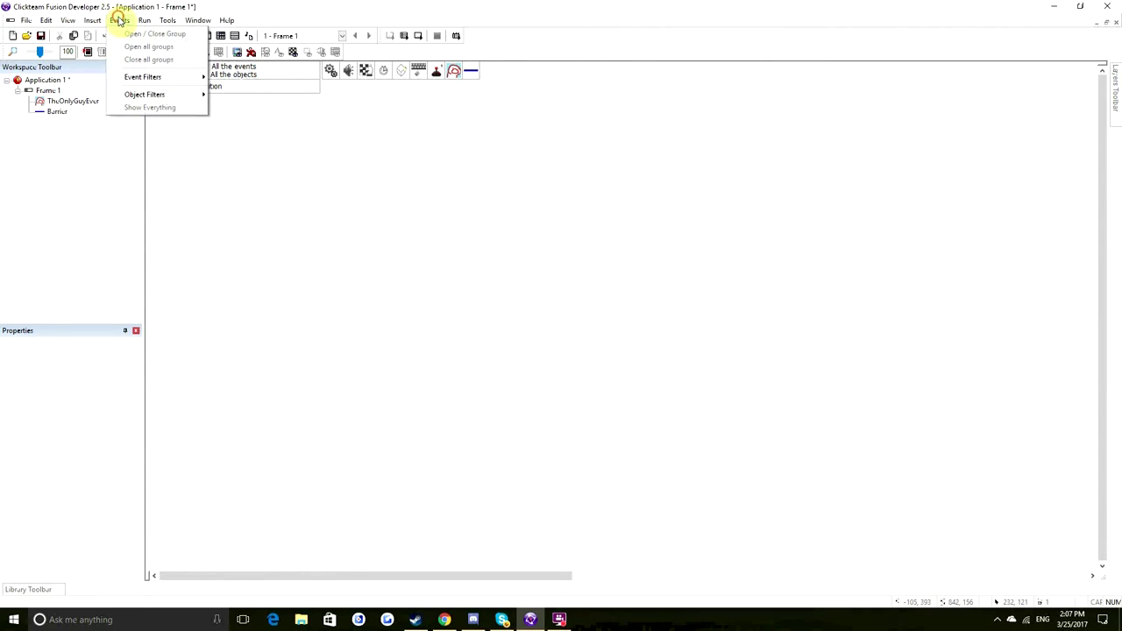
pyautogui.moveTo(63, 20)
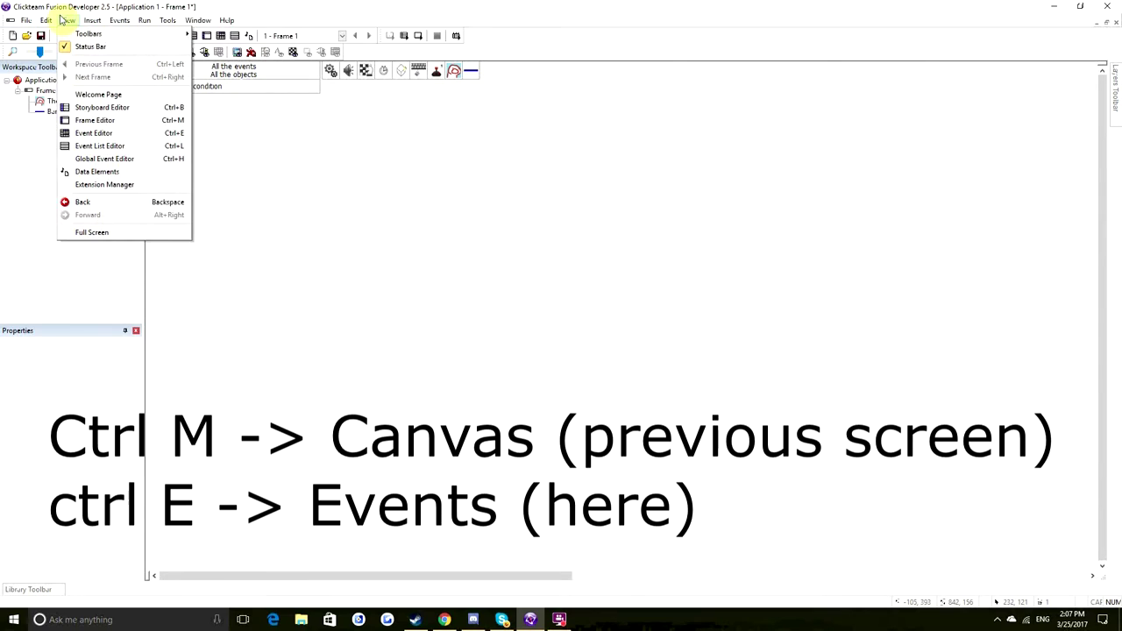
pyautogui.moveTo(29, 21)
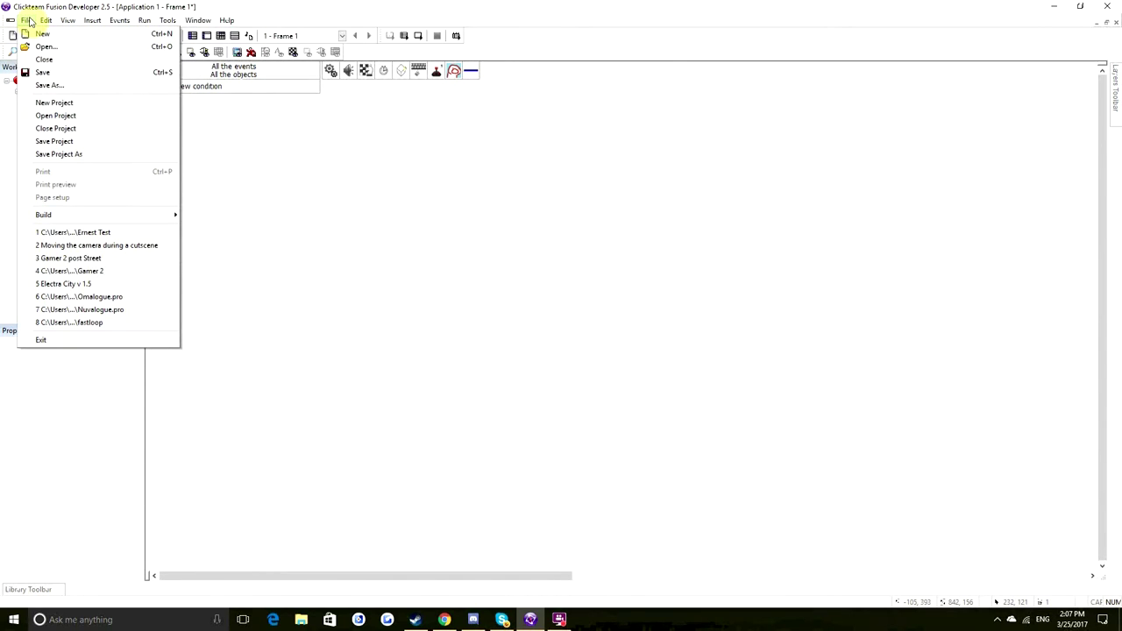
pyautogui.click(29, 21)
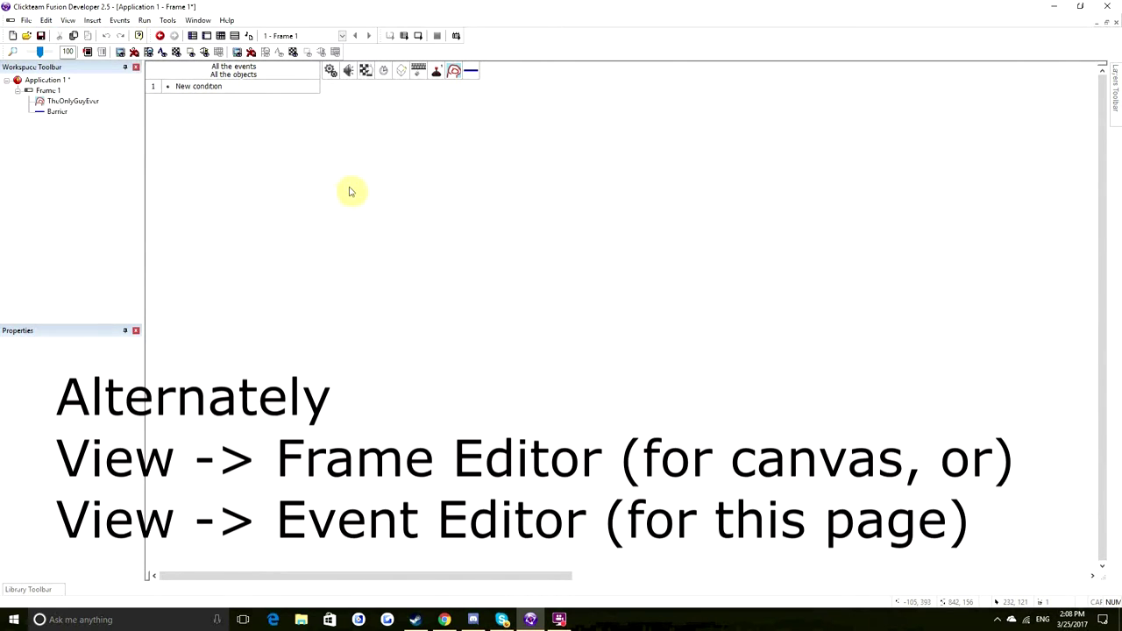
# Start a new condition on event line 1, browsing the timer, object-picking and keyboard/mouse condition lists
pyautogui.doubleClick(195, 88)
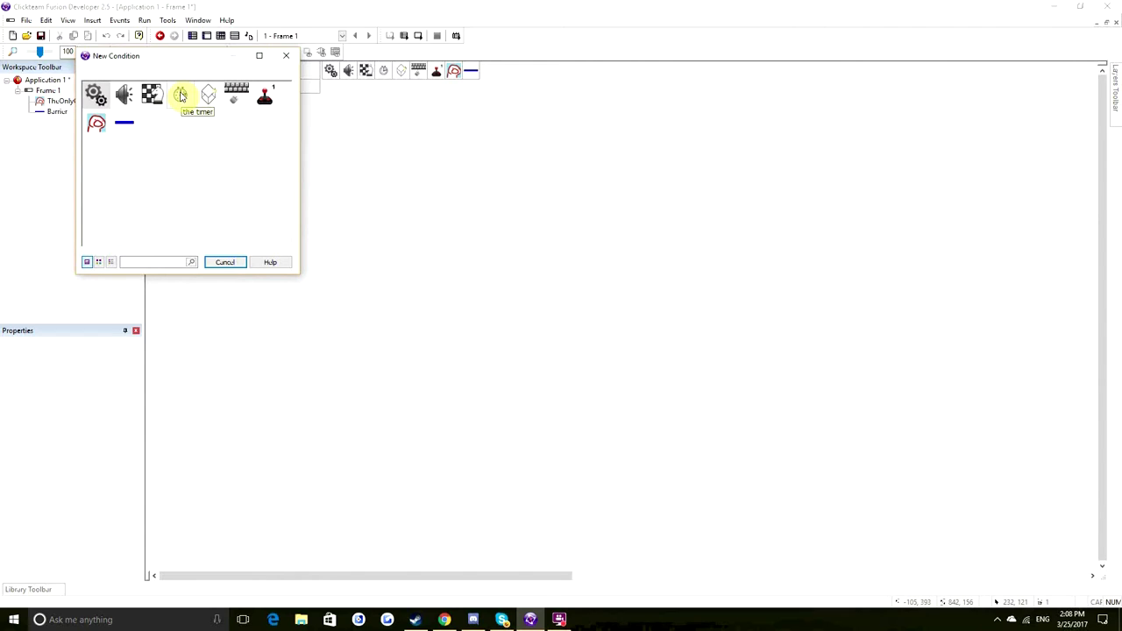
pyautogui.click(180, 97)
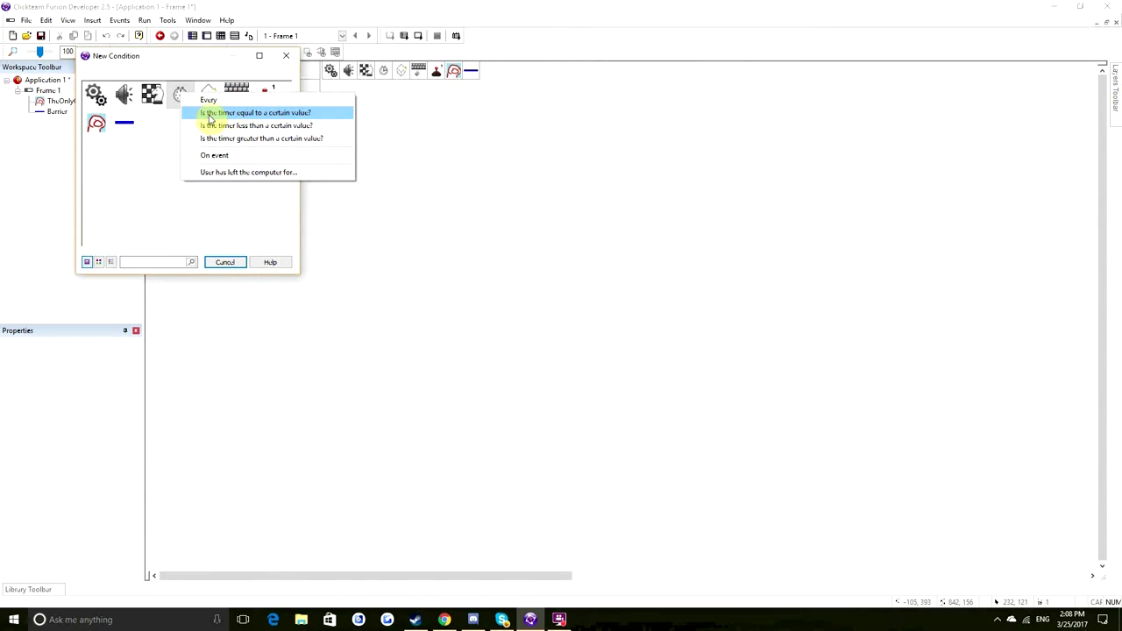
pyautogui.click(151, 156)
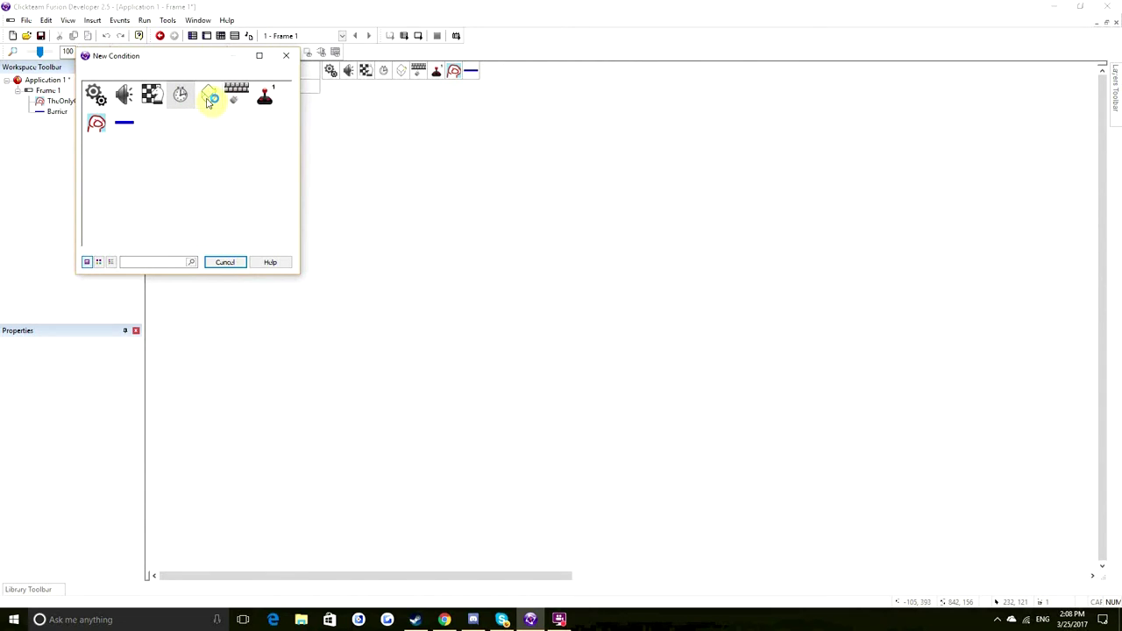
pyautogui.click(209, 99)
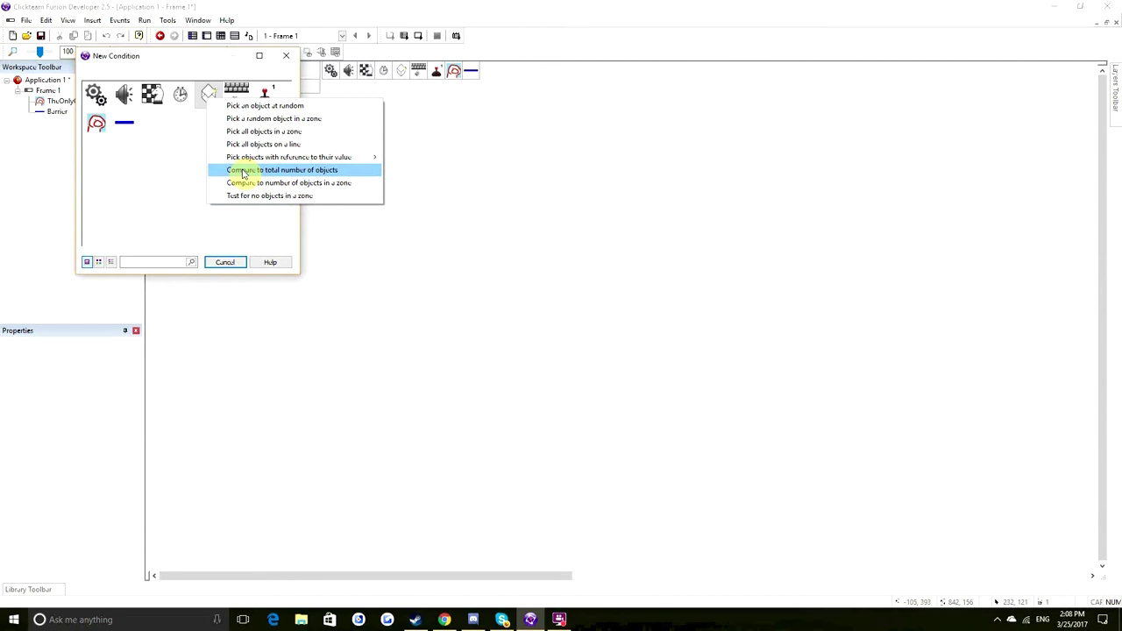
pyautogui.click(140, 179)
pyautogui.click(233, 96)
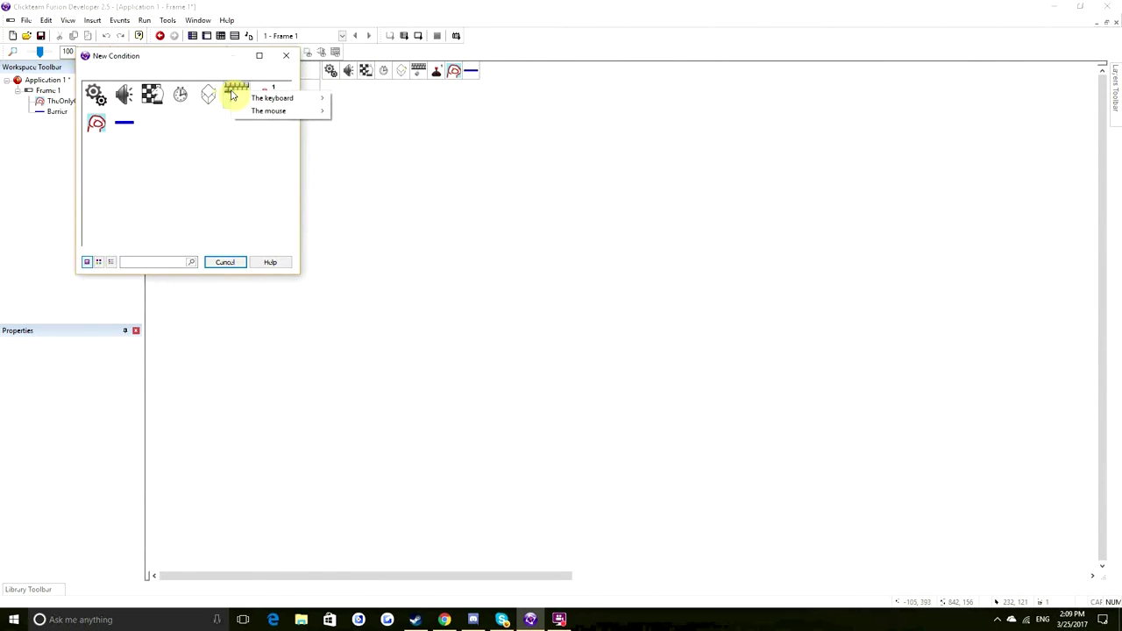
pyautogui.moveTo(288, 103)
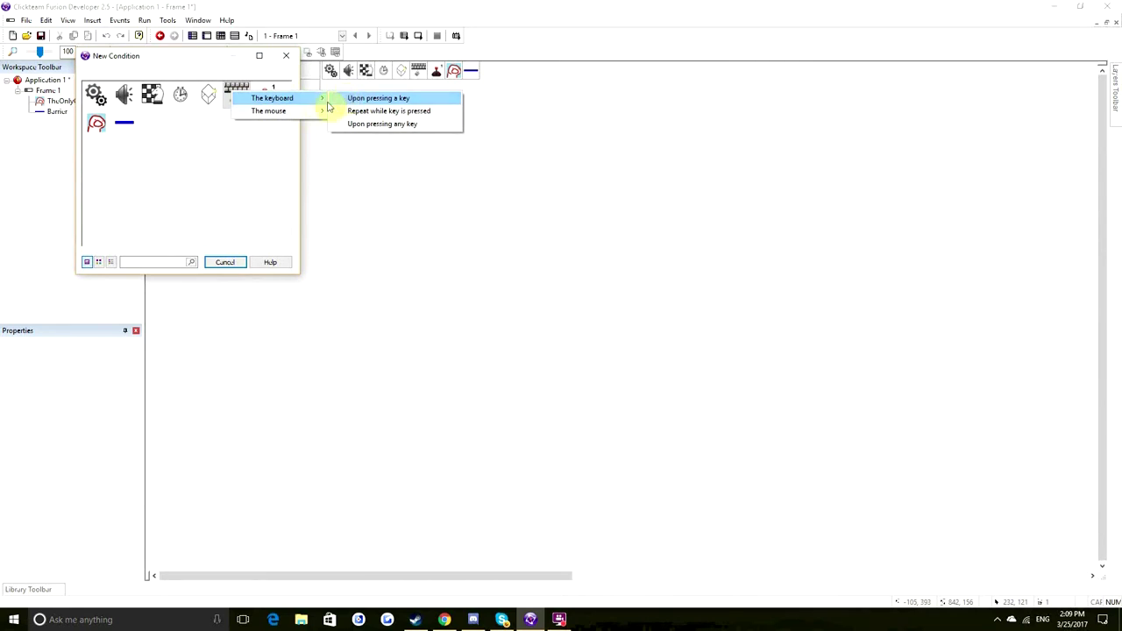
pyautogui.click(232, 160)
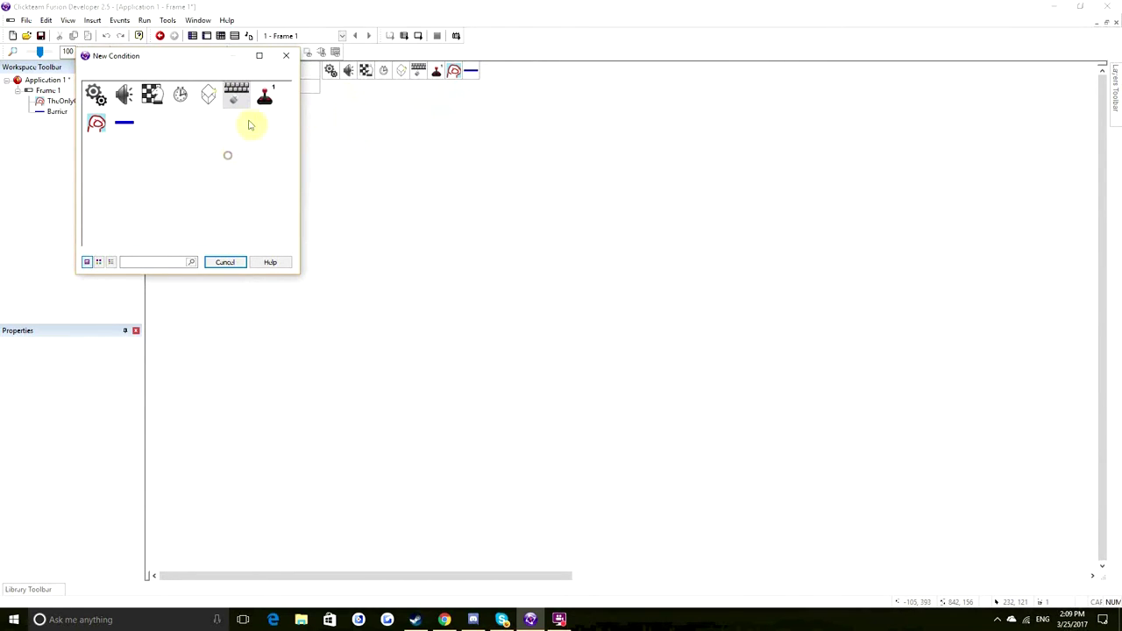
# Set the condition to TheOnlyGuyEver colliding with Barrier
pyautogui.click(96, 125)
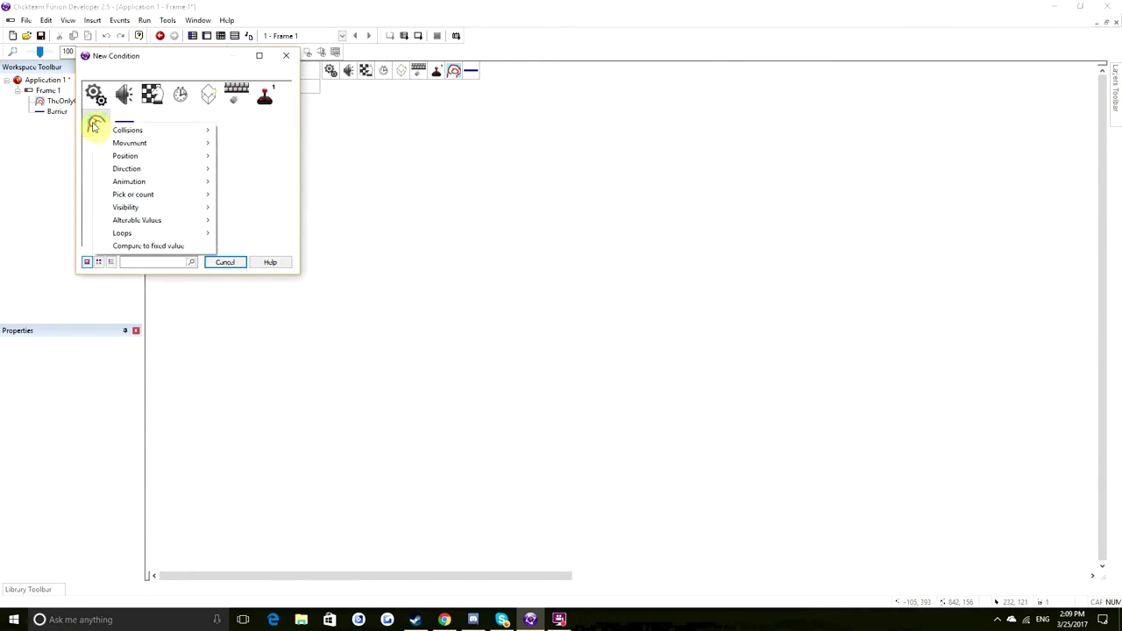
pyautogui.moveTo(141, 136)
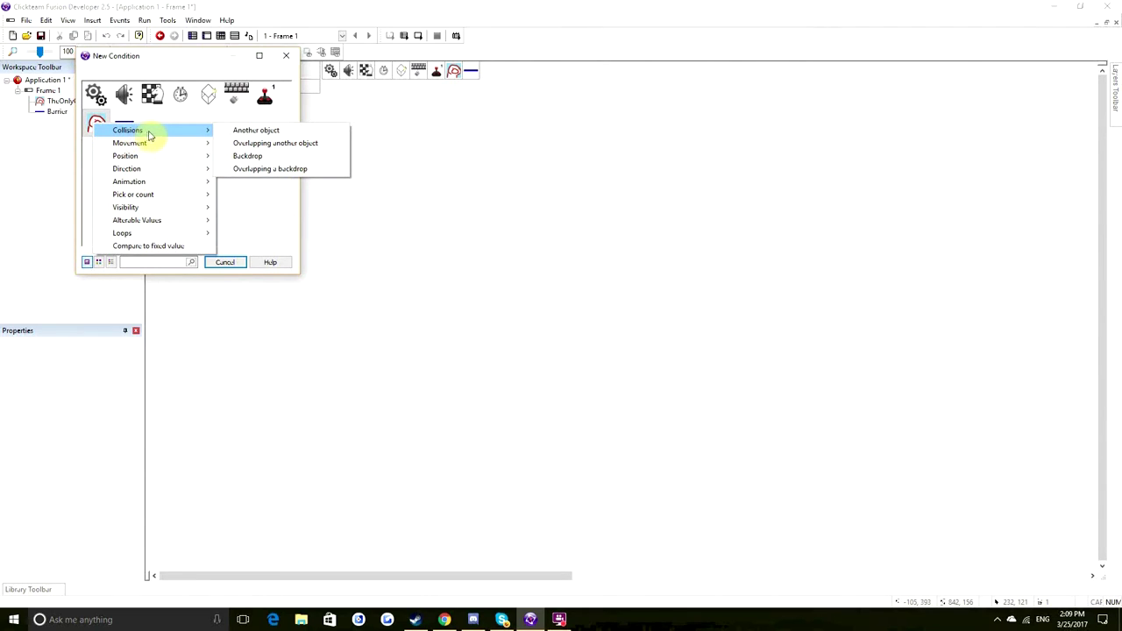
pyautogui.click(240, 132)
pyautogui.click(123, 93)
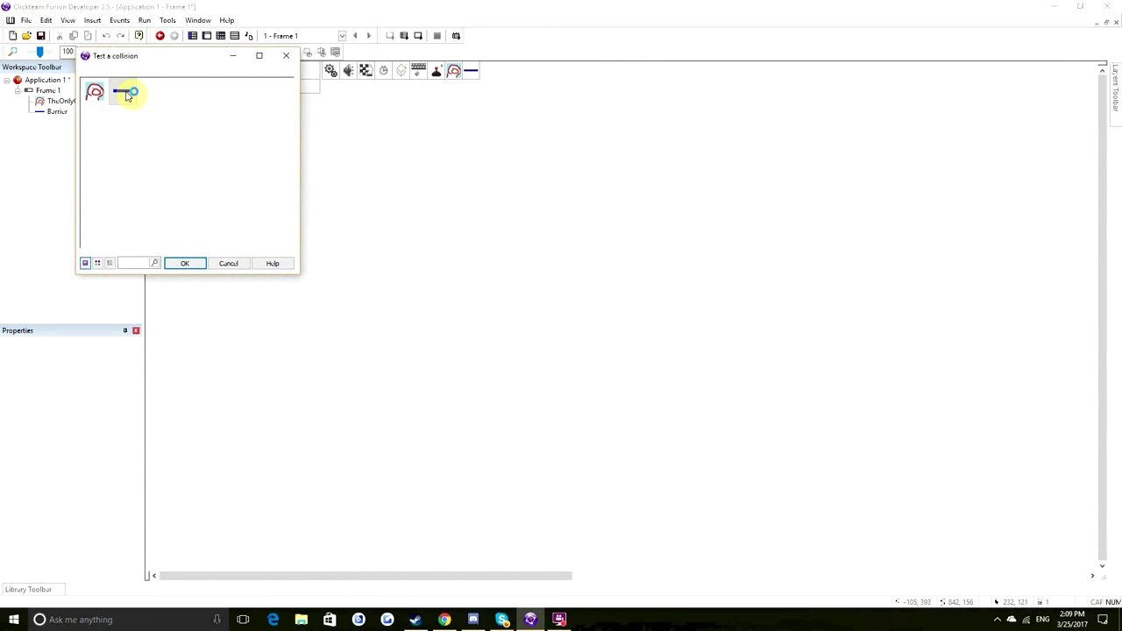
pyautogui.click(185, 263)
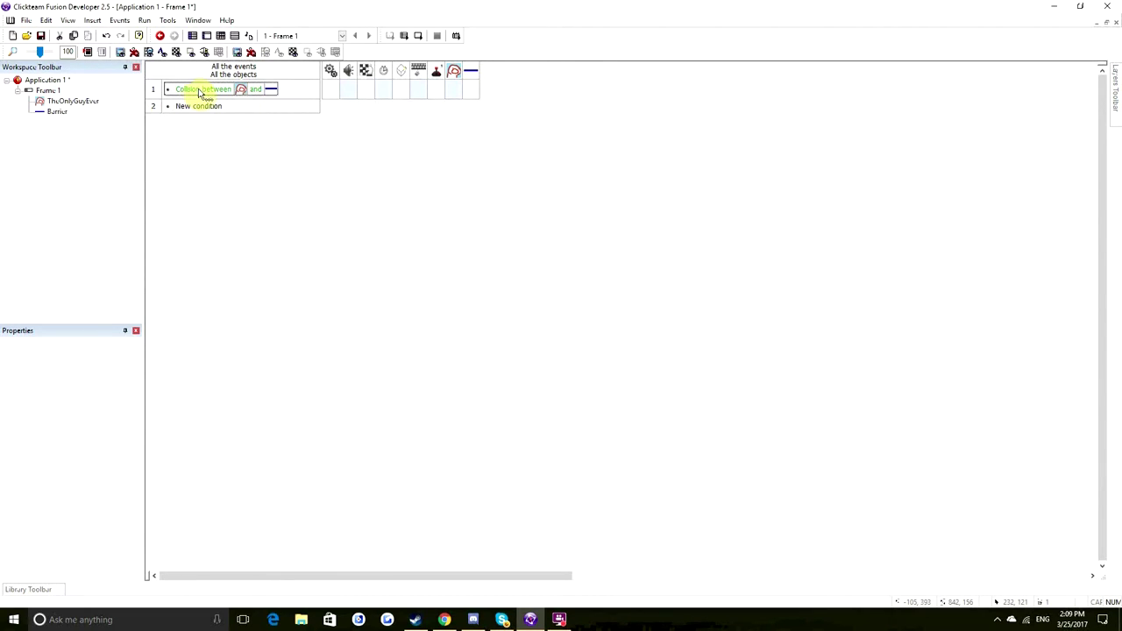
# Add a Movement > Bounce action for TheOnlyGuyEver in collision event 1, then test-run the frame
pyautogui.click(192, 95)
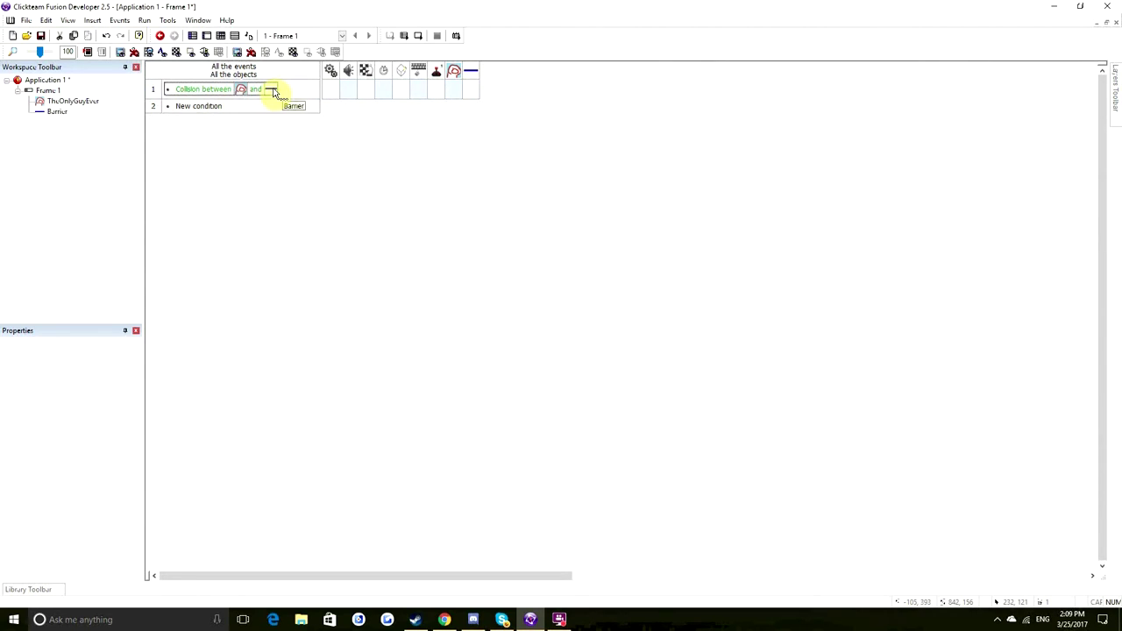
pyautogui.click(458, 92)
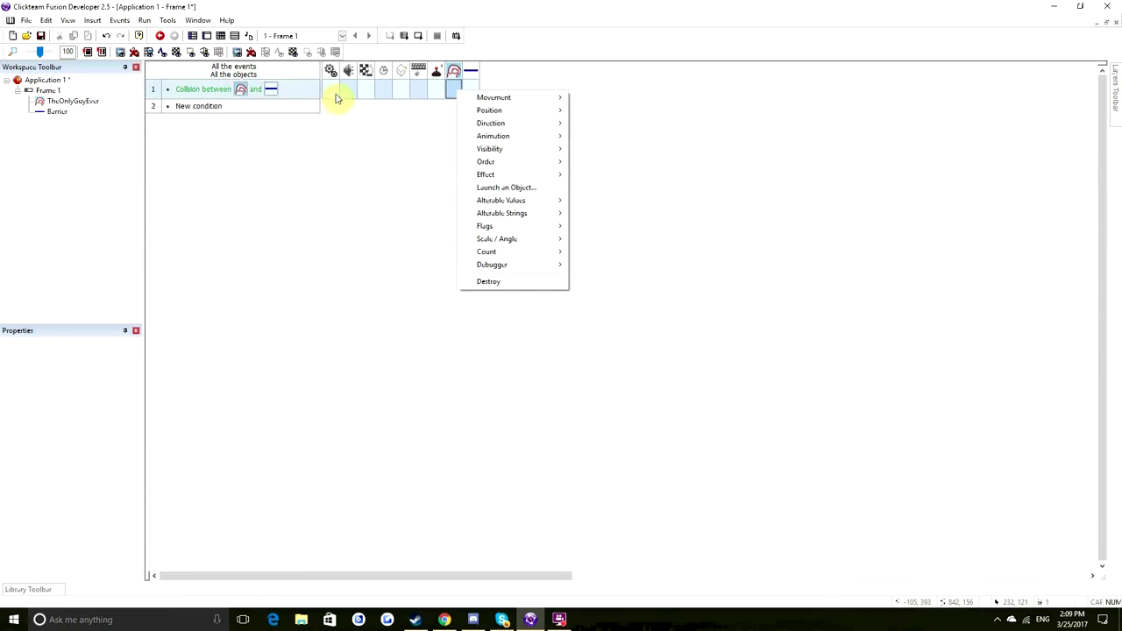
pyautogui.moveTo(487, 99)
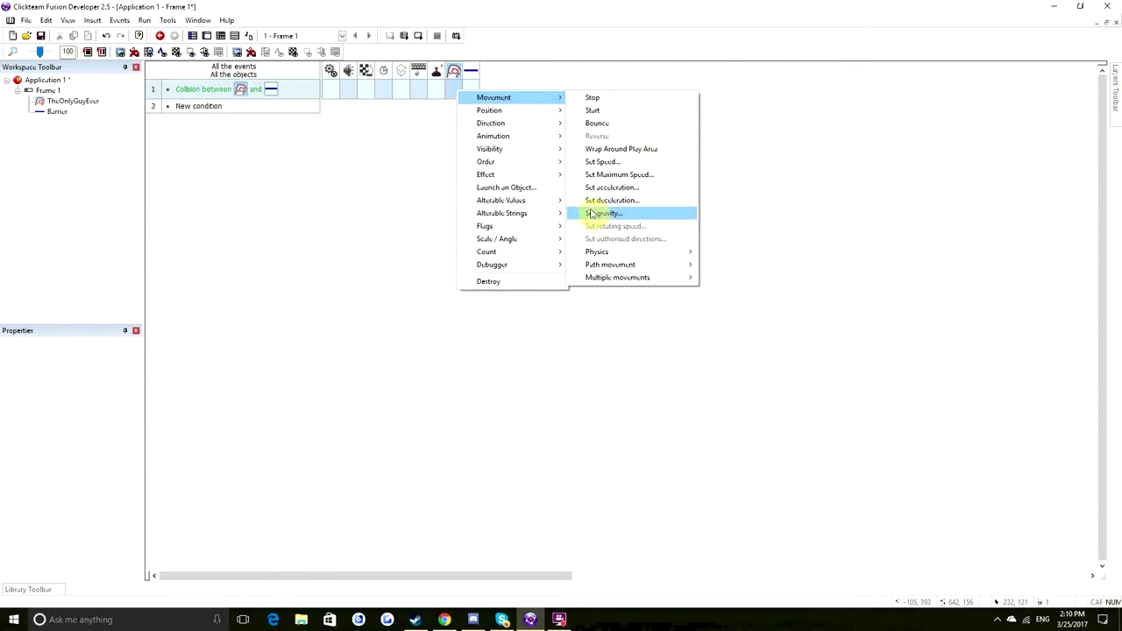
pyautogui.moveTo(533, 118)
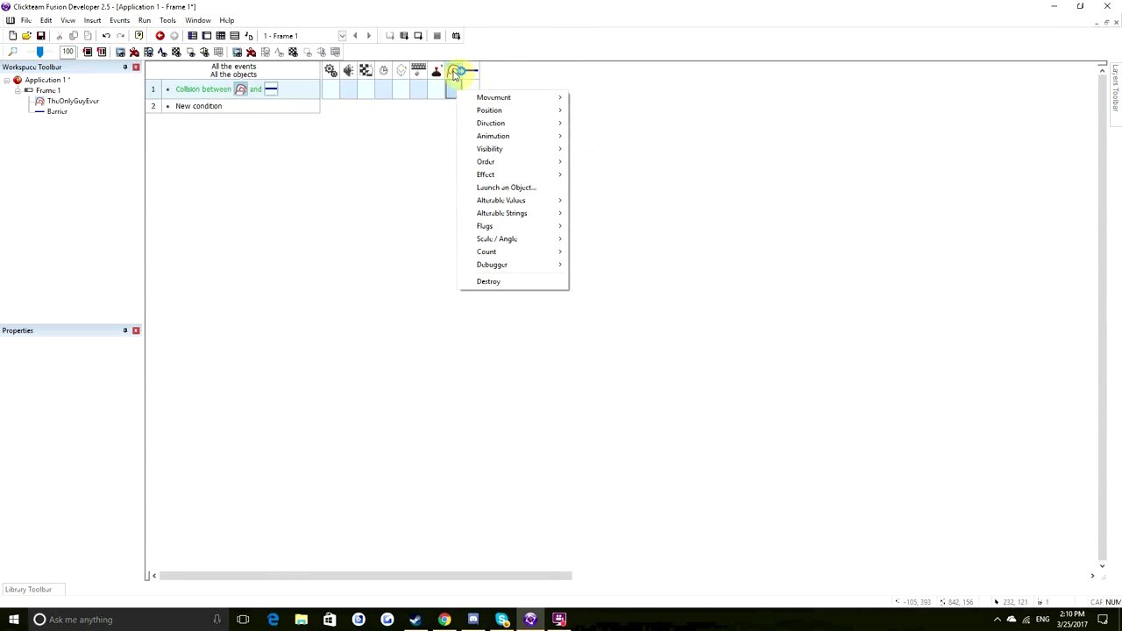
pyautogui.moveTo(521, 150)
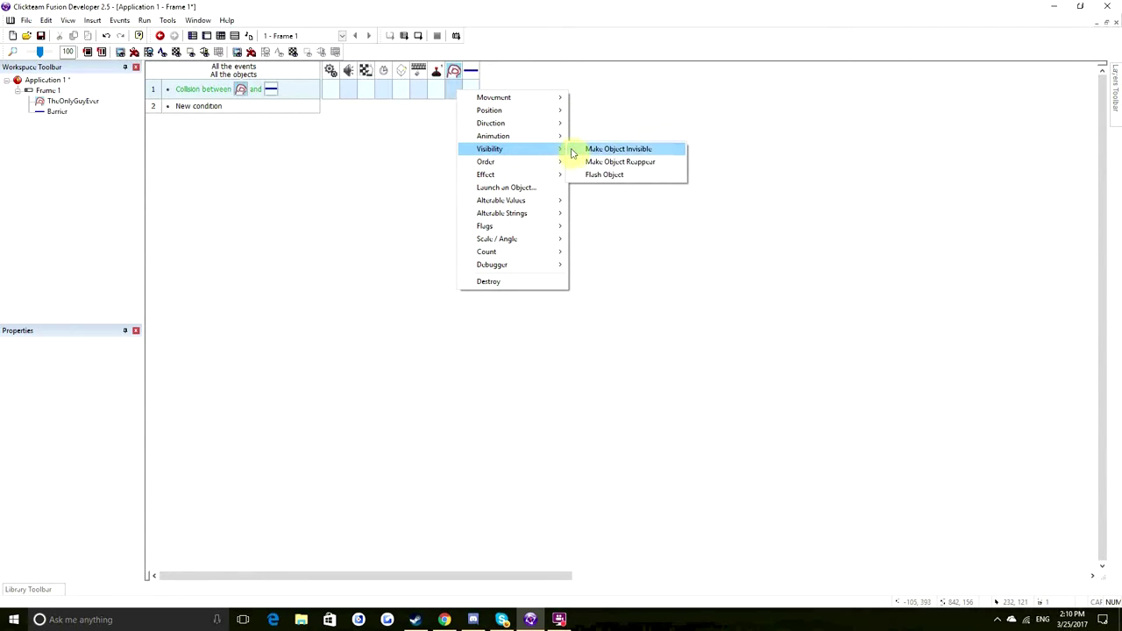
pyautogui.moveTo(533, 97)
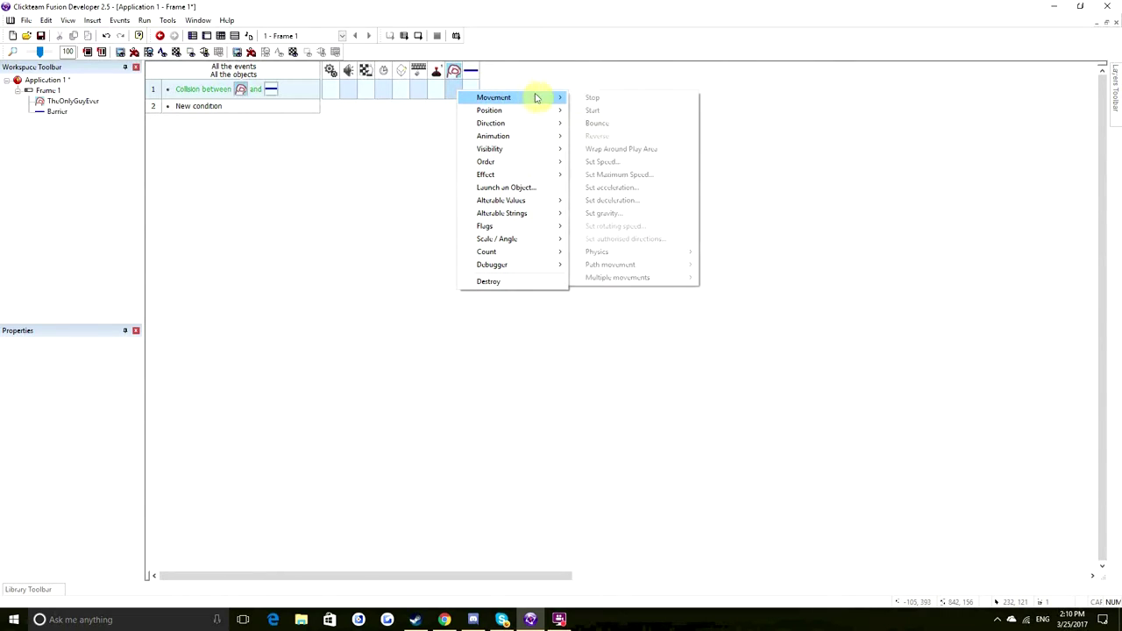
pyautogui.click(598, 123)
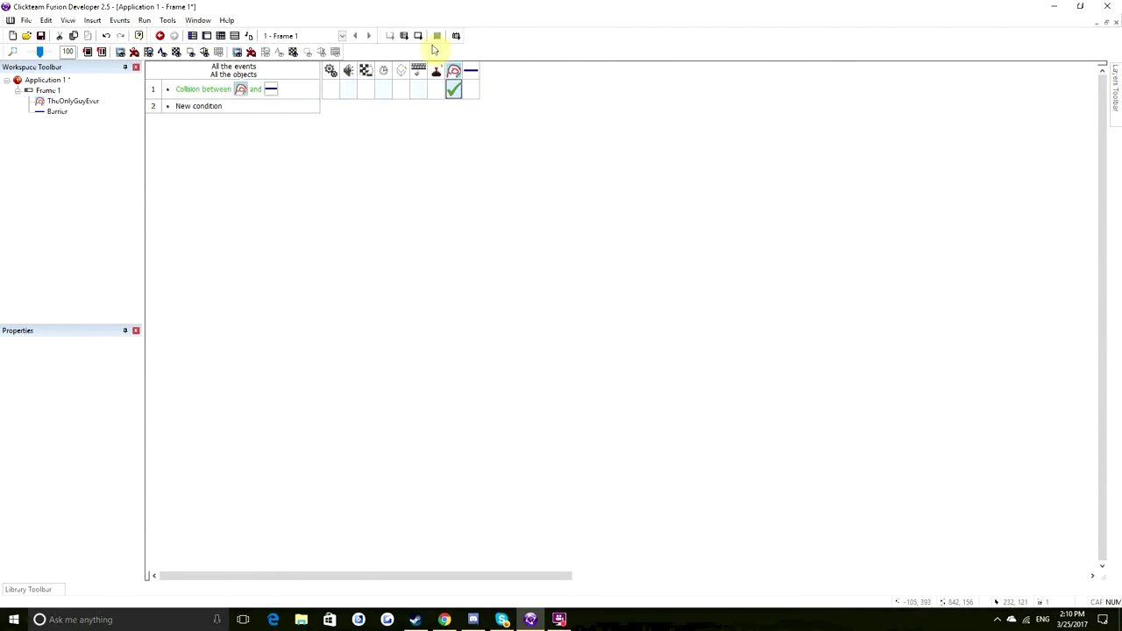
pyautogui.click(419, 39)
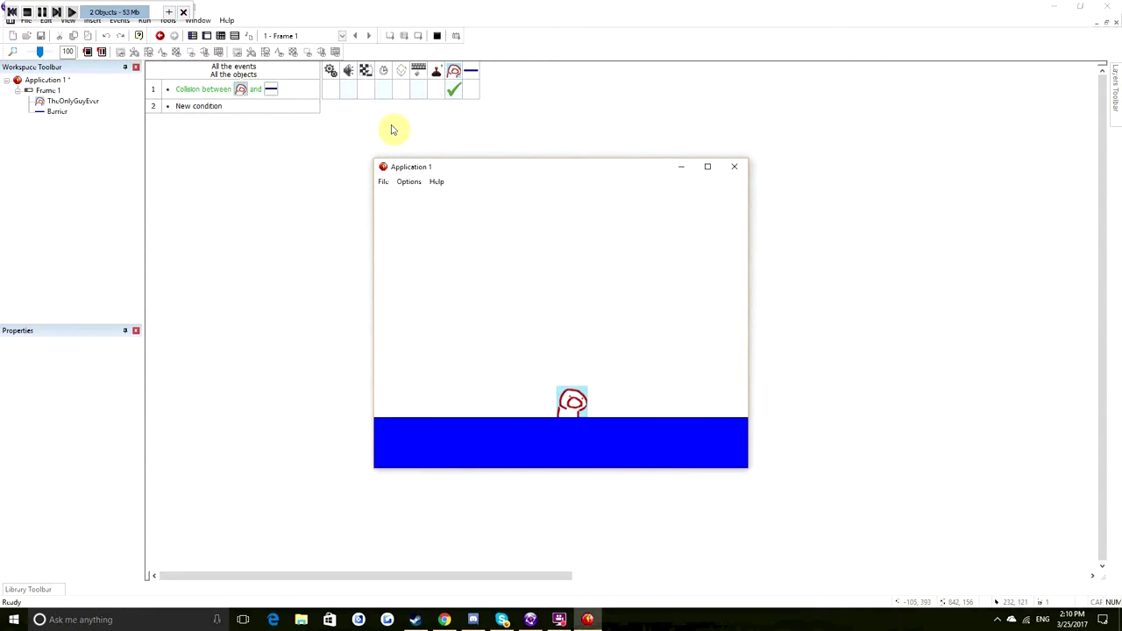
pyautogui.press('Left')
pyautogui.press('Right')
pyautogui.press('Left')
pyautogui.press('Right')
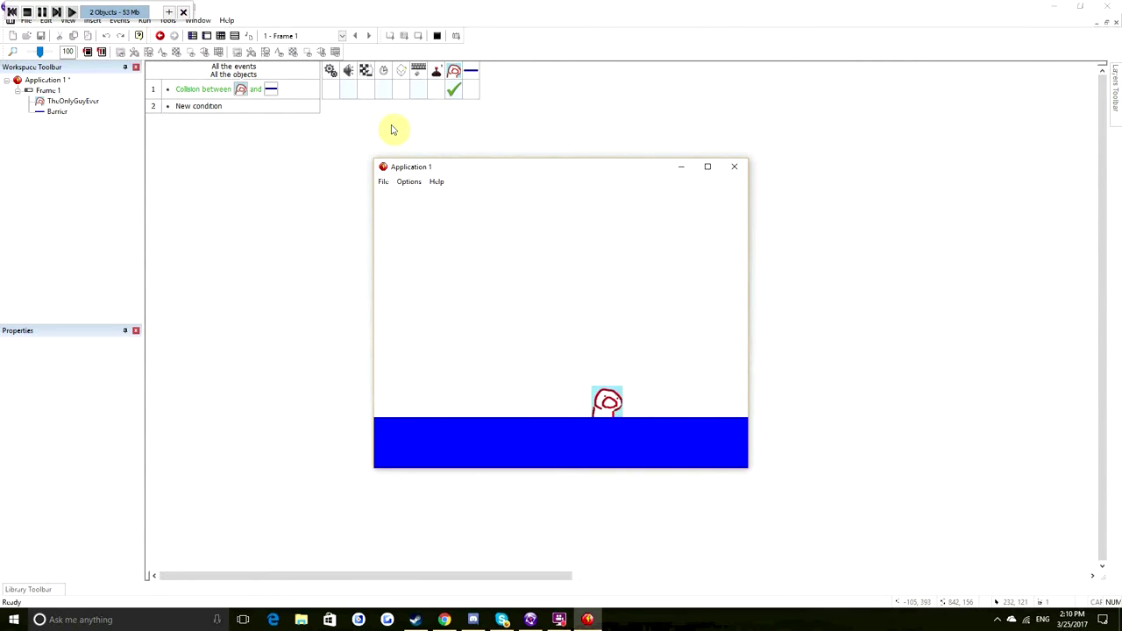
pyautogui.click(734, 166)
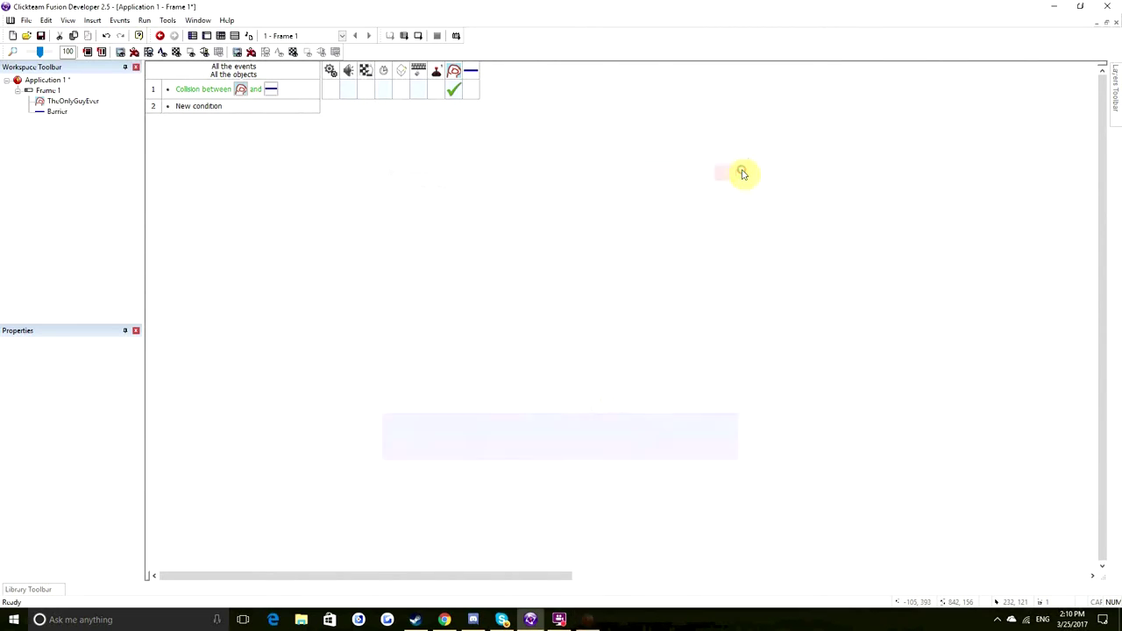
pyautogui.hotkey('ctrl', 'm')
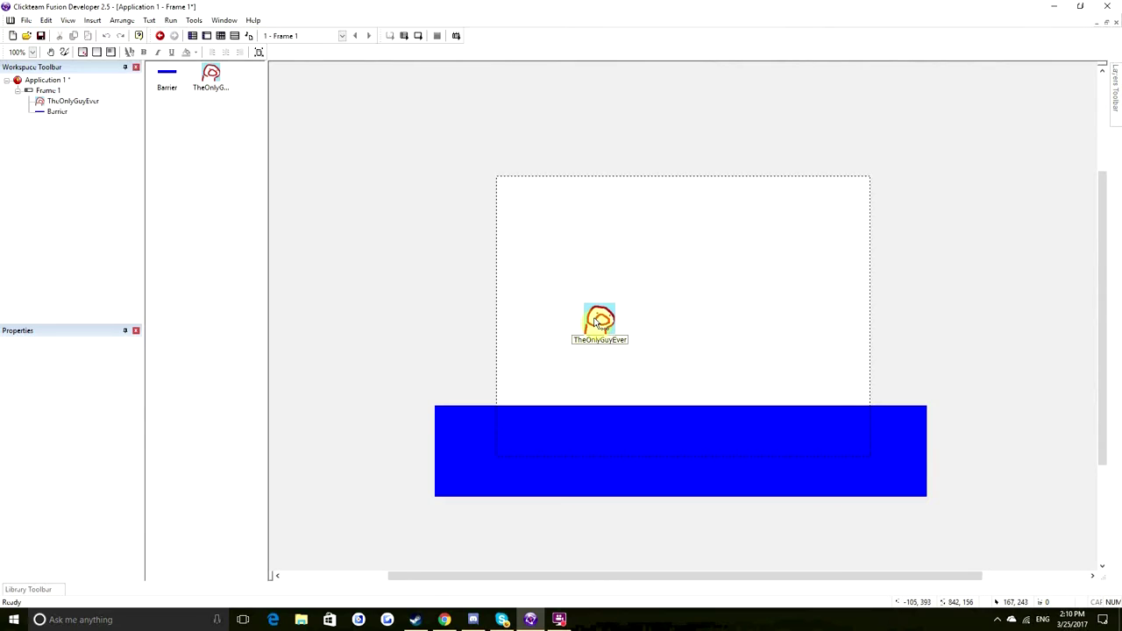
# Select TheOnlyGuyEver in the frame to view its Movement properties, then open its sprite in the Image Editor
pyautogui.click(596, 323)
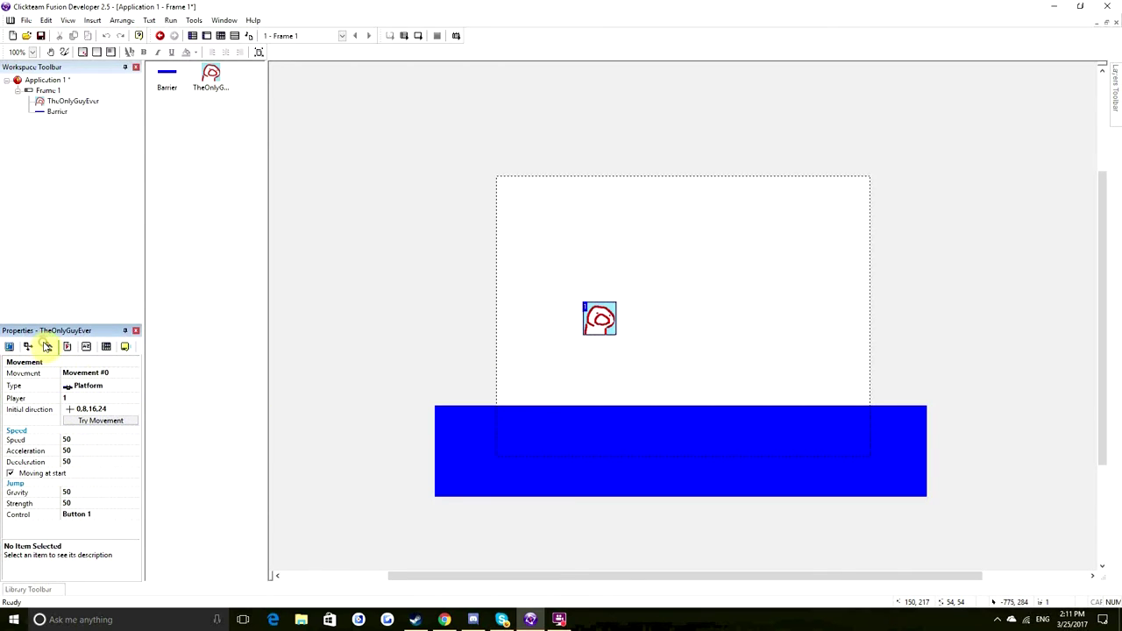
pyautogui.doubleClick(596, 330)
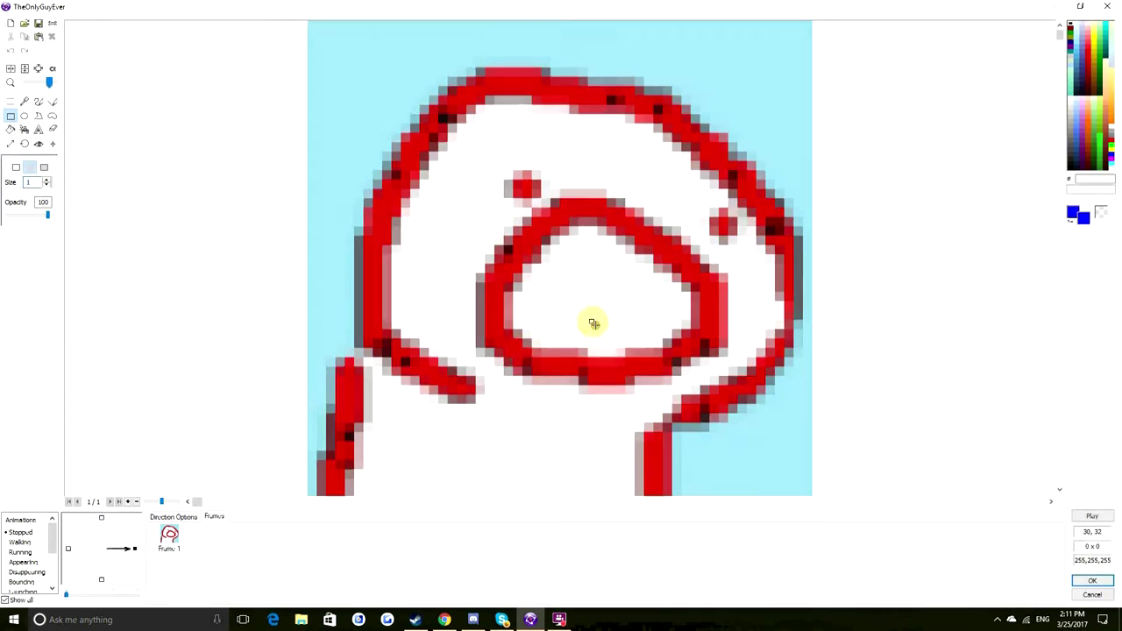
# Paste Frame 1 into the left-facing direction, flip it horizontally, and accept the image
pyautogui.click(164, 539)
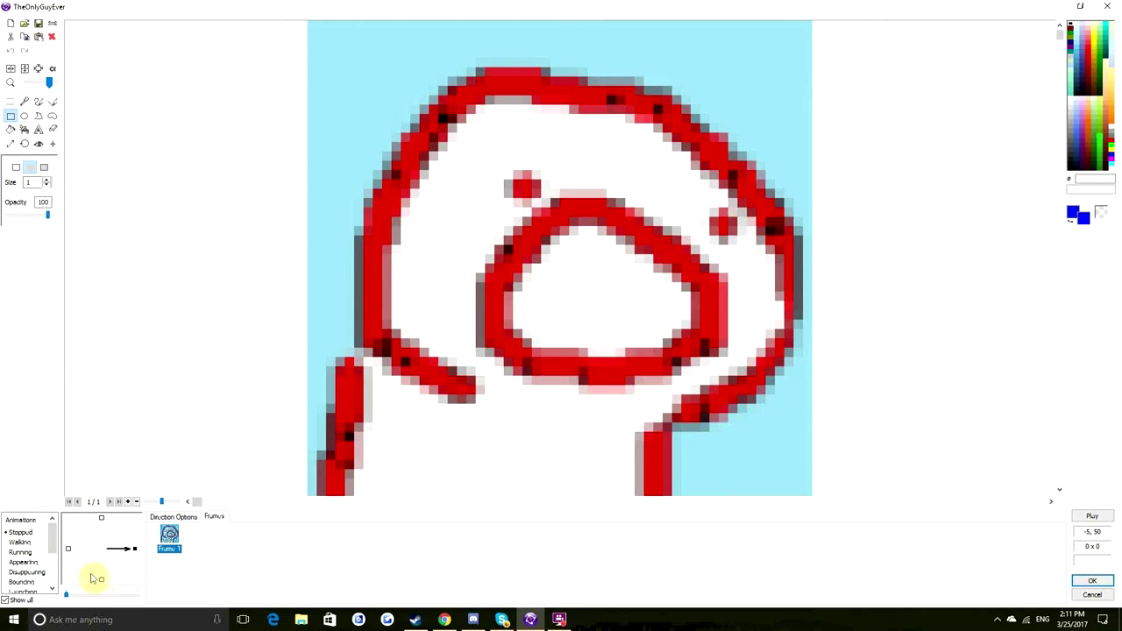
pyautogui.click(70, 550)
pyautogui.rightClick(164, 554)
pyautogui.click(186, 523)
pyautogui.click(170, 541)
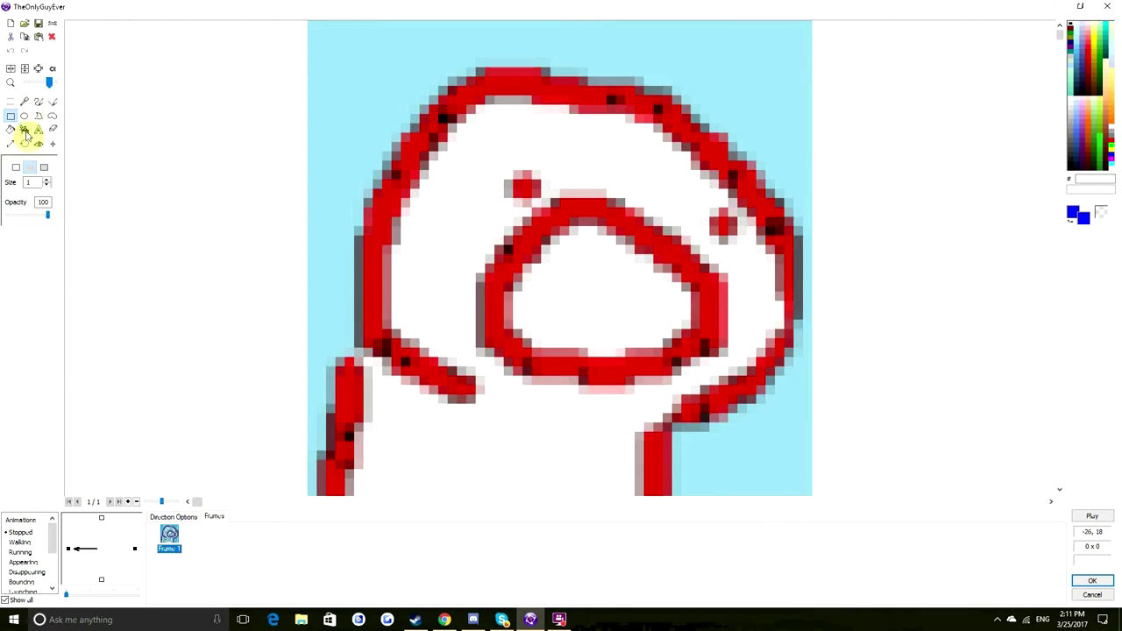
pyautogui.click(9, 70)
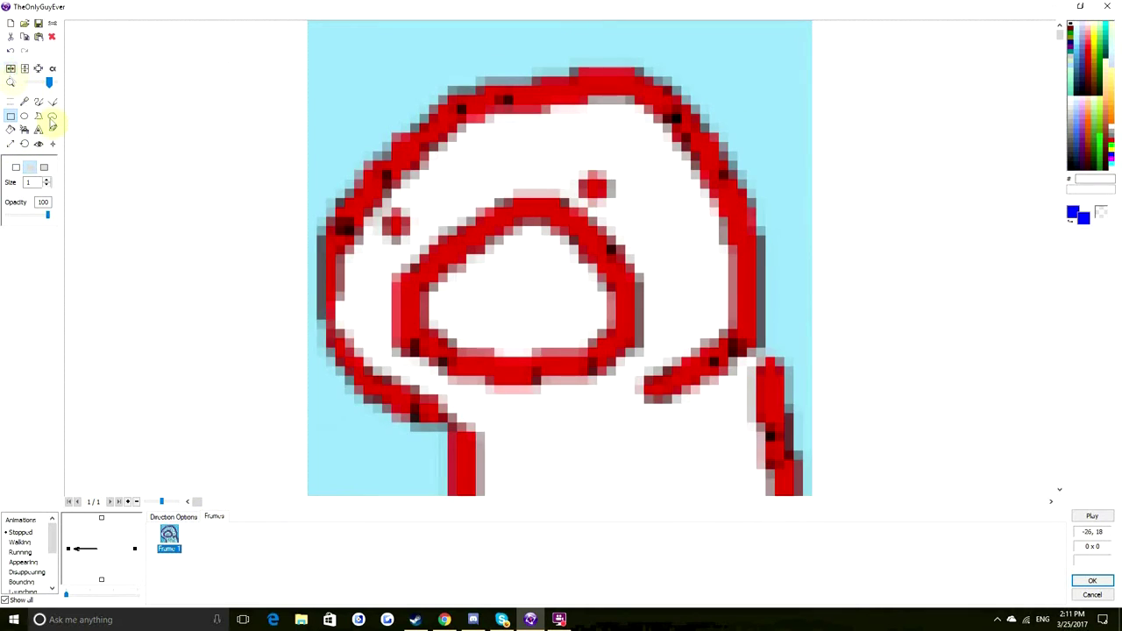
pyautogui.click(137, 550)
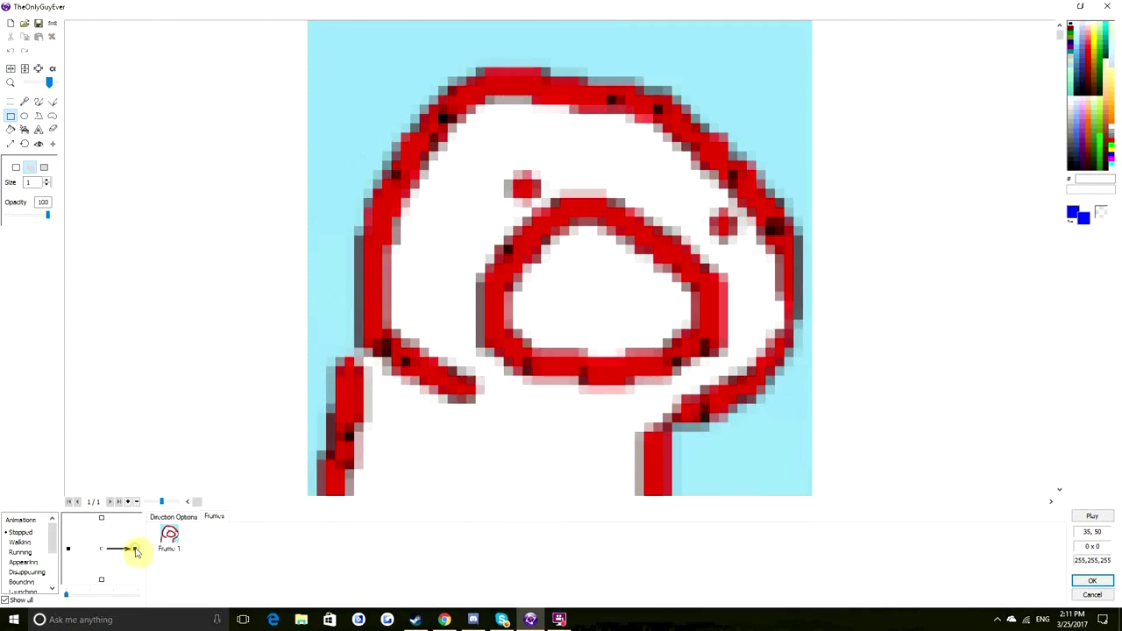
pyautogui.click(69, 551)
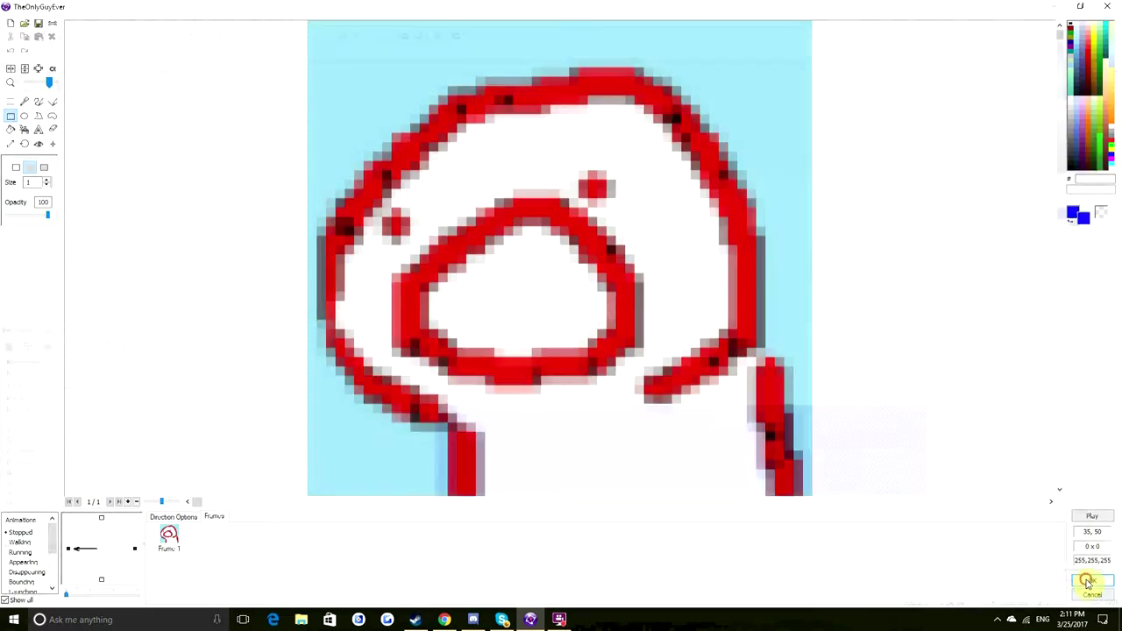
pyautogui.click(1090, 582)
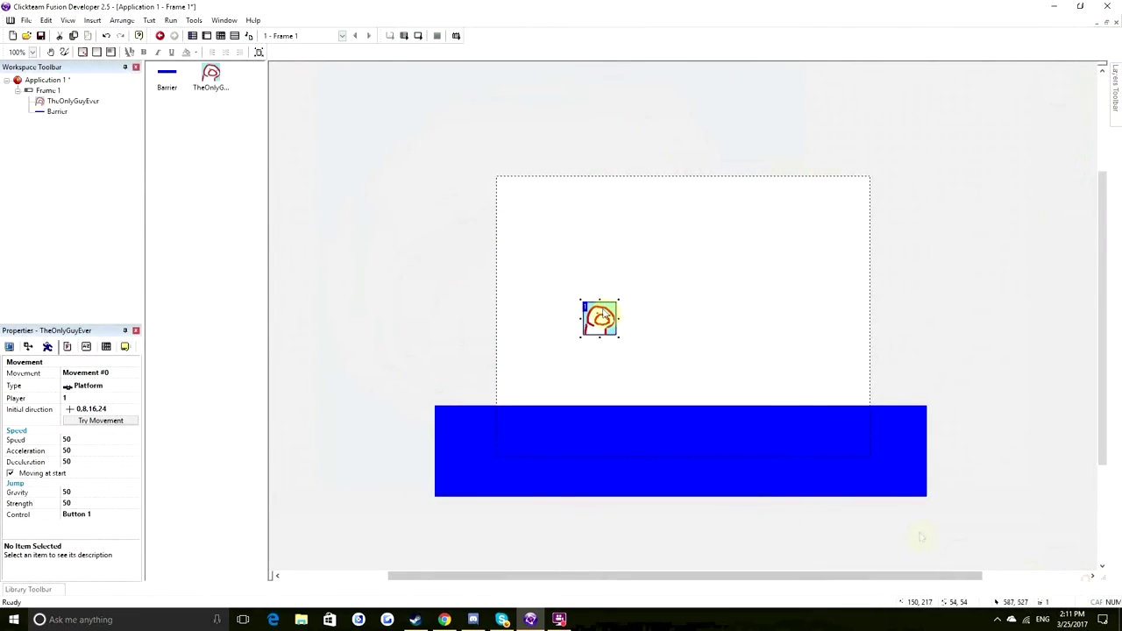
# Test-run the frame, walking the character right and left to check it turns
pyautogui.click(420, 42)
pyautogui.press('Right')
pyautogui.press('Left')
pyautogui.press('Right')
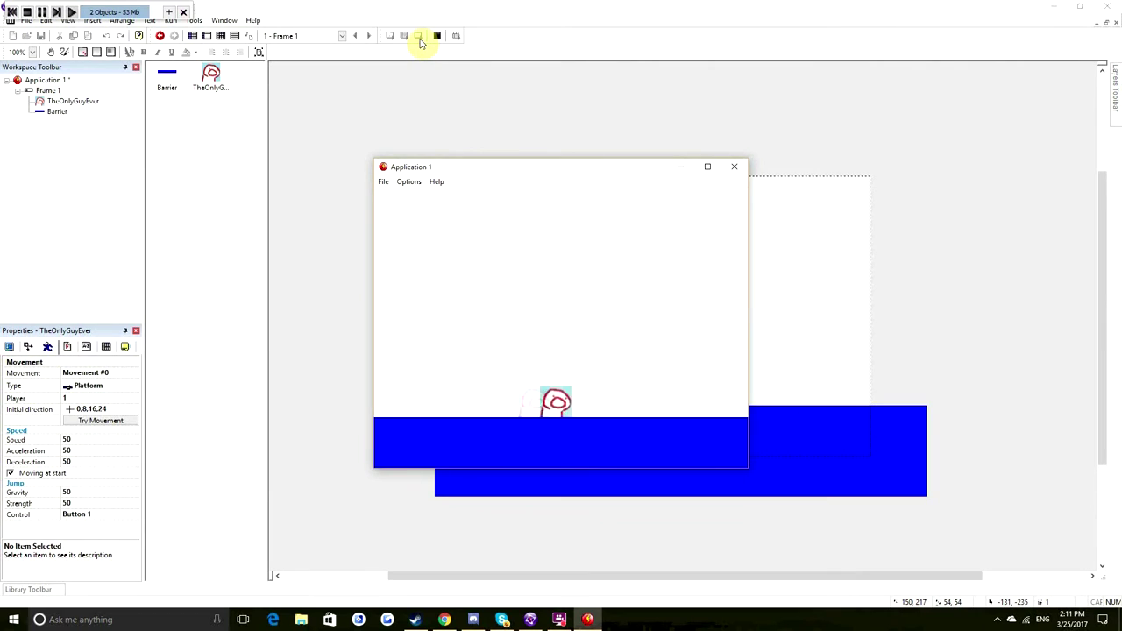
pyautogui.press('Left')
pyautogui.press('Right')
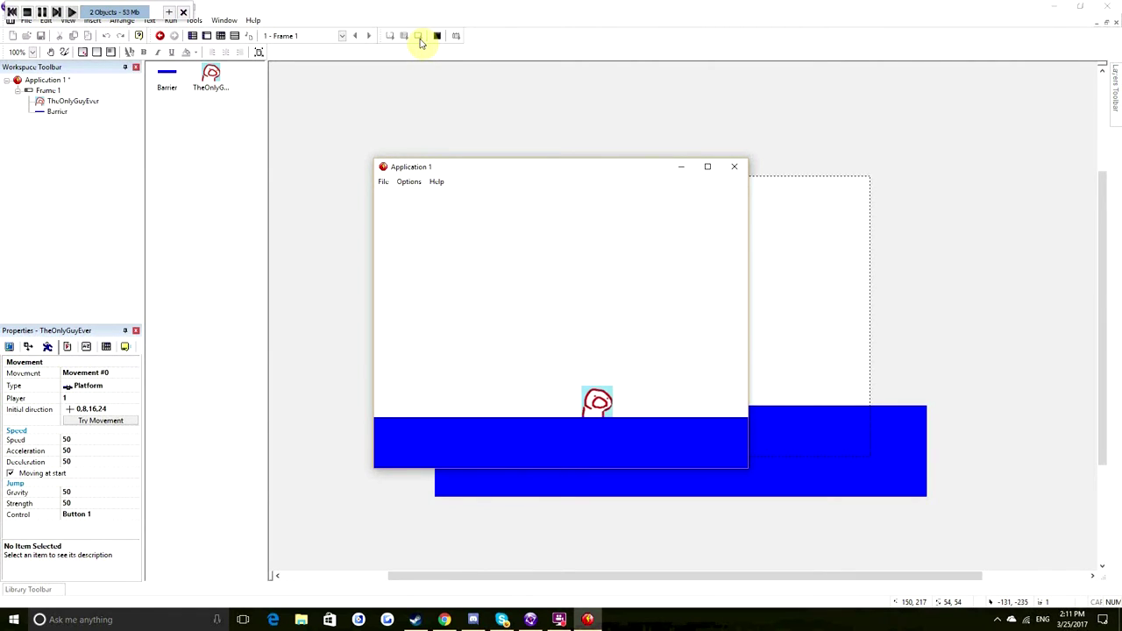
pyautogui.click(734, 167)
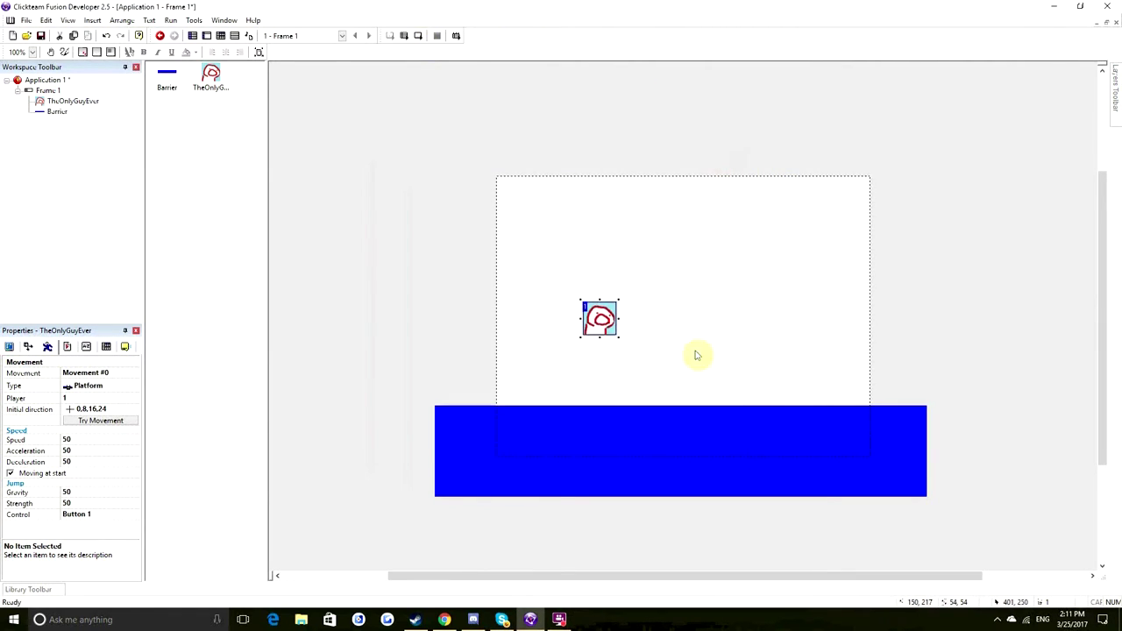
# Make the light-blue background of TheOnlyGuyEver's sprite transparent with the Magic Wand, then check the left direction
pyautogui.doubleClick(593, 329)
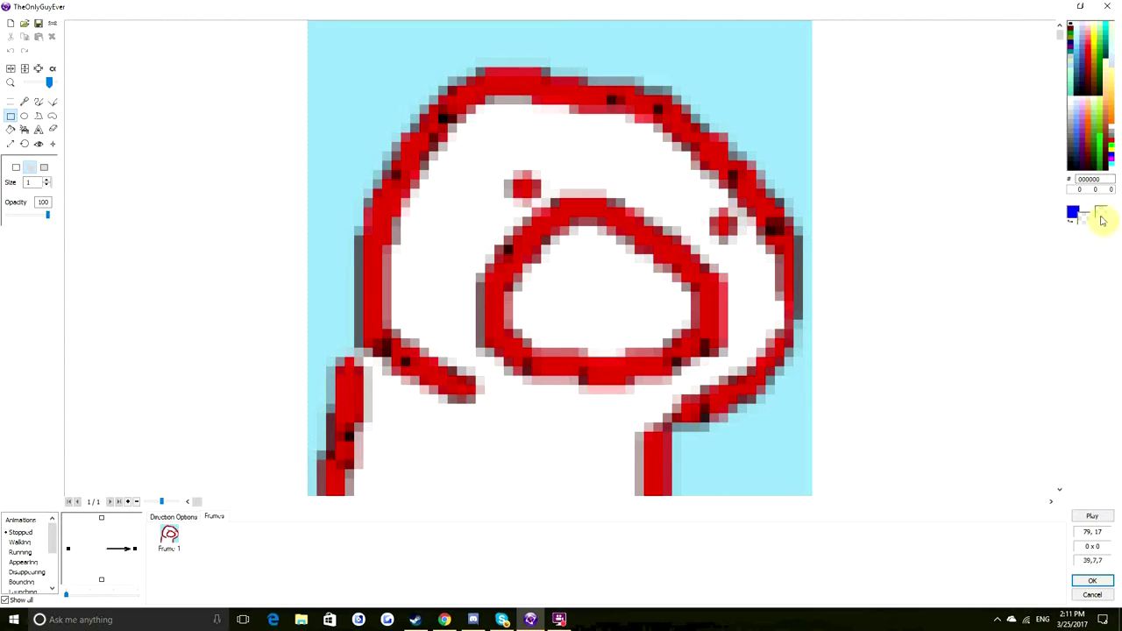
pyautogui.click(11, 130)
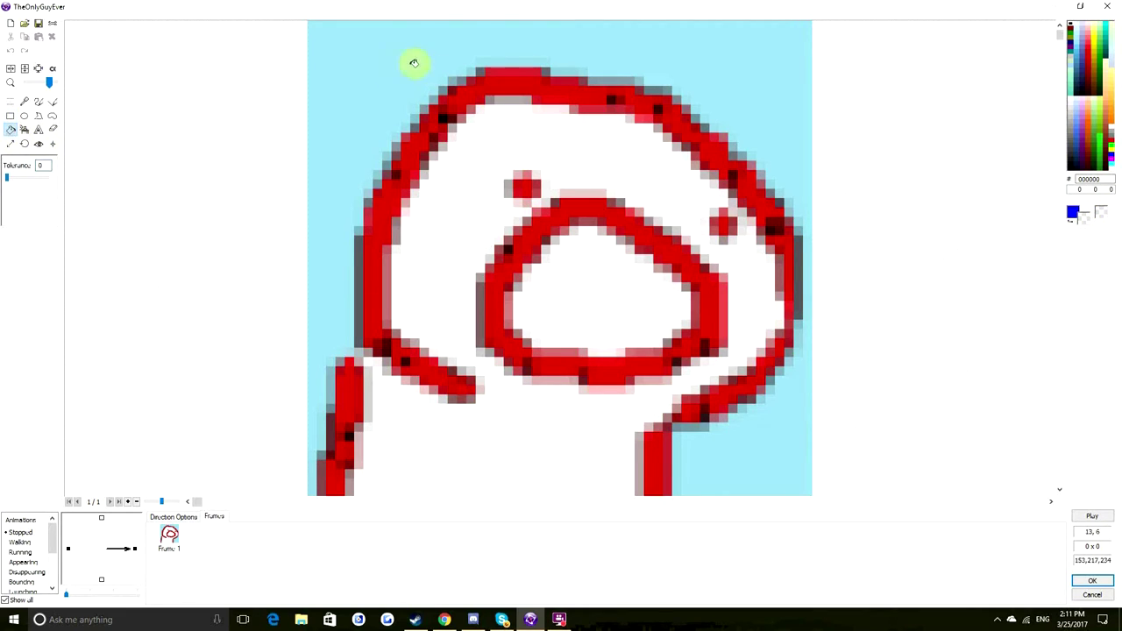
pyautogui.click(342, 56)
pyautogui.click(773, 361)
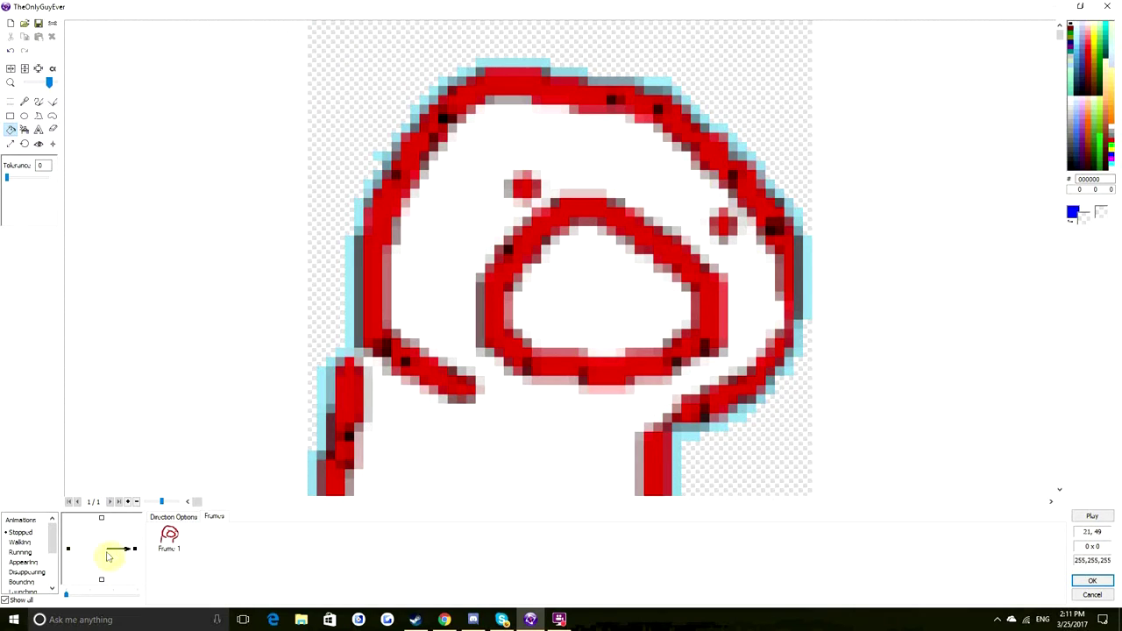
pyautogui.click(69, 549)
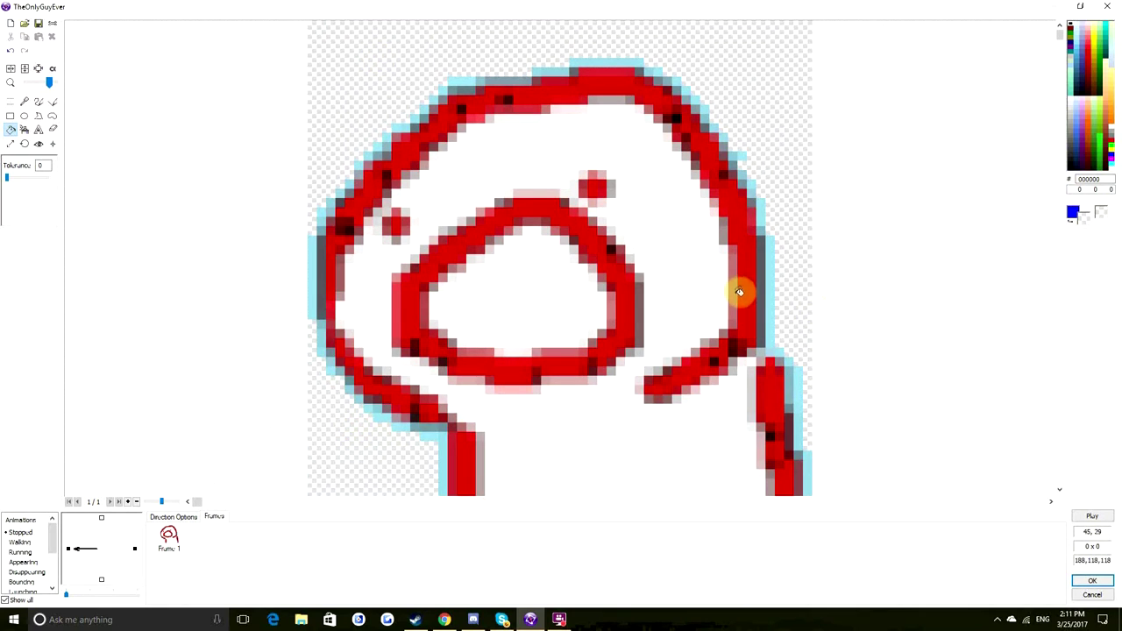
pyautogui.click(1094, 581)
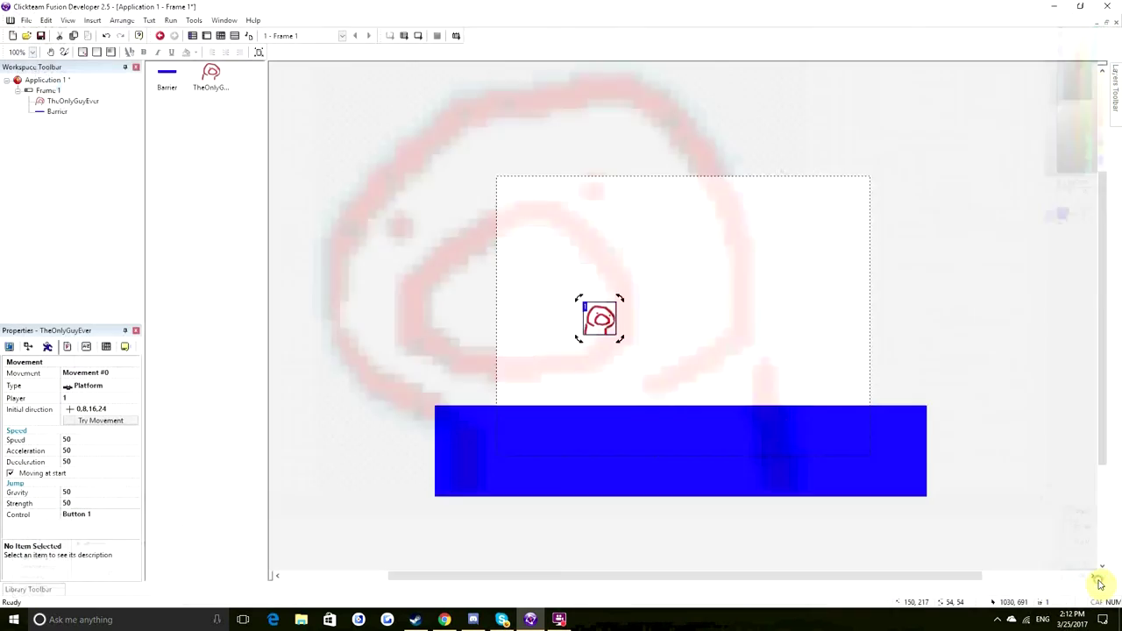
pyautogui.doubleClick(601, 318)
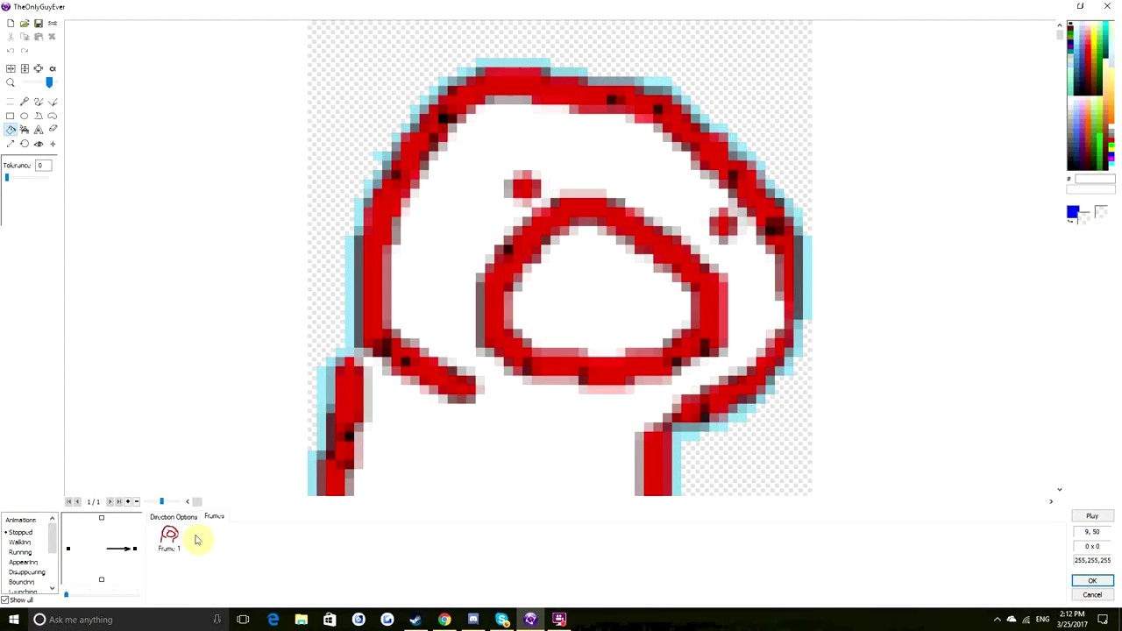
# Copy the right-facing animation frame and paste it twice as Frames 2 and 3
pyautogui.rightClick(172, 543)
pyautogui.click(194, 499)
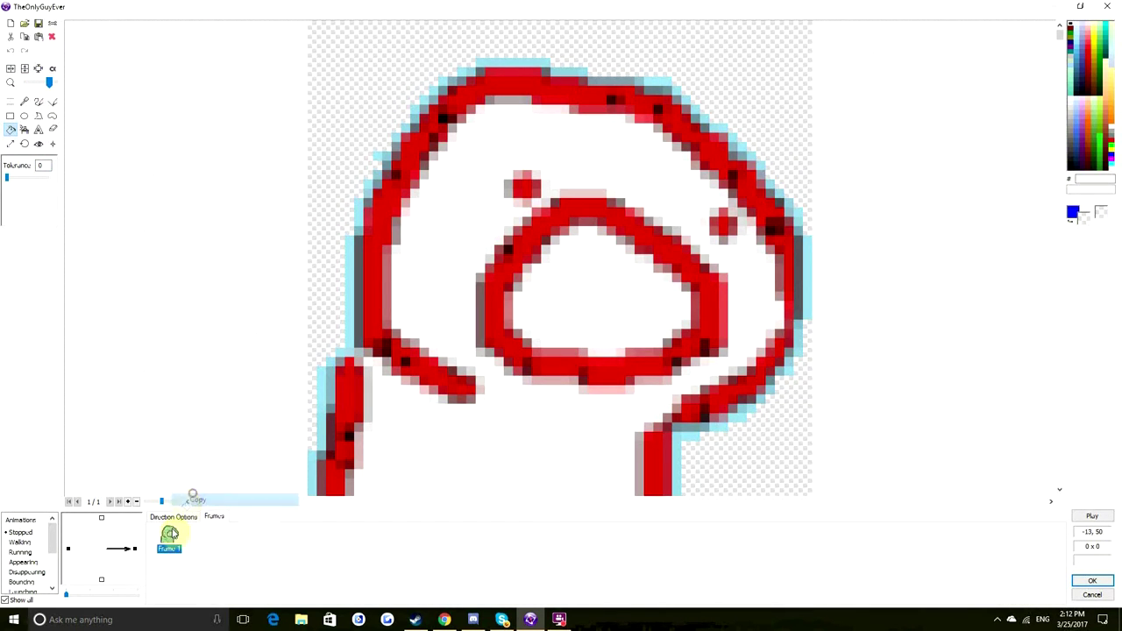
pyautogui.rightClick(202, 540)
pyautogui.click(221, 516)
pyautogui.rightClick(245, 543)
pyautogui.click(263, 518)
# On Frame 2, paint the two small eye dots green
pyautogui.click(215, 537)
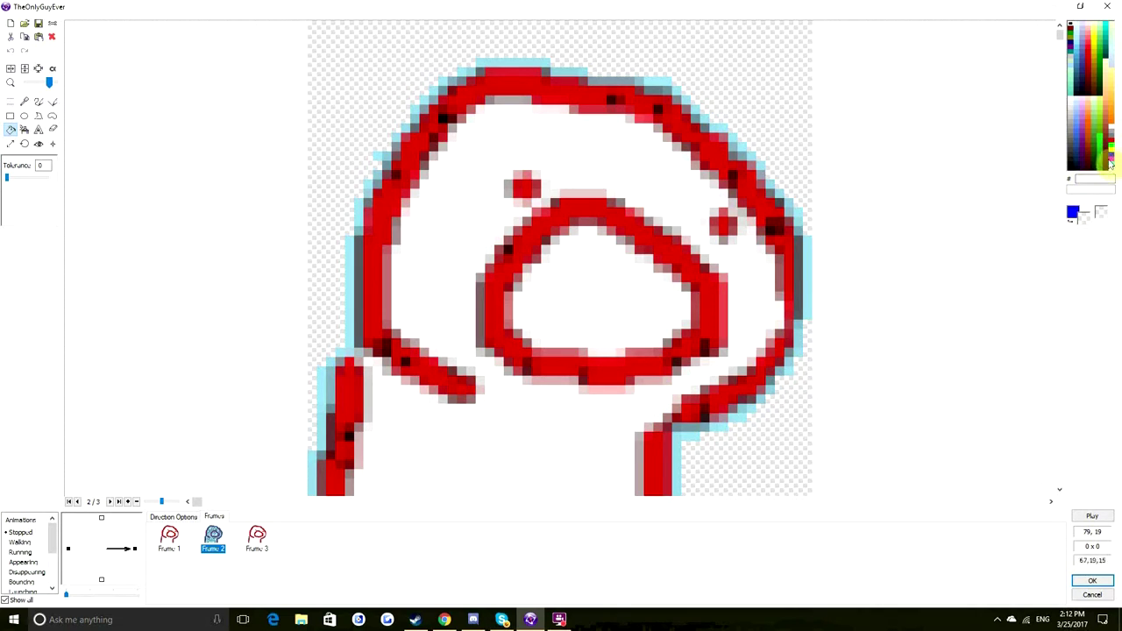
pyautogui.rightClick(1112, 153)
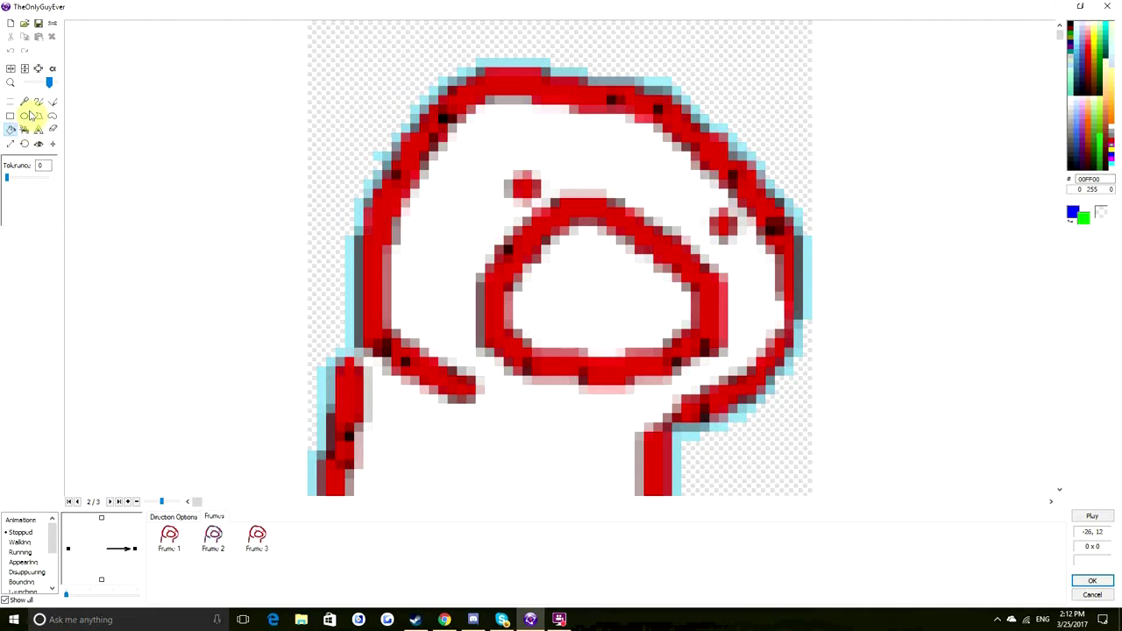
pyautogui.click(534, 189)
pyautogui.rightClick(527, 184)
pyautogui.click(37, 102)
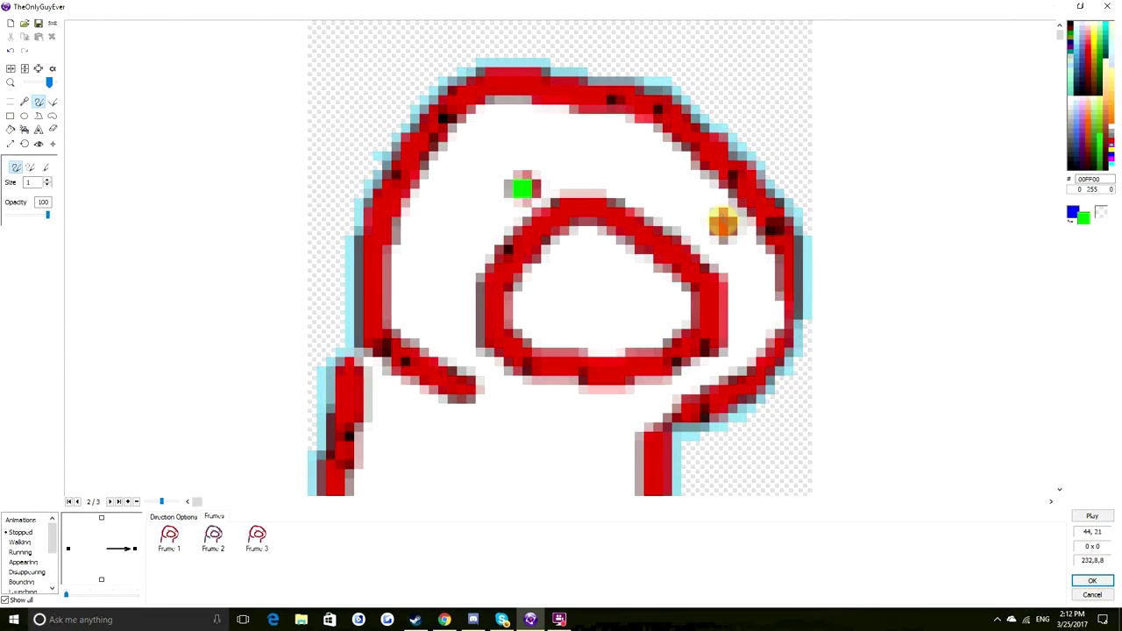
pyautogui.rightClick(723, 224)
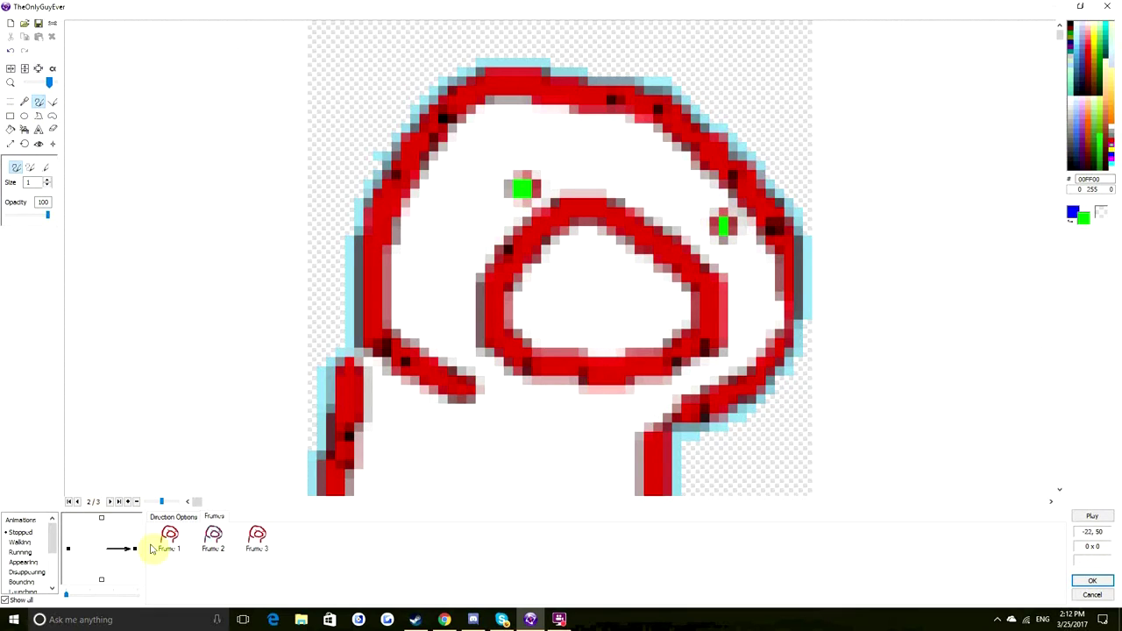
# Set the animation to speed 50 with endless looping, check its frames, and preview it
pyautogui.click(185, 517)
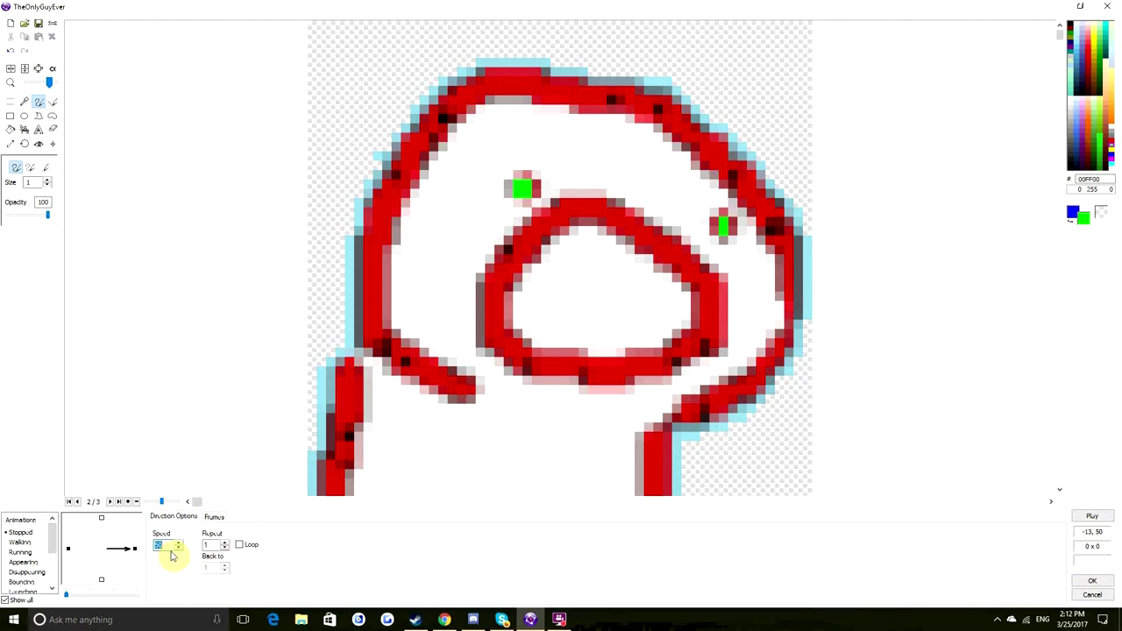
pyautogui.click(240, 545)
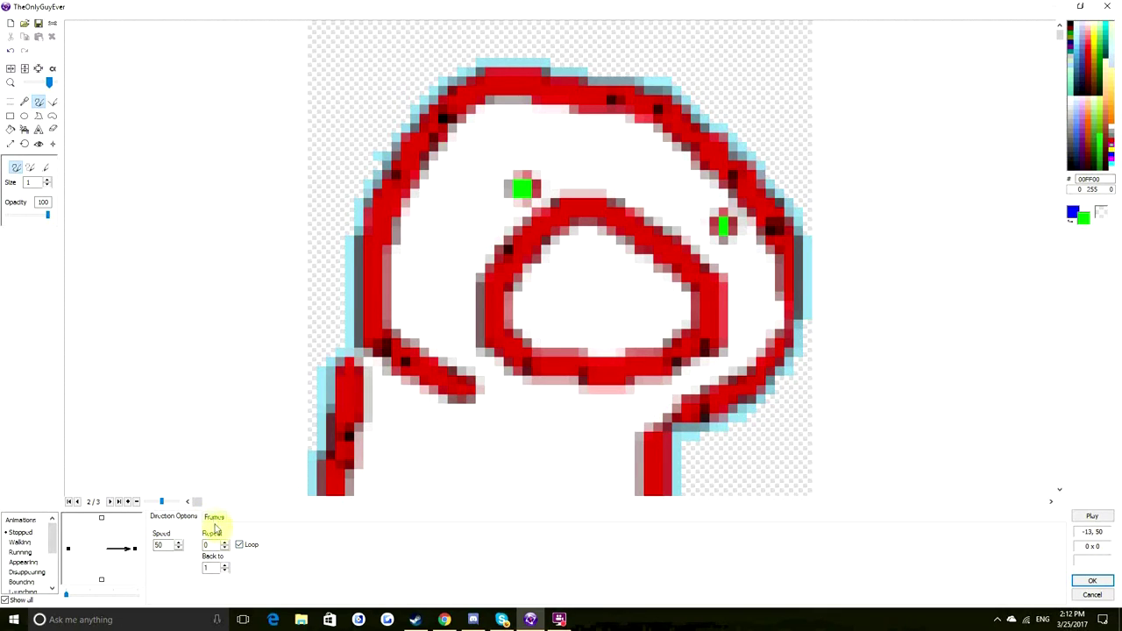
pyautogui.click(213, 517)
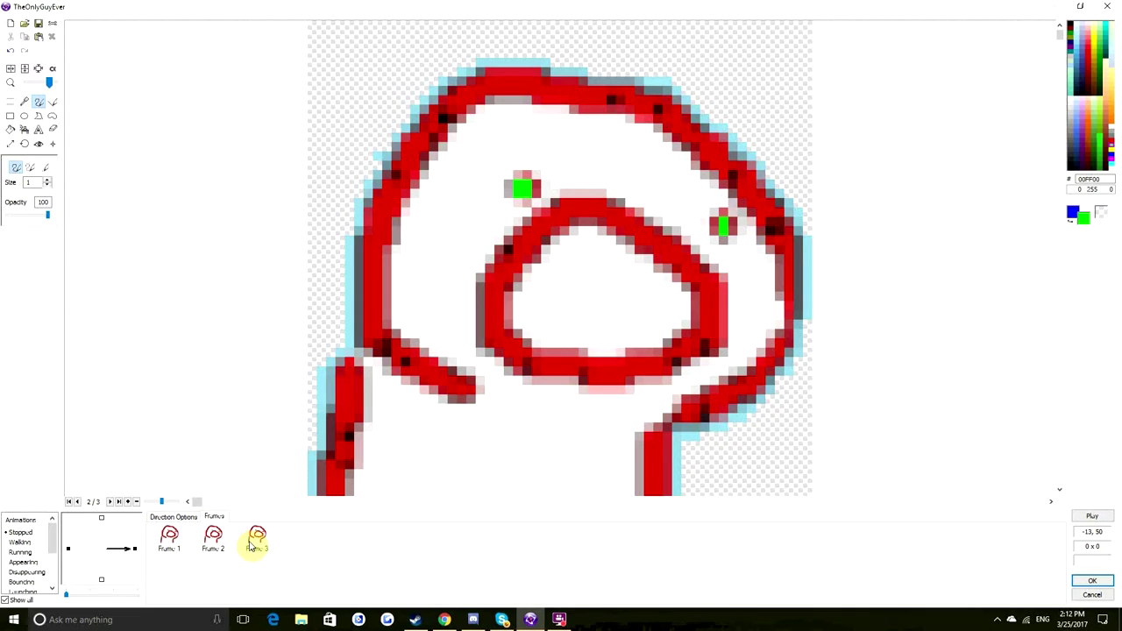
pyautogui.click(180, 517)
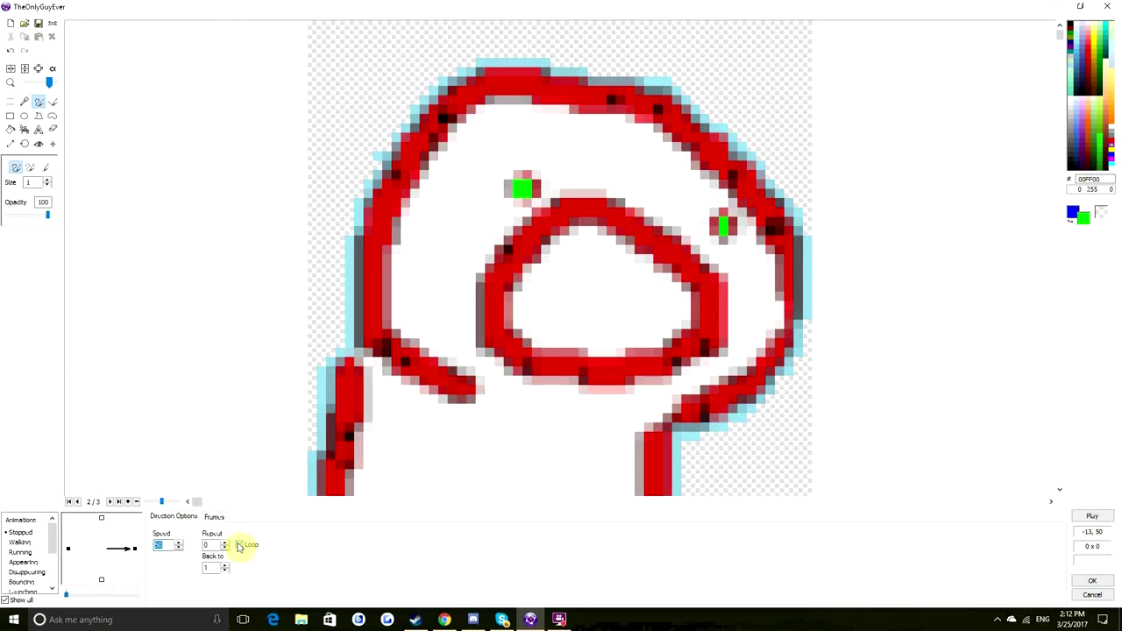
pyautogui.click(1093, 517)
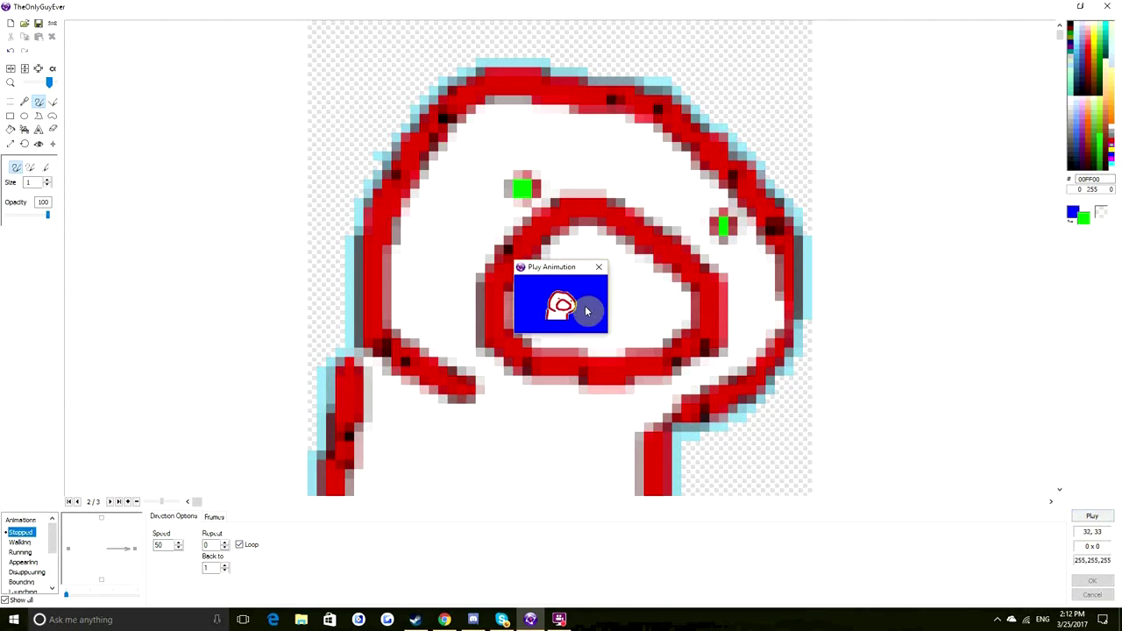
# Copy the left-facing animation's first frame and paste it twice as second and third frames
pyautogui.click(601, 269)
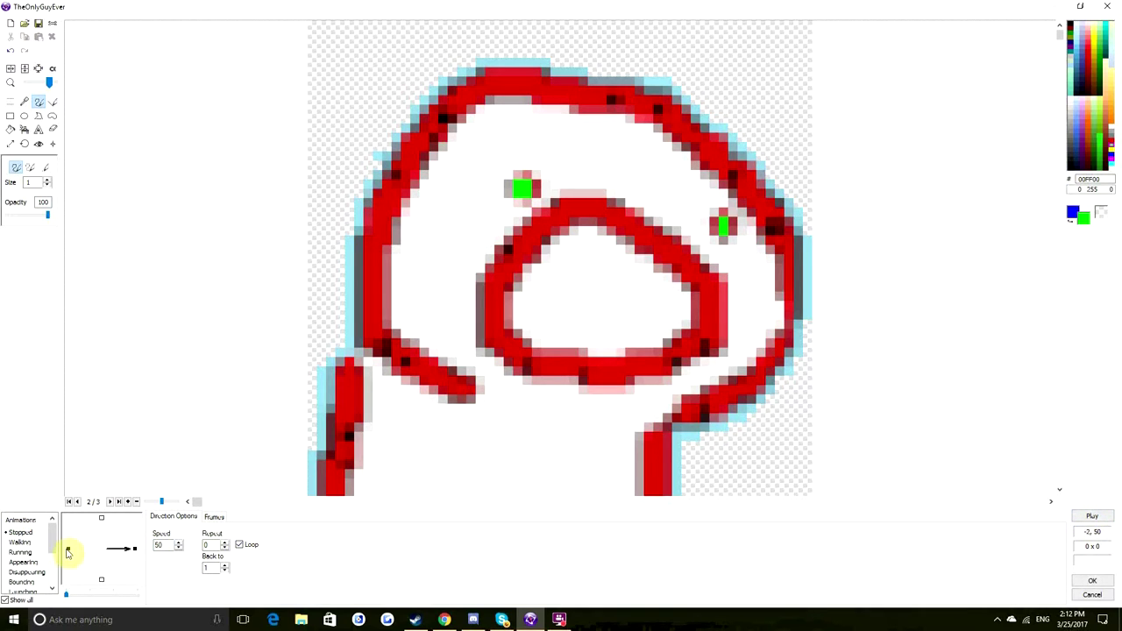
pyautogui.click(70, 549)
pyautogui.click(214, 518)
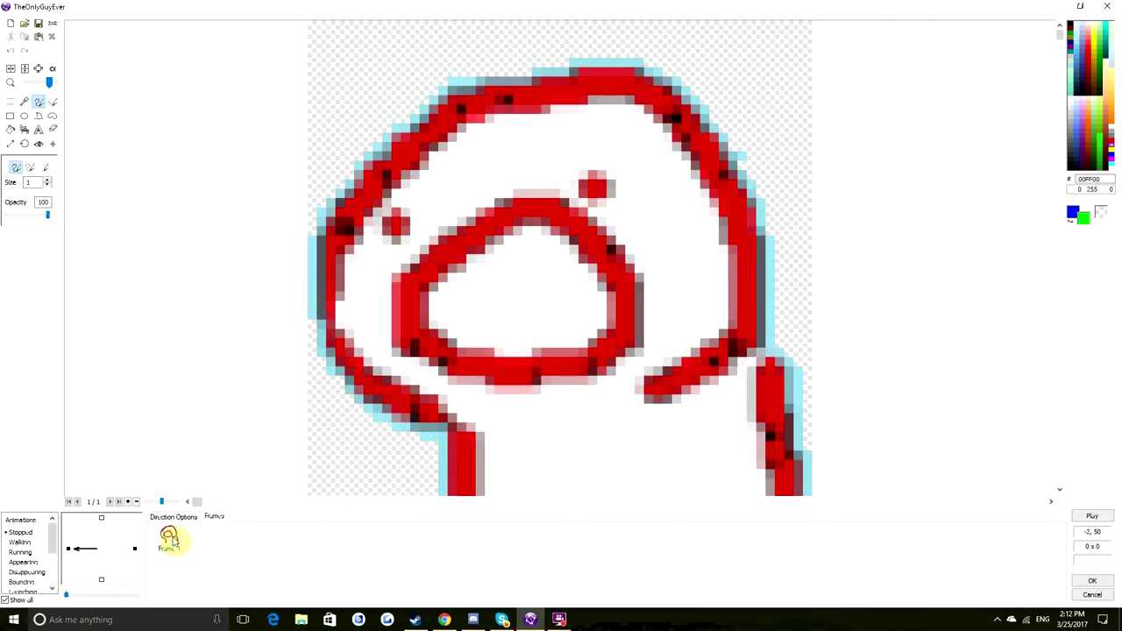
pyautogui.rightClick(172, 541)
pyautogui.click(213, 508)
pyautogui.rightClick(214, 540)
pyautogui.click(236, 515)
pyautogui.rightClick(240, 543)
pyautogui.click(258, 520)
# Paint both of the character's eyes green on the second left-facing frame
pyautogui.click(213, 533)
pyautogui.click(396, 226)
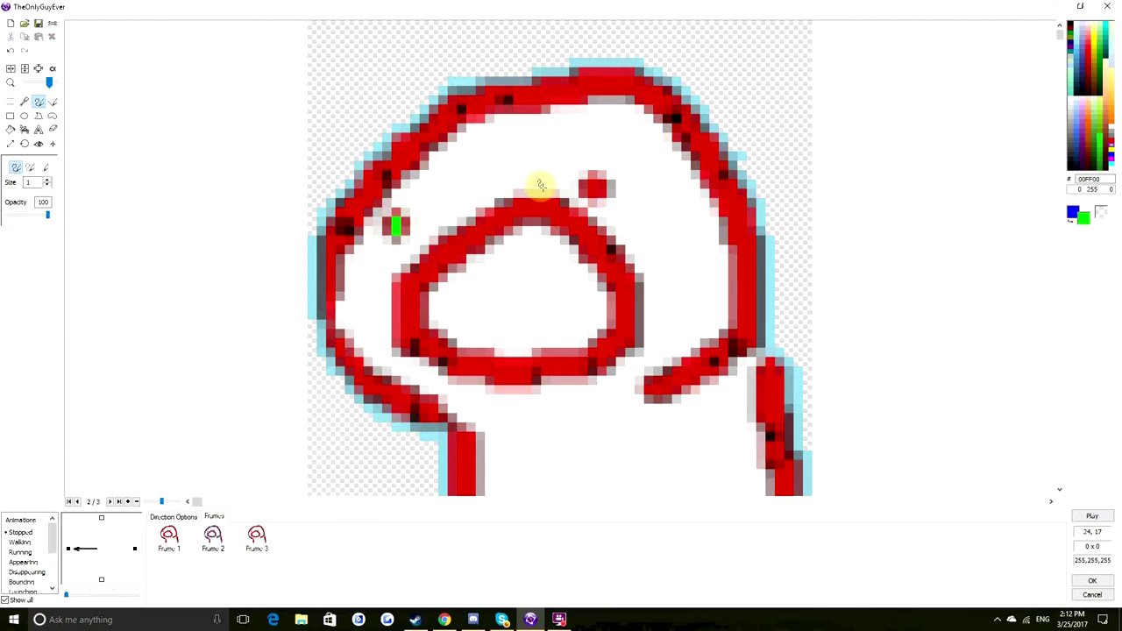
pyautogui.click(600, 187)
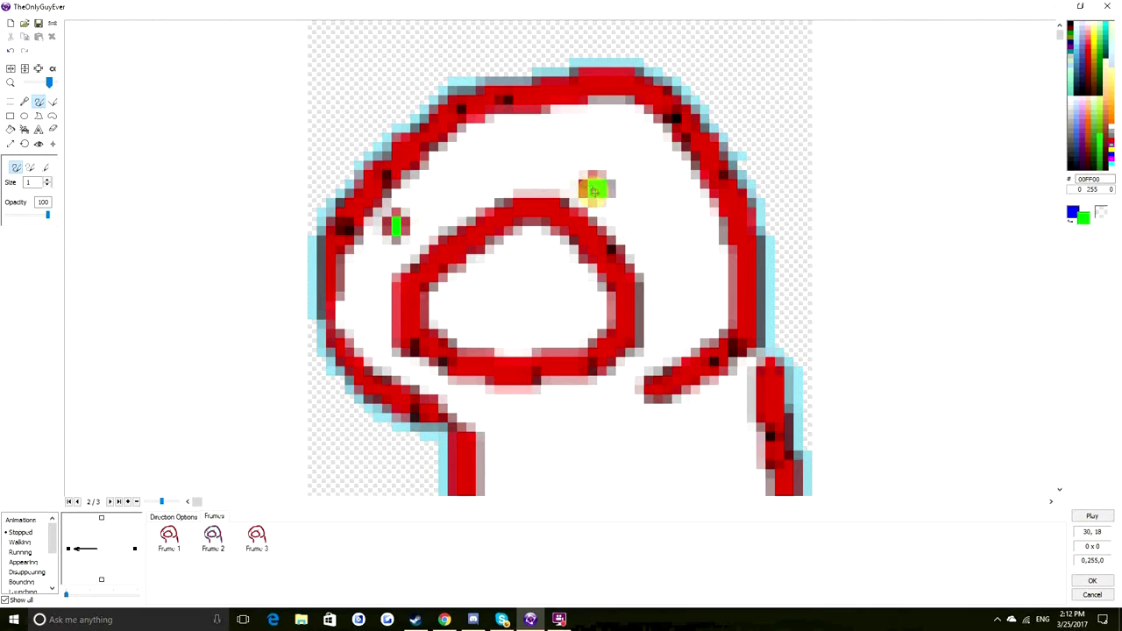
# Make the left animation loop endlessly, preview it, accept the sprite edits, and test-run the frame
pyautogui.click(175, 517)
pyautogui.click(240, 545)
pyautogui.click(1088, 516)
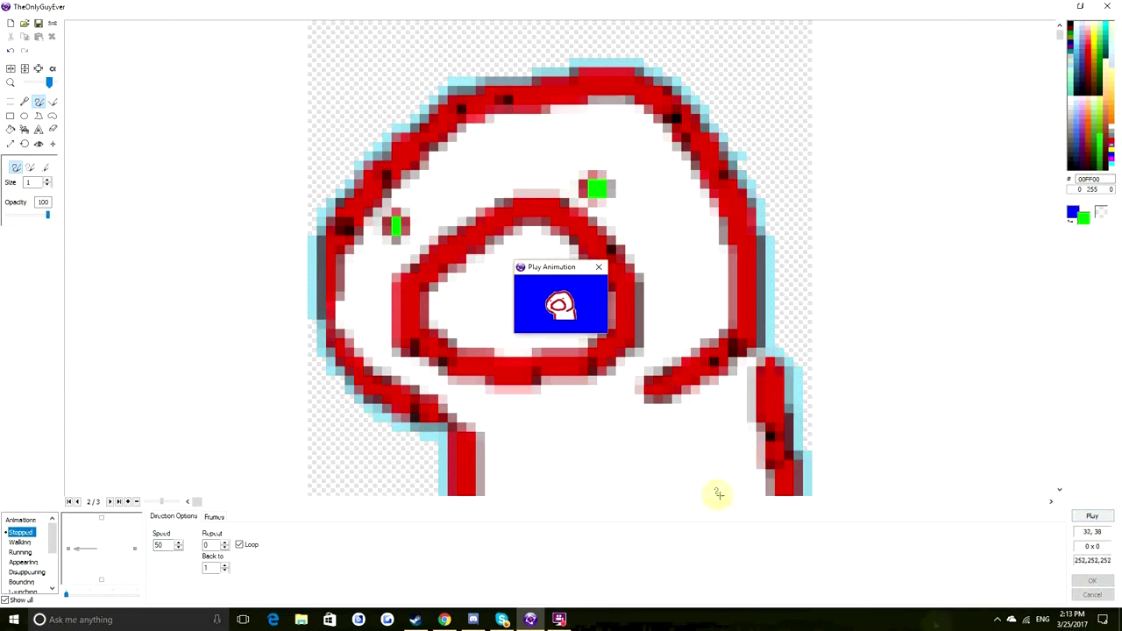
pyautogui.click(1090, 586)
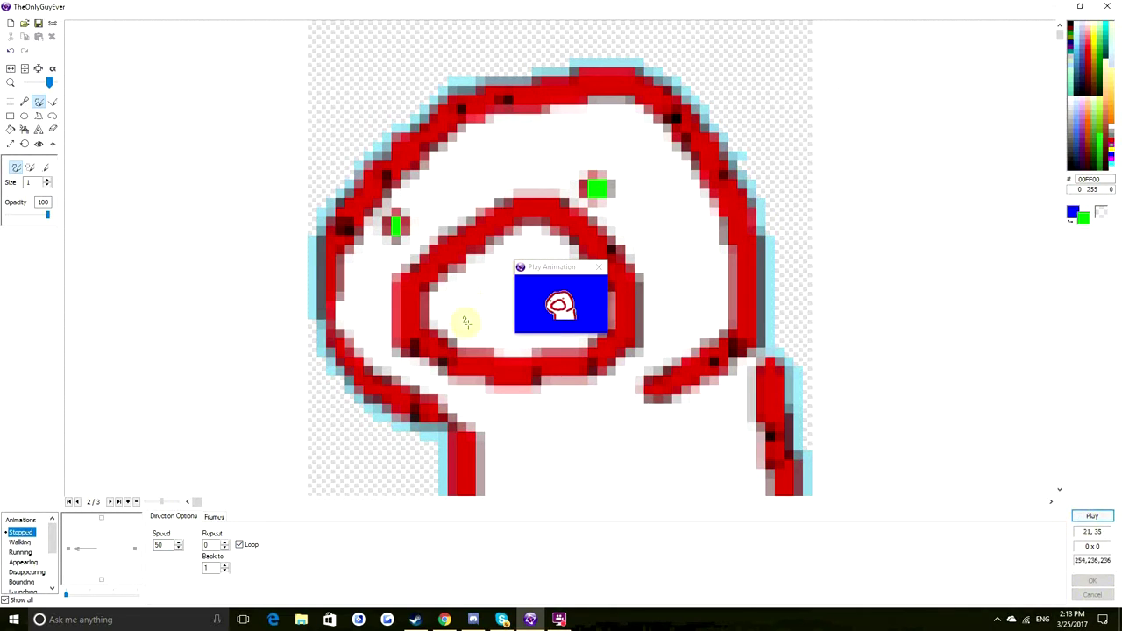
pyautogui.click(599, 267)
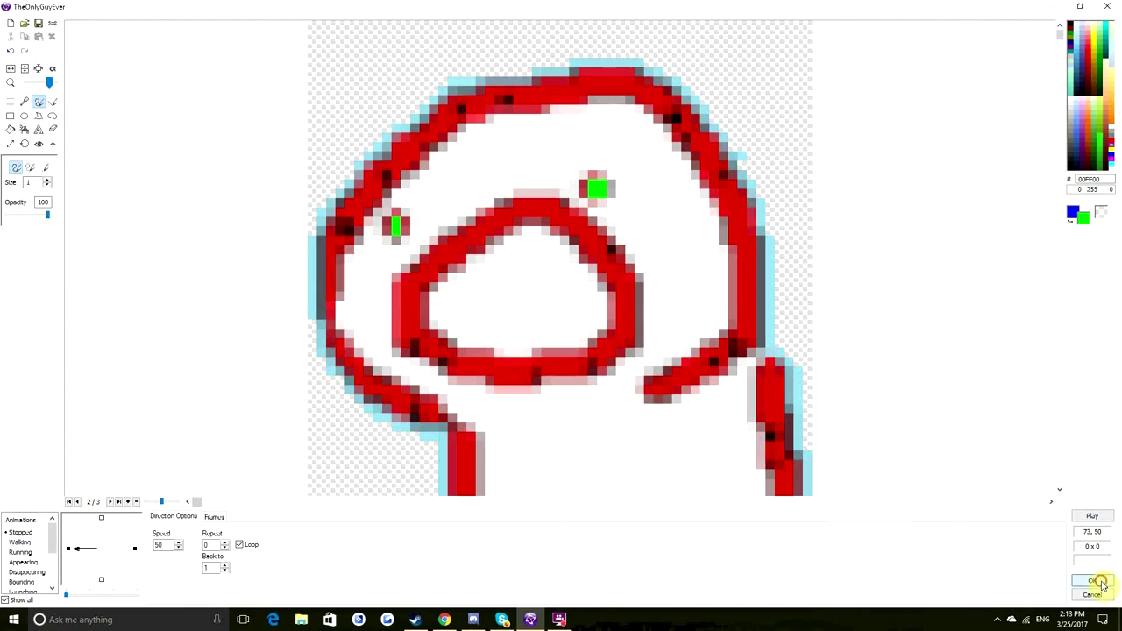
pyautogui.click(1098, 582)
pyautogui.click(420, 37)
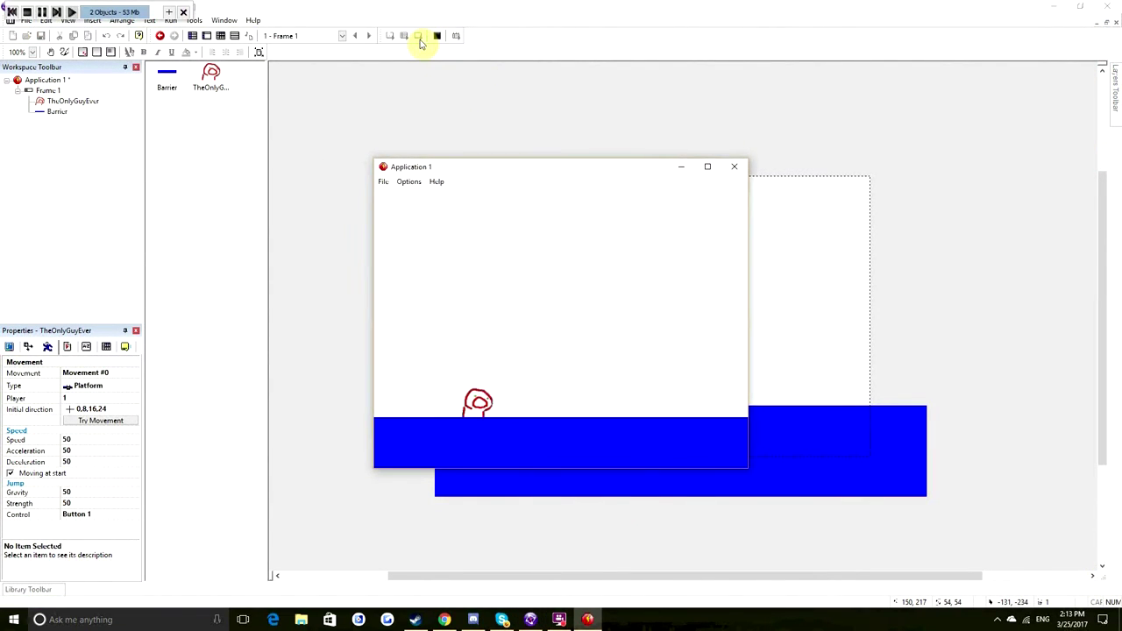
# Run TheOnlyGuyEver right and then left along the blue floor, then close the test window
pyautogui.press('Right')
pyautogui.press('Left')
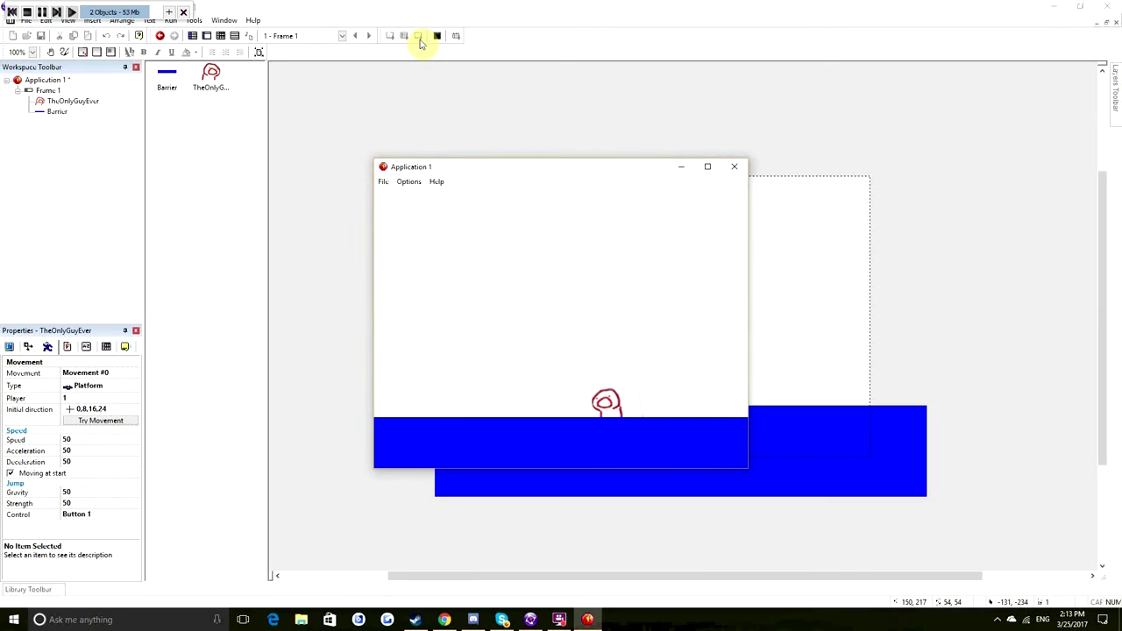
pyautogui.click(735, 167)
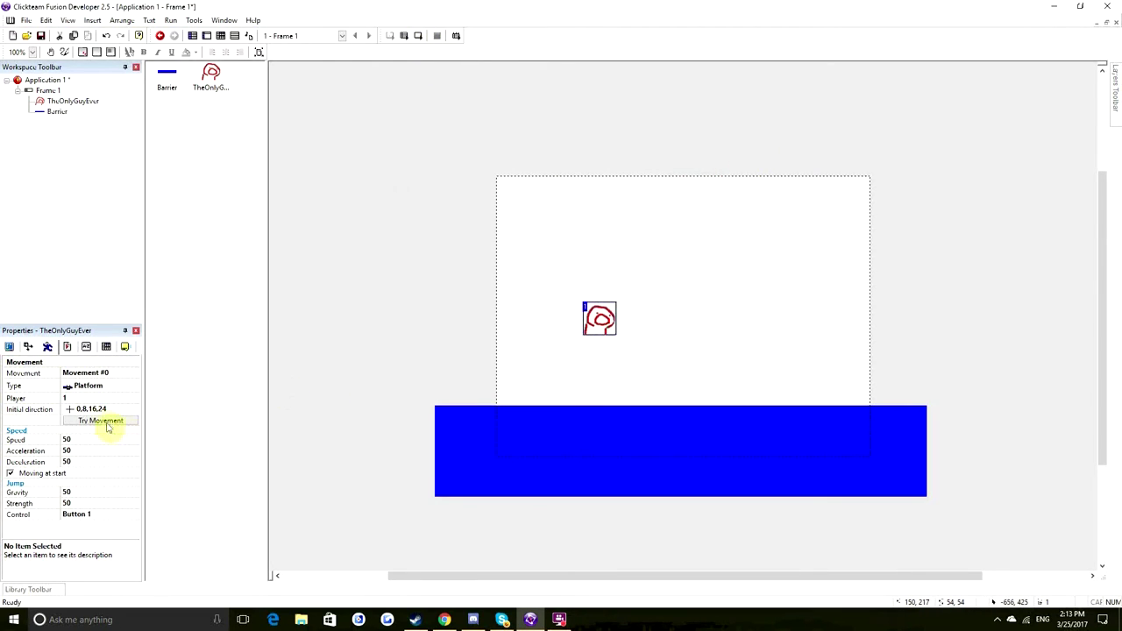
# Try the movement, keep player 1, set jump control to Up + Left/Right Arrow, then test-run
pyautogui.click(84, 422)
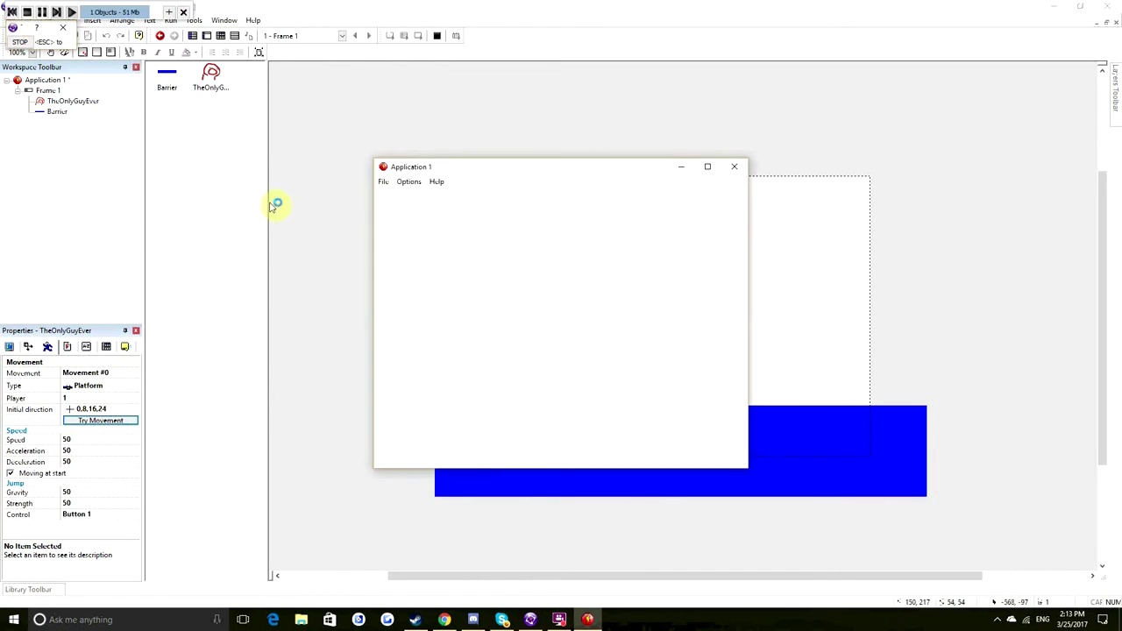
pyautogui.click(734, 166)
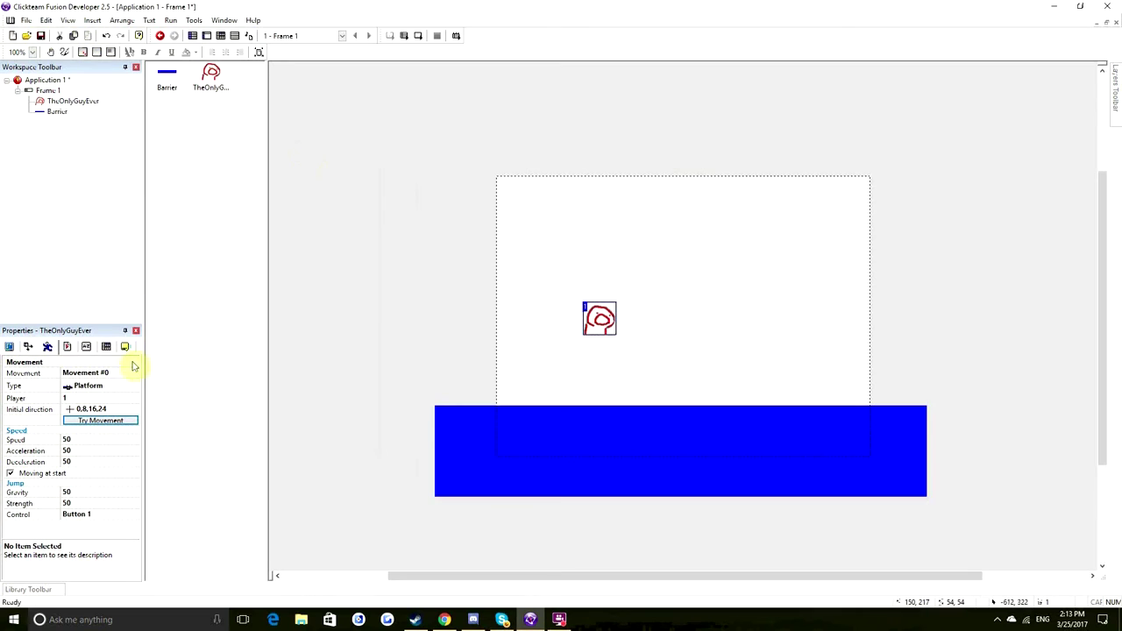
pyautogui.click(80, 399)
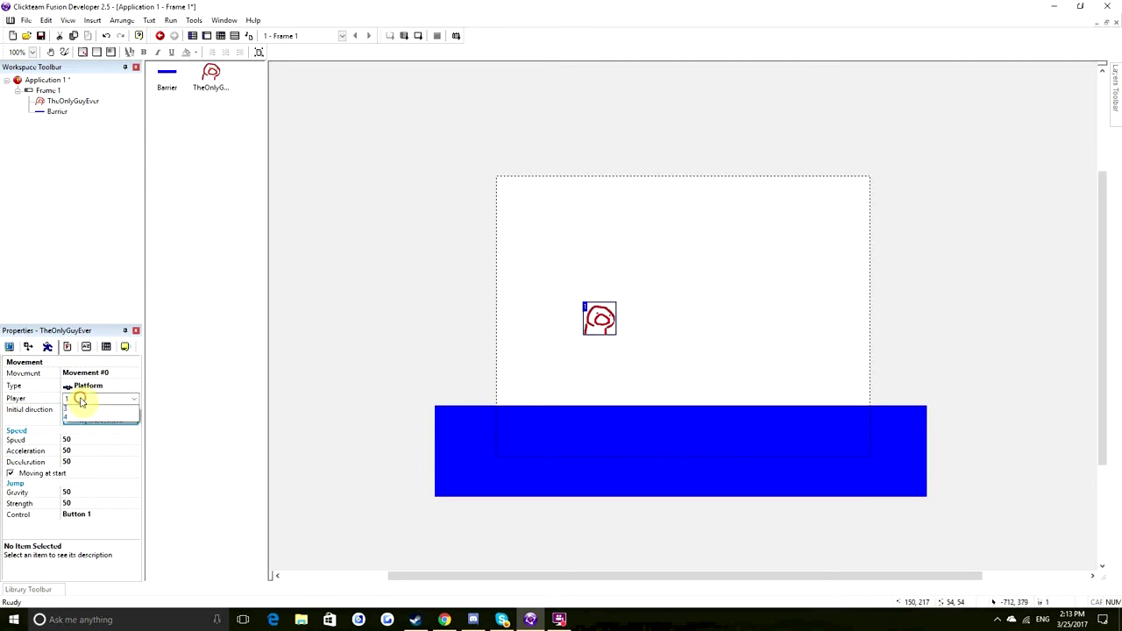
pyautogui.click(92, 513)
pyautogui.click(91, 516)
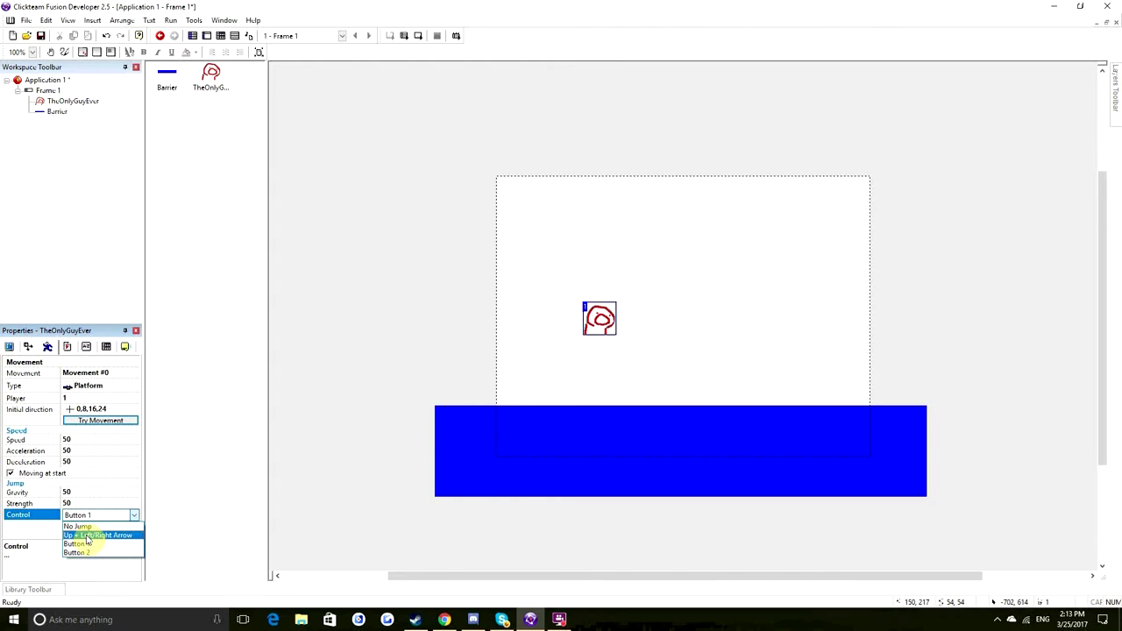
pyautogui.click(87, 536)
pyautogui.click(418, 37)
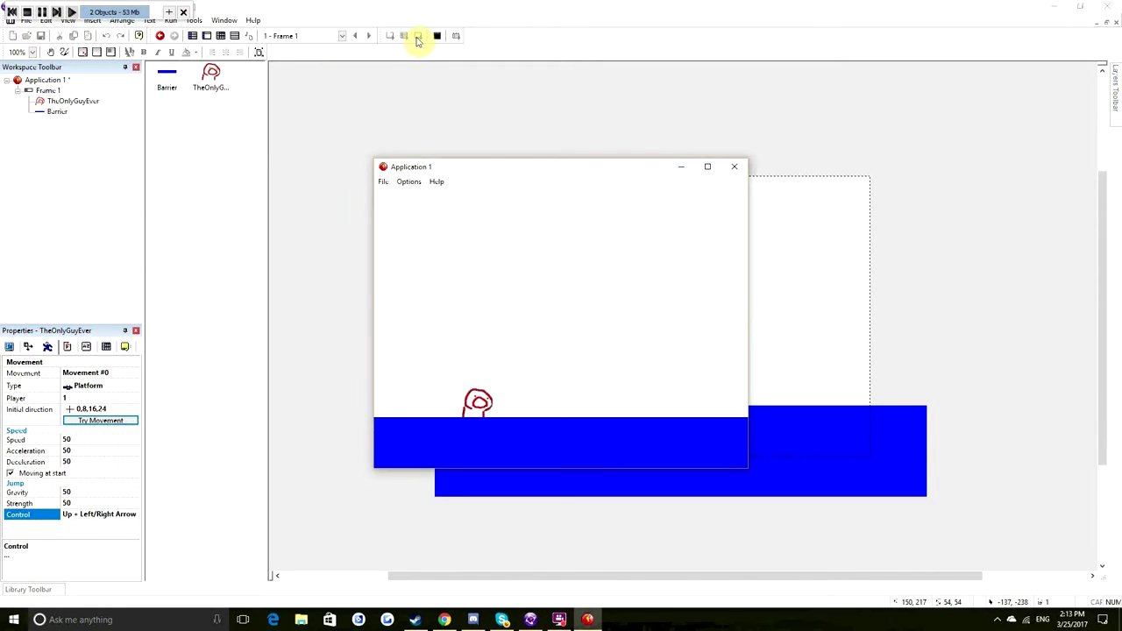
# Walk the character back and forth in the test run, then close it
pyautogui.press('Right')
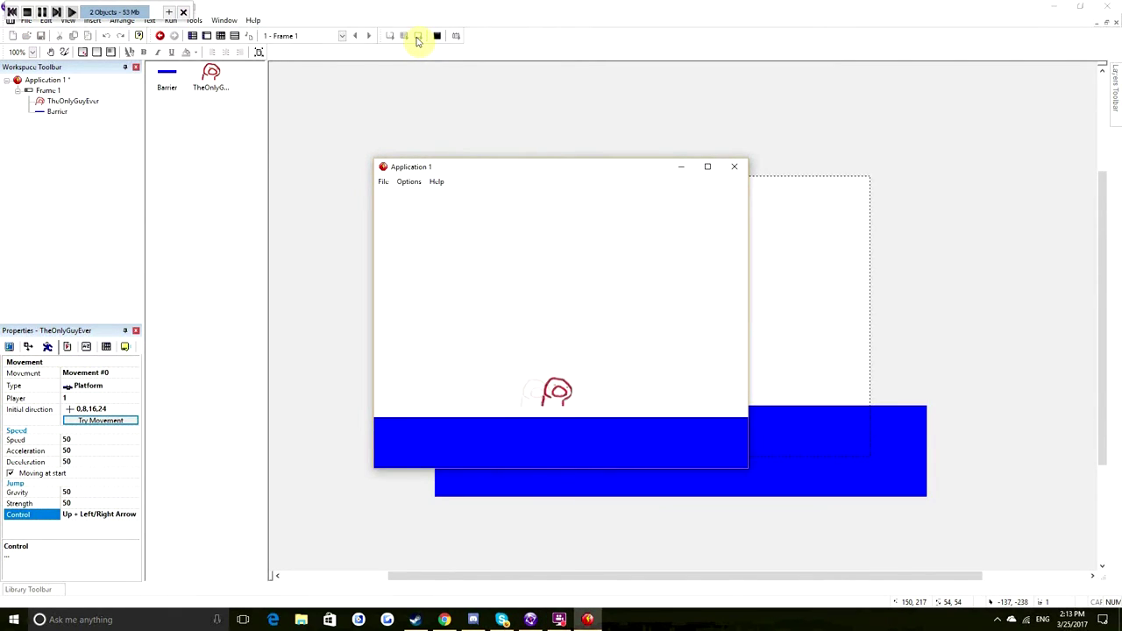
pyautogui.press('Left')
pyautogui.press('Right')
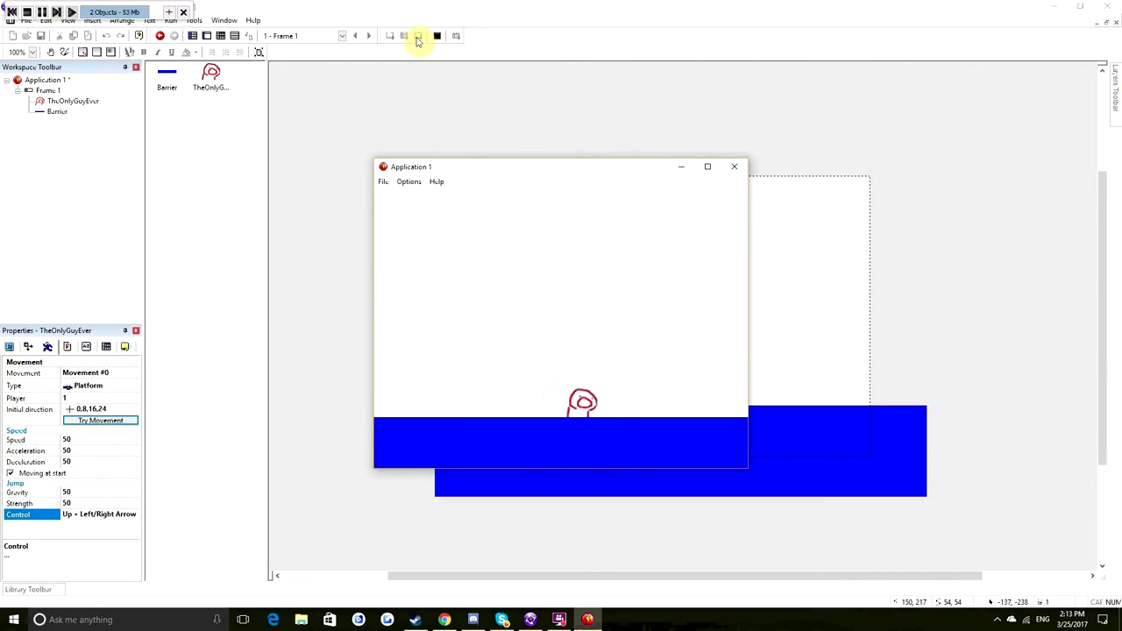
pyautogui.press('Left')
pyautogui.press('Right')
pyautogui.click(735, 165)
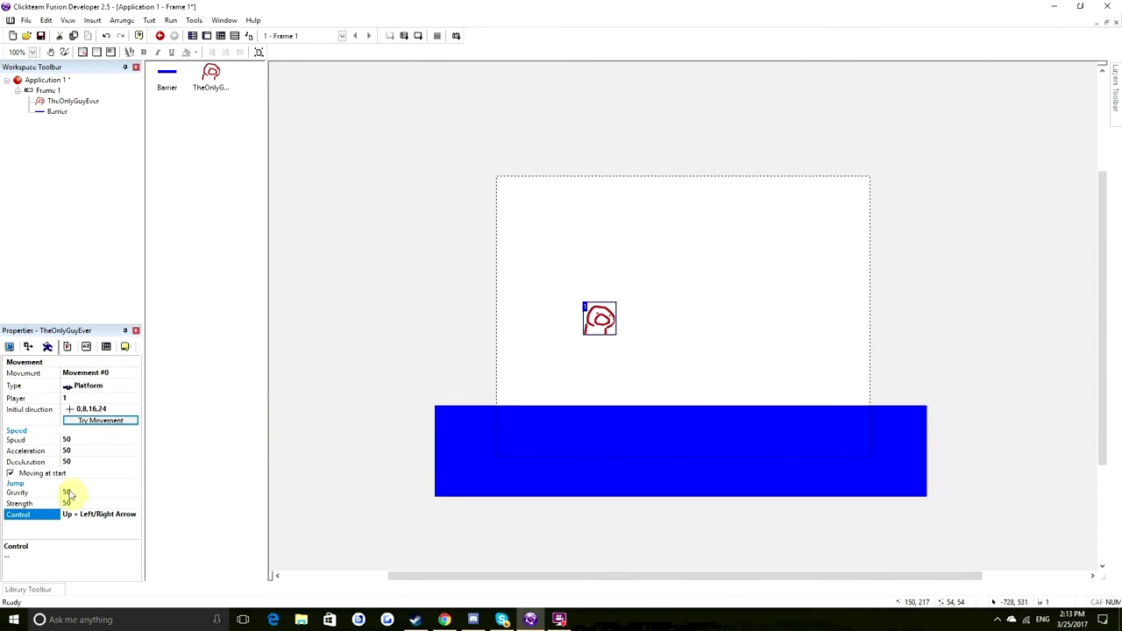
# Lower TheOnlyGuyEver's gravity from 50 to 10 in Properties
pyautogui.click(70, 493)
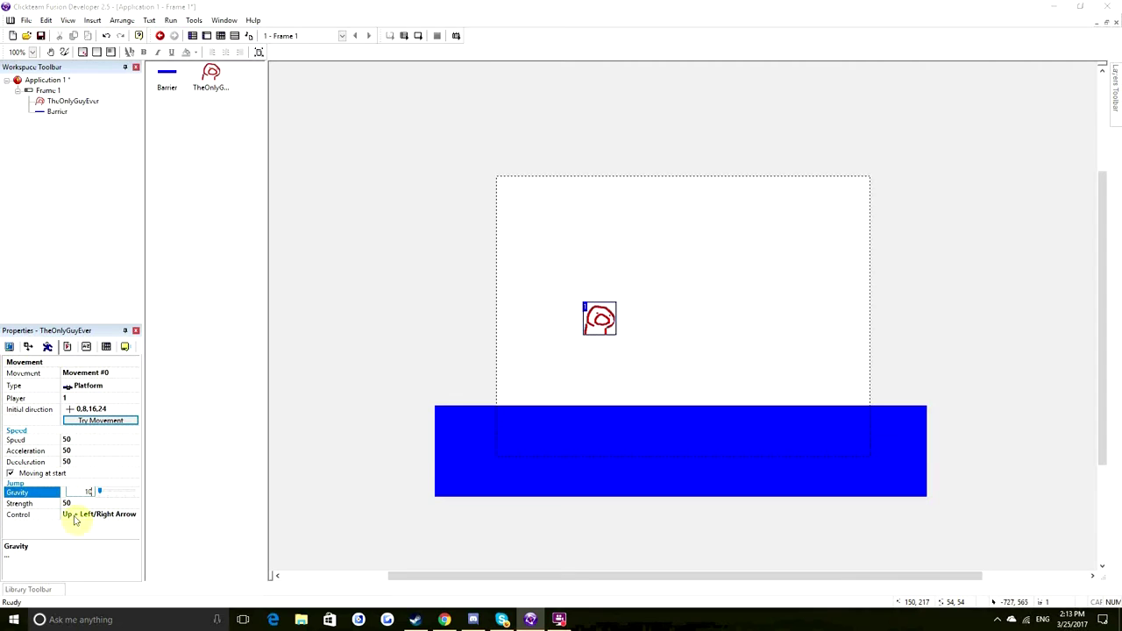
pyautogui.click(360, 389)
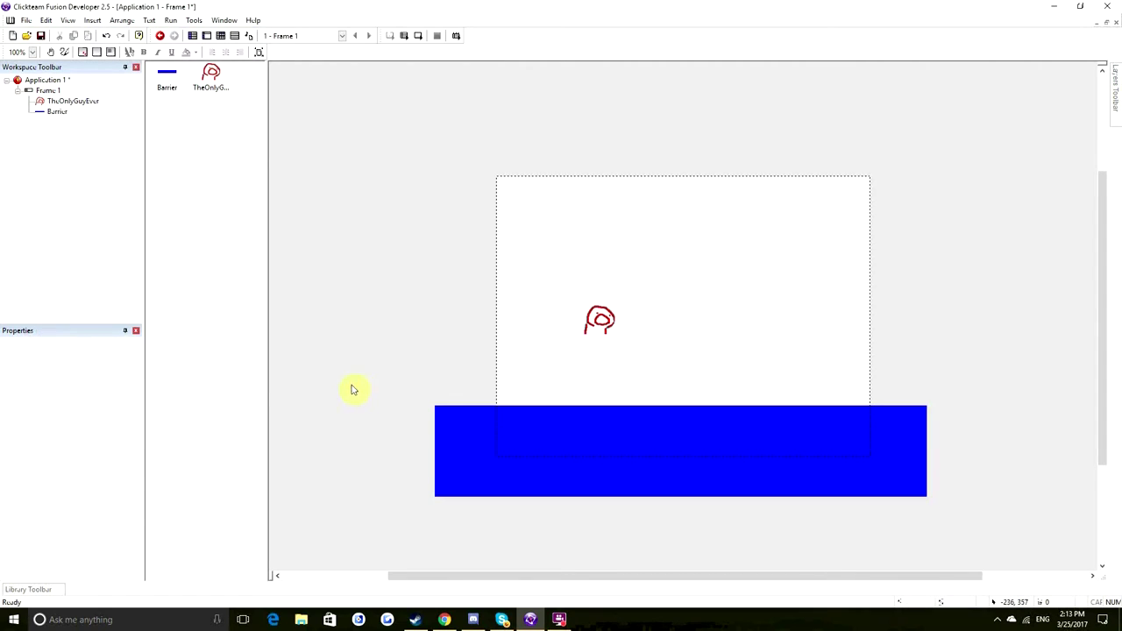
pyautogui.click(599, 321)
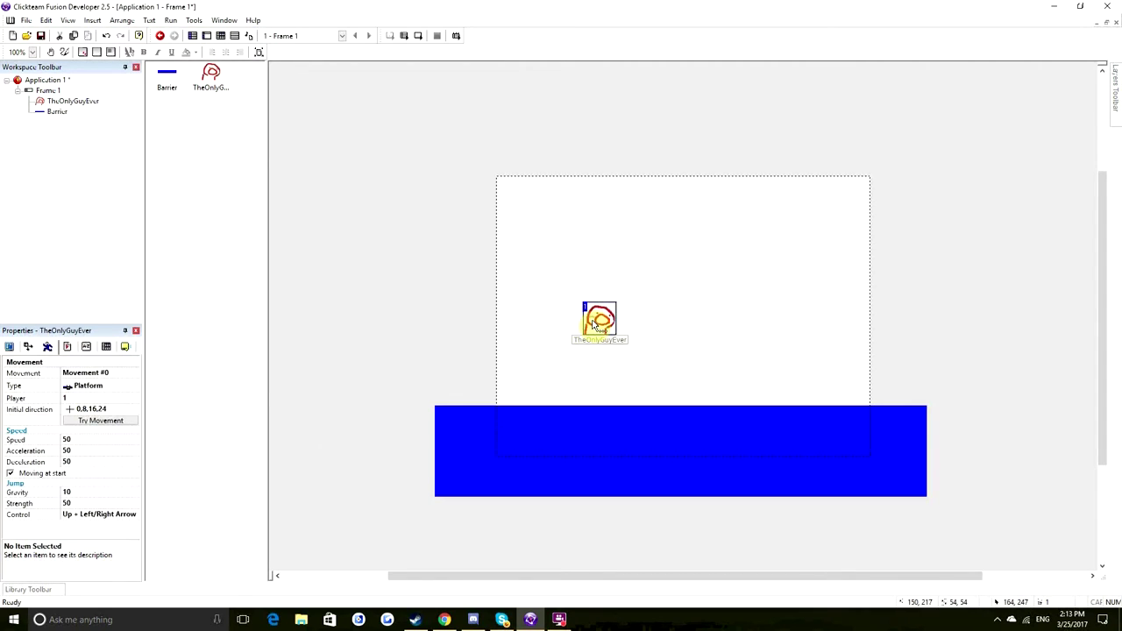
# Test-run the frame, jumping left and right to check the lighter gravity
pyautogui.click(422, 39)
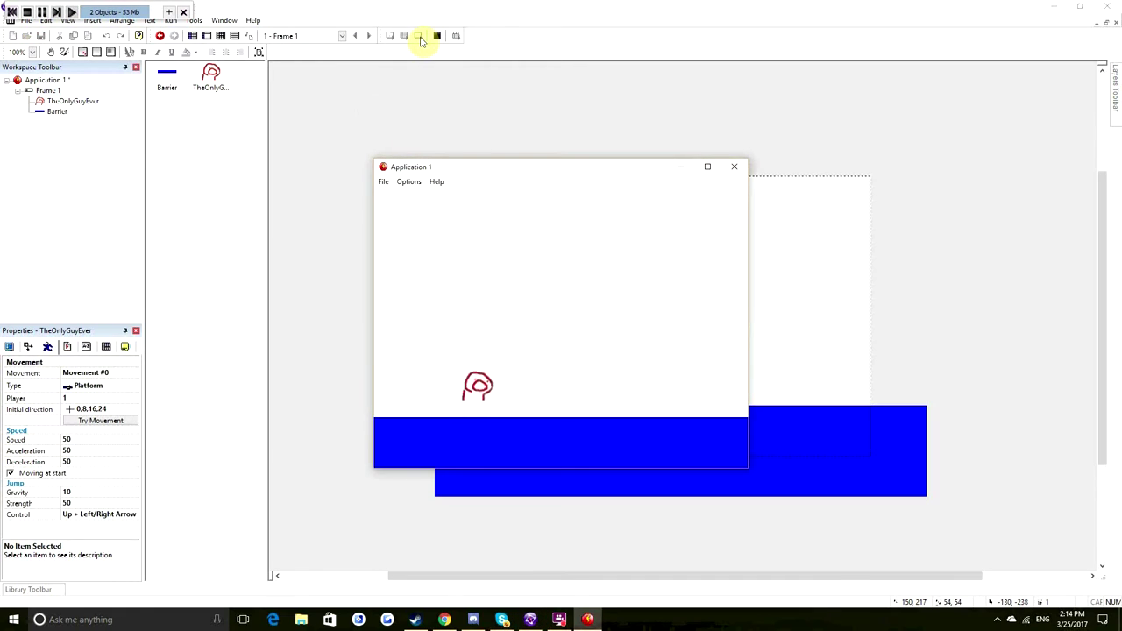
pyautogui.press('Right')
pyautogui.press('Up')
pyautogui.press('Left')
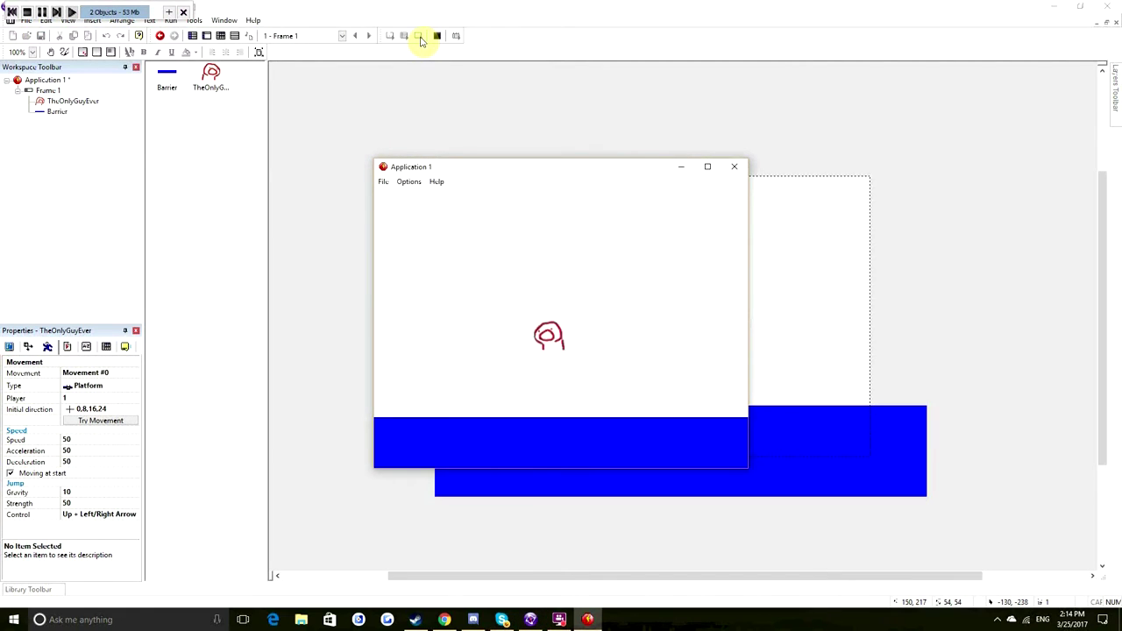
pyautogui.press('Right')
pyautogui.press('Up')
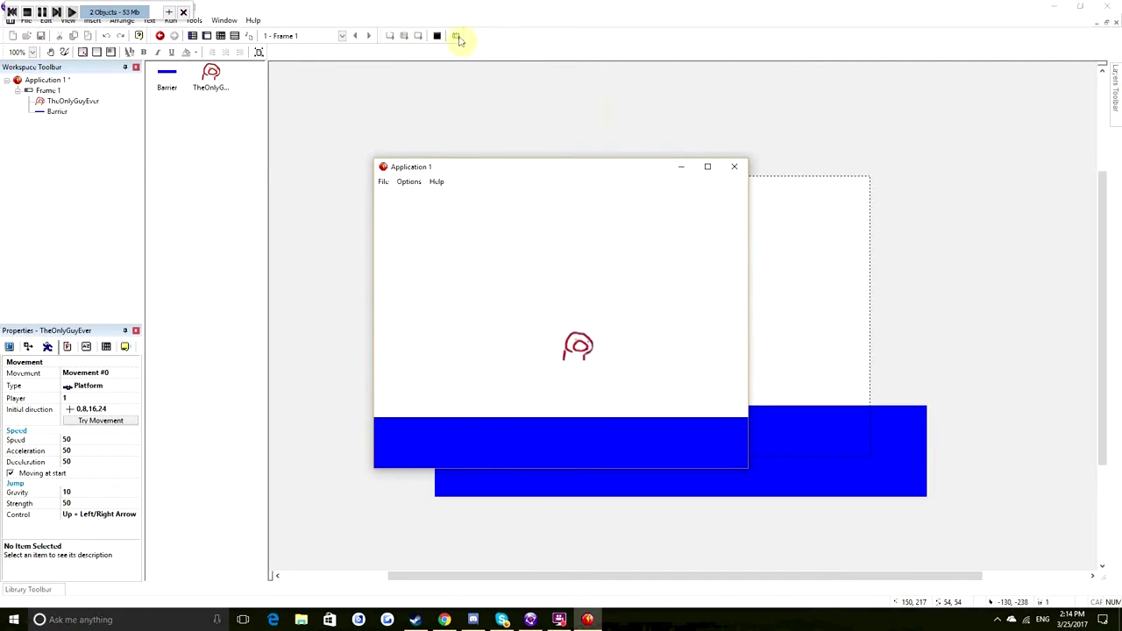
pyautogui.click(735, 166)
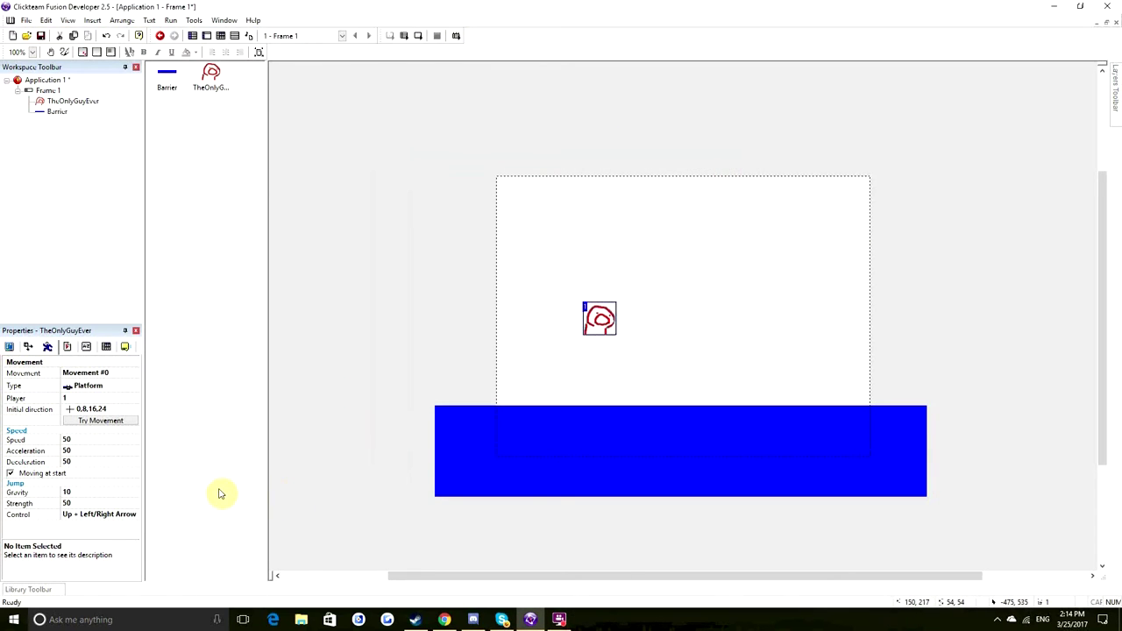
# Clone the blue floor Barrier once and drag the new Barrier 2 below the original floor
pyautogui.scroll(-1, 739, 244)
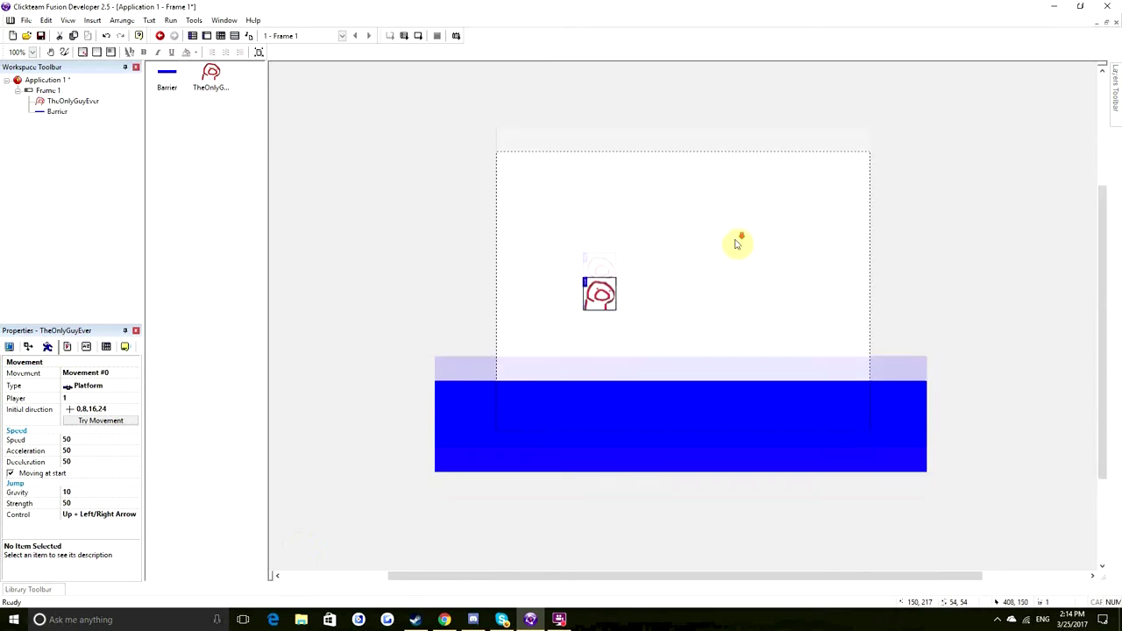
pyautogui.rightClick(712, 221)
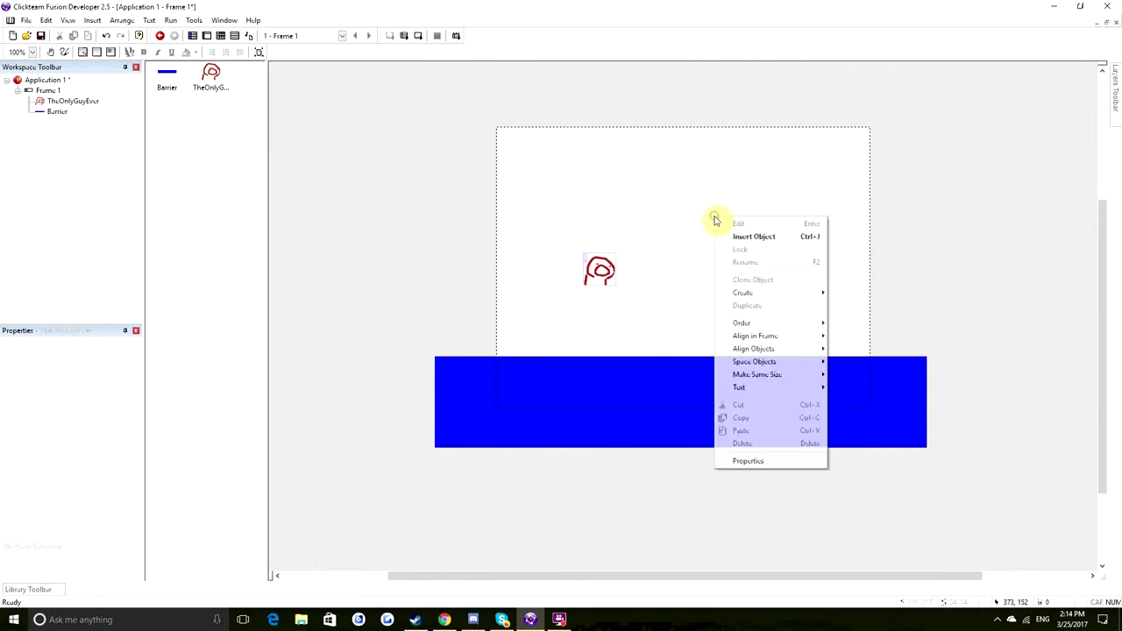
pyautogui.click(729, 236)
pyautogui.click(684, 230)
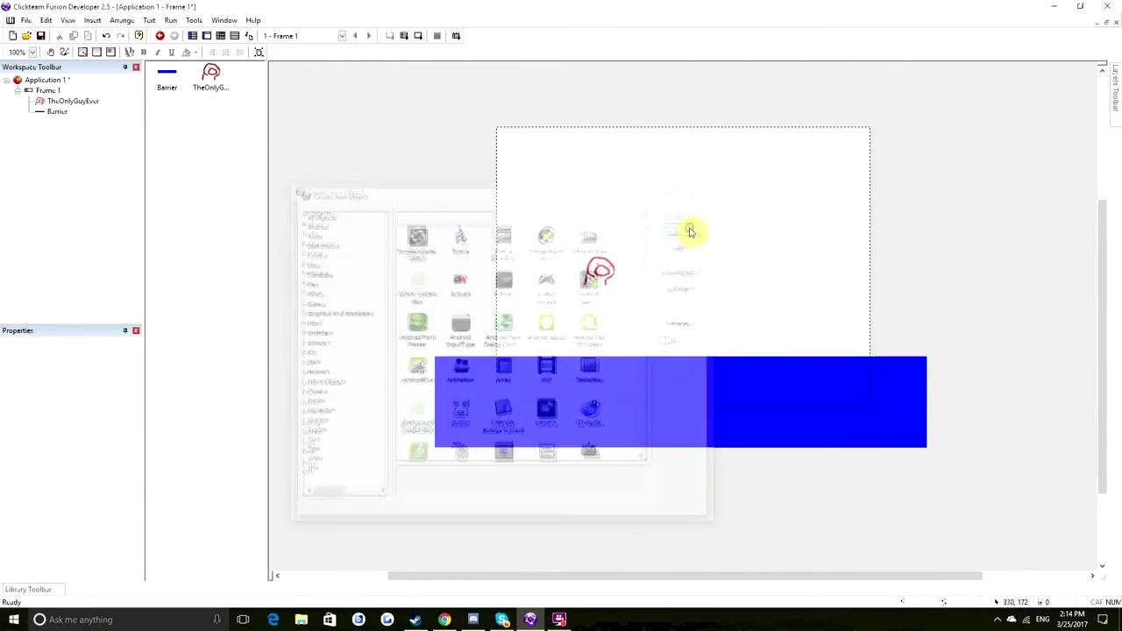
pyautogui.rightClick(680, 378)
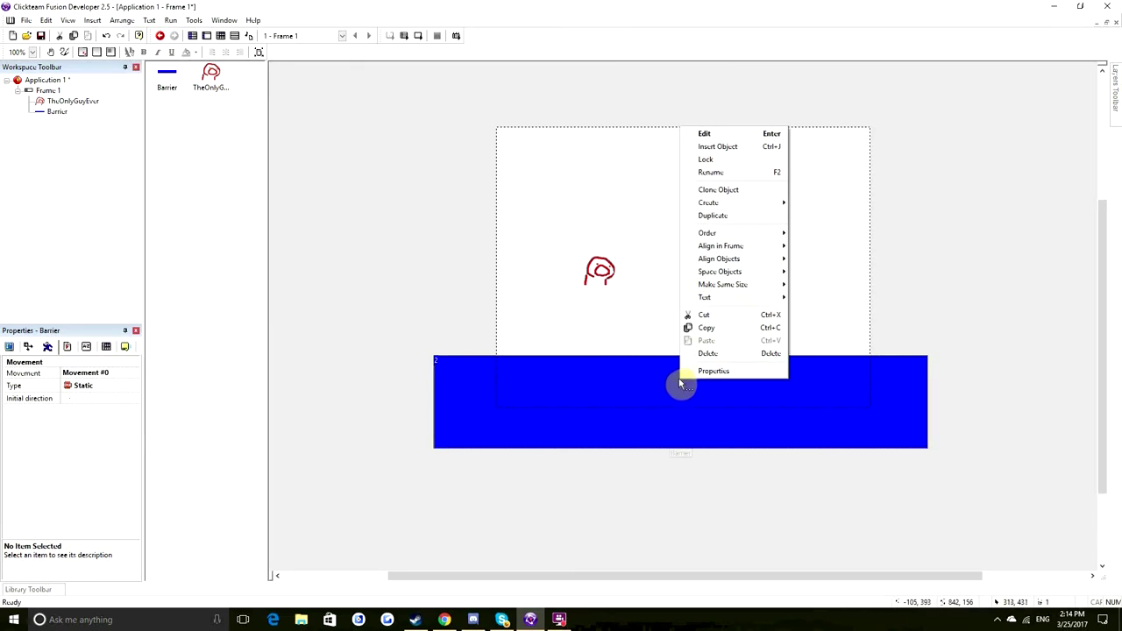
pyautogui.click(724, 190)
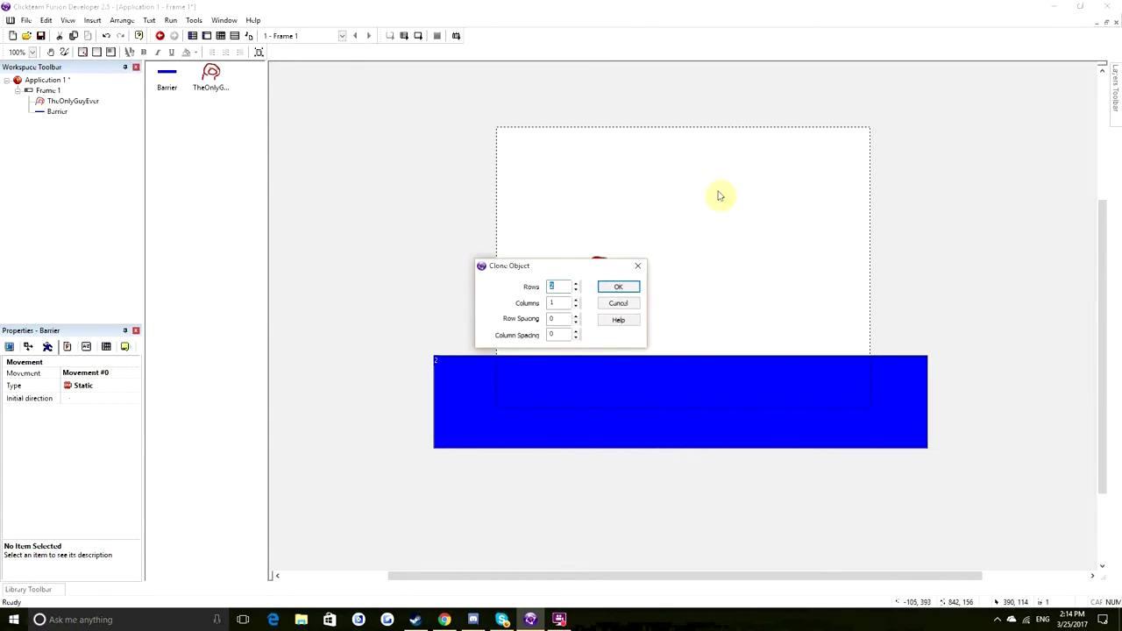
pyautogui.click(620, 289)
pyautogui.moveTo(669, 486)
pyautogui.mouseDown()
pyautogui.moveTo(676, 522)
pyautogui.moveTo(688, 514)
pyautogui.mouseUp()
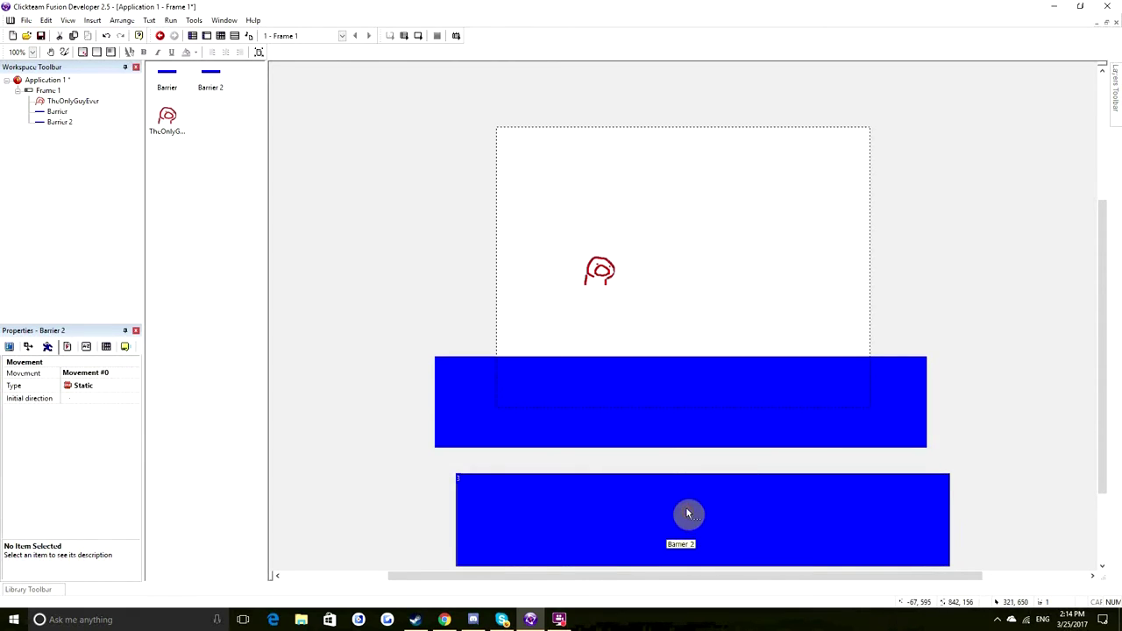
pyautogui.rightClick(682, 383)
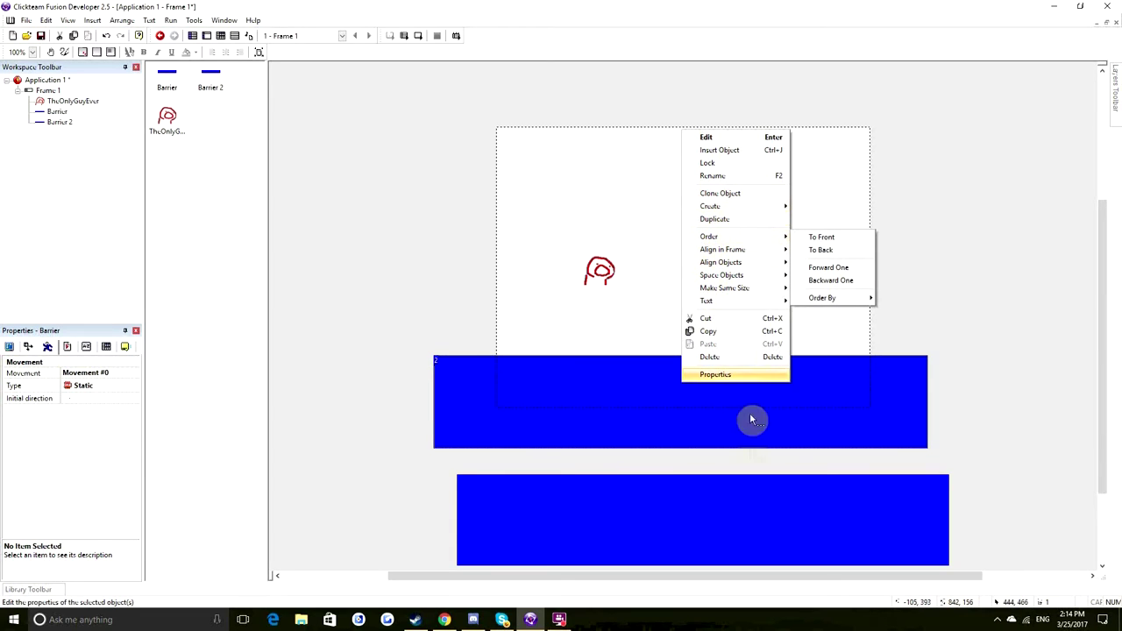
# Copy the blue floor barrier and paste a duplicate into the frame
pyautogui.click(751, 533)
pyautogui.scroll(-1, 802, 446)
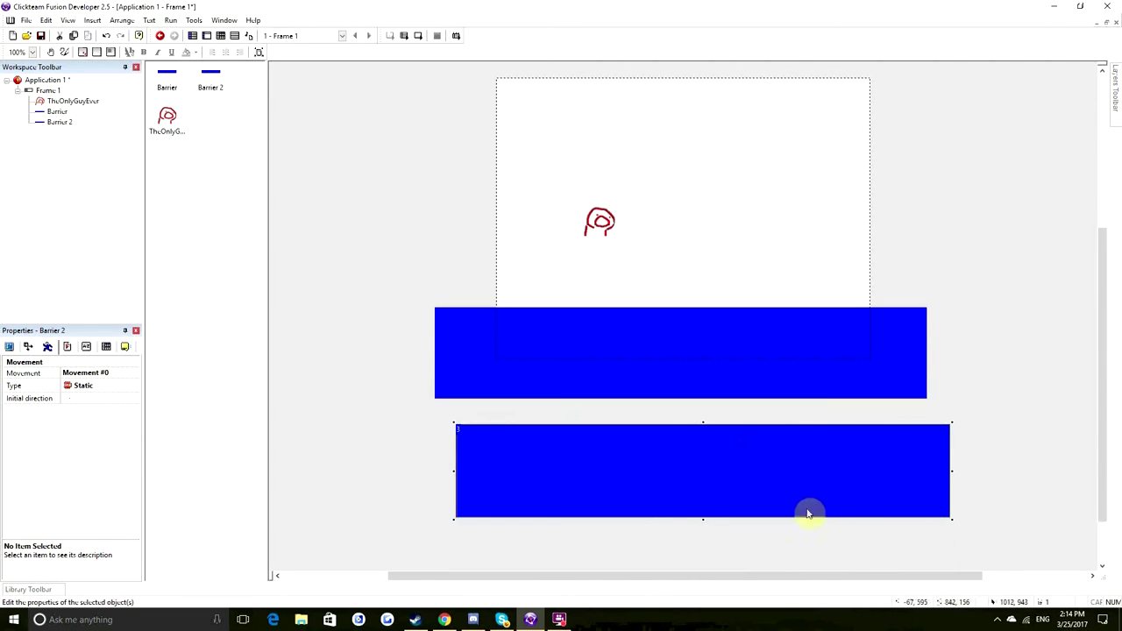
pyautogui.rightClick(689, 335)
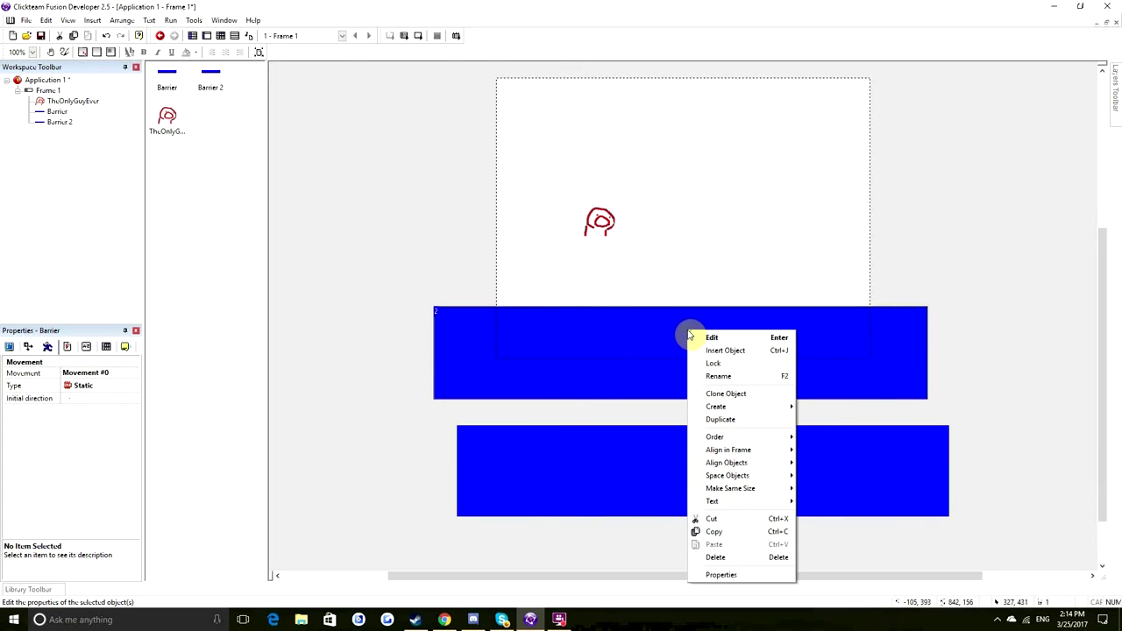
pyautogui.click(716, 532)
pyautogui.rightClick(774, 191)
pyautogui.click(800, 209)
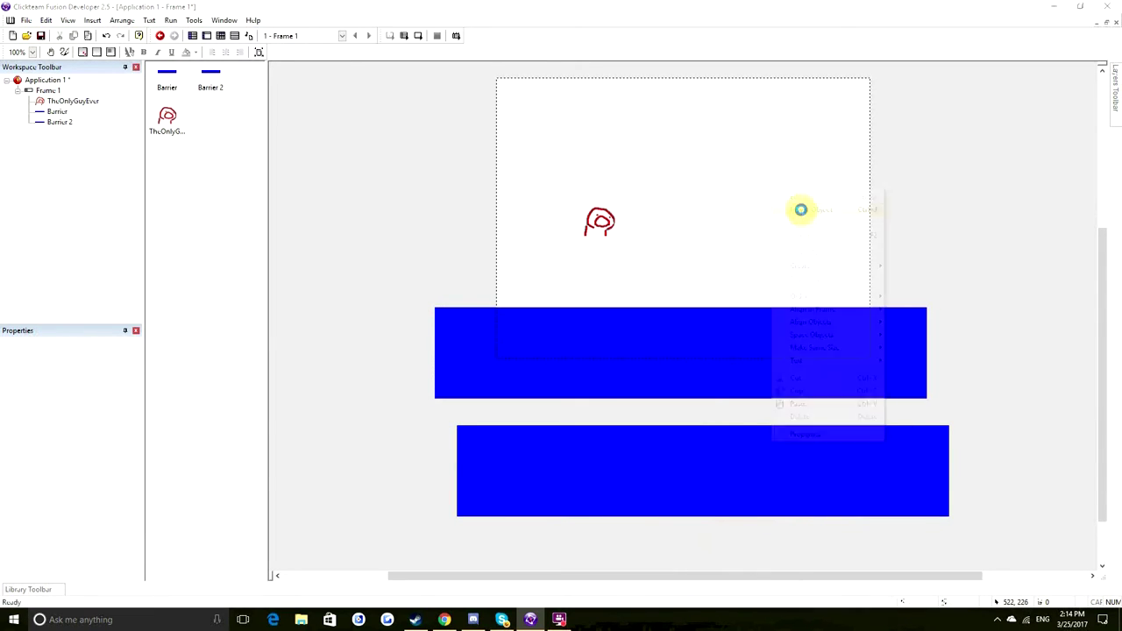
pyautogui.click(685, 230)
pyautogui.rightClick(719, 336)
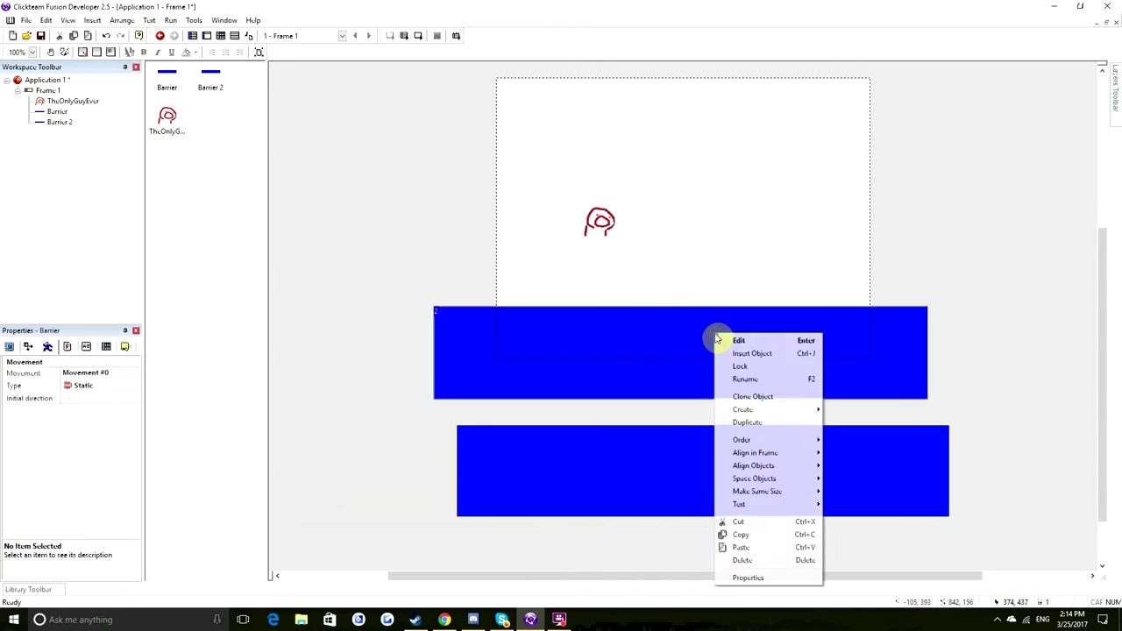
pyautogui.click(752, 260)
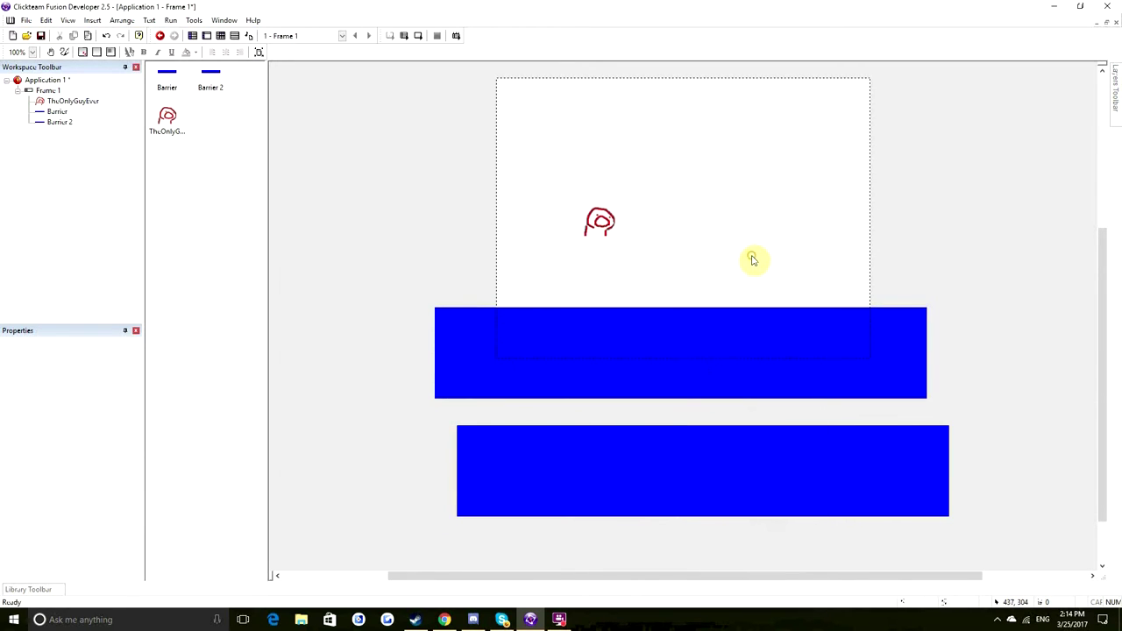
# Place the pasted barrier, narrow the floor and re-centre it under the frame
pyautogui.click(763, 178)
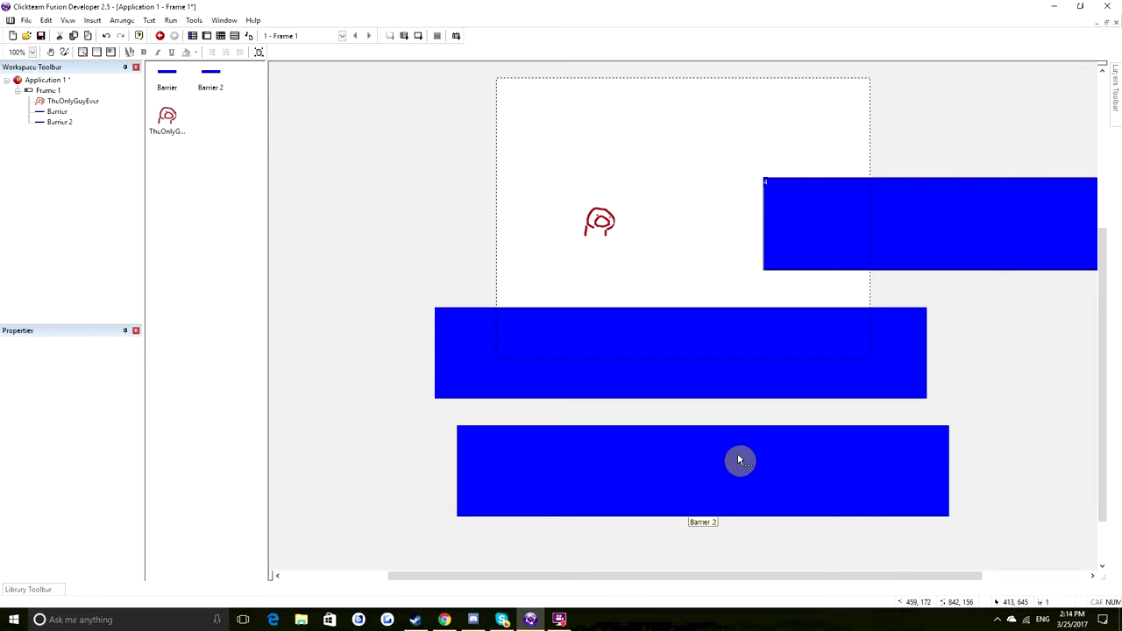
pyautogui.moveTo(772, 206); pyautogui.dragTo(574, 197)
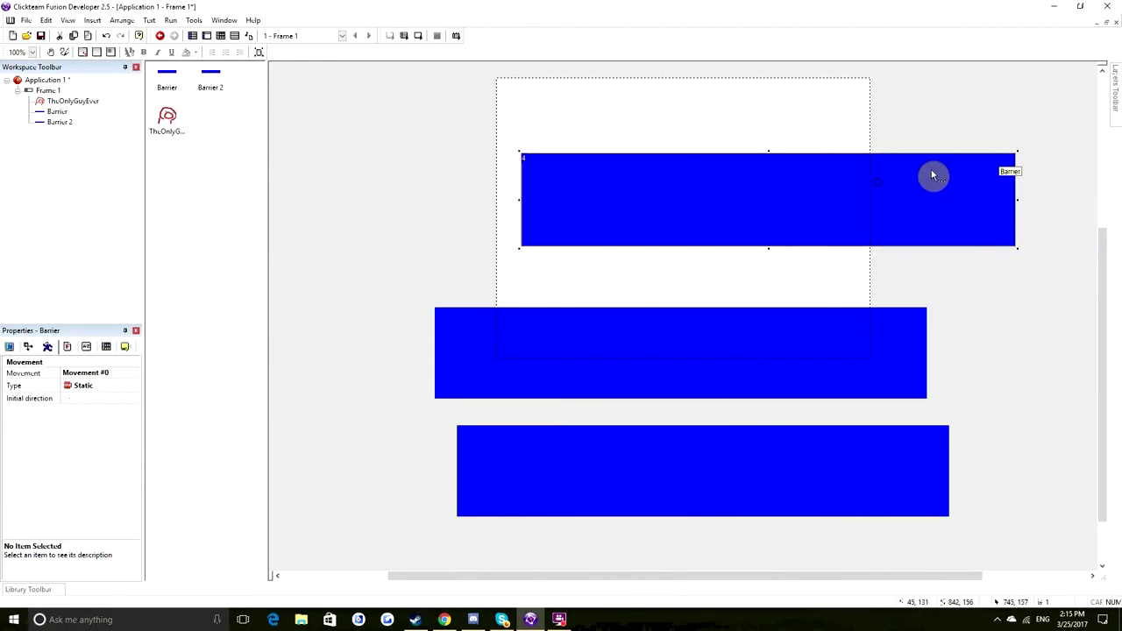
pyautogui.moveTo(1016, 150); pyautogui.dragTo(916, 174)
pyautogui.moveTo(581, 394); pyautogui.dragTo(638, 383)
# Delete the extra top barrier and shrink Barrier 2 into a small ledge beside the character
pyautogui.click(732, 207)
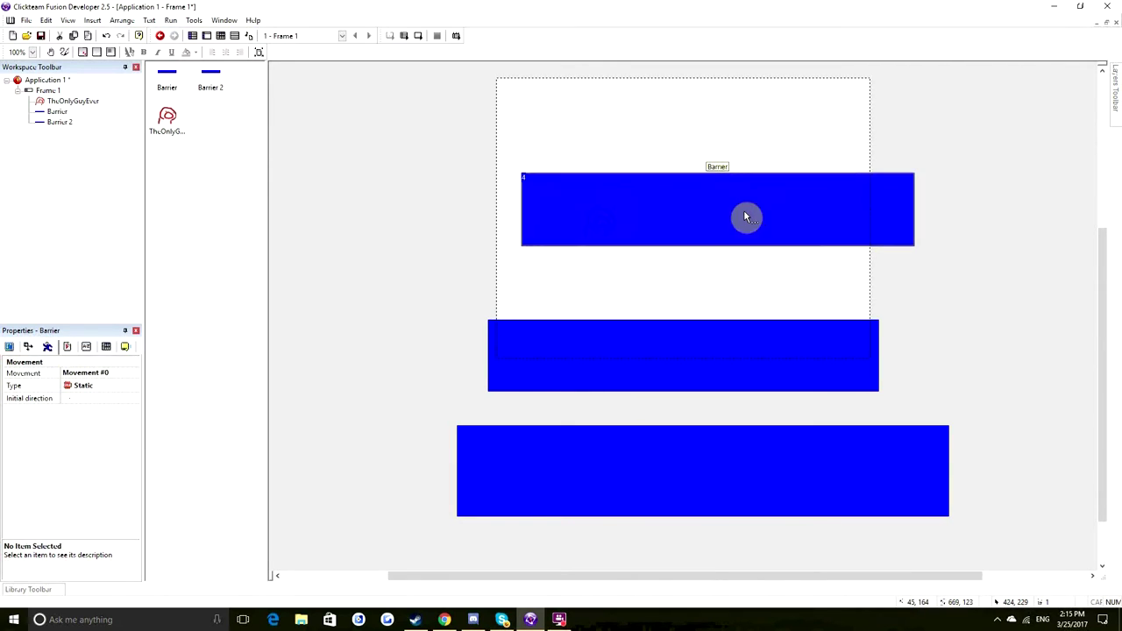
pyautogui.press('Delete')
pyautogui.click(650, 475)
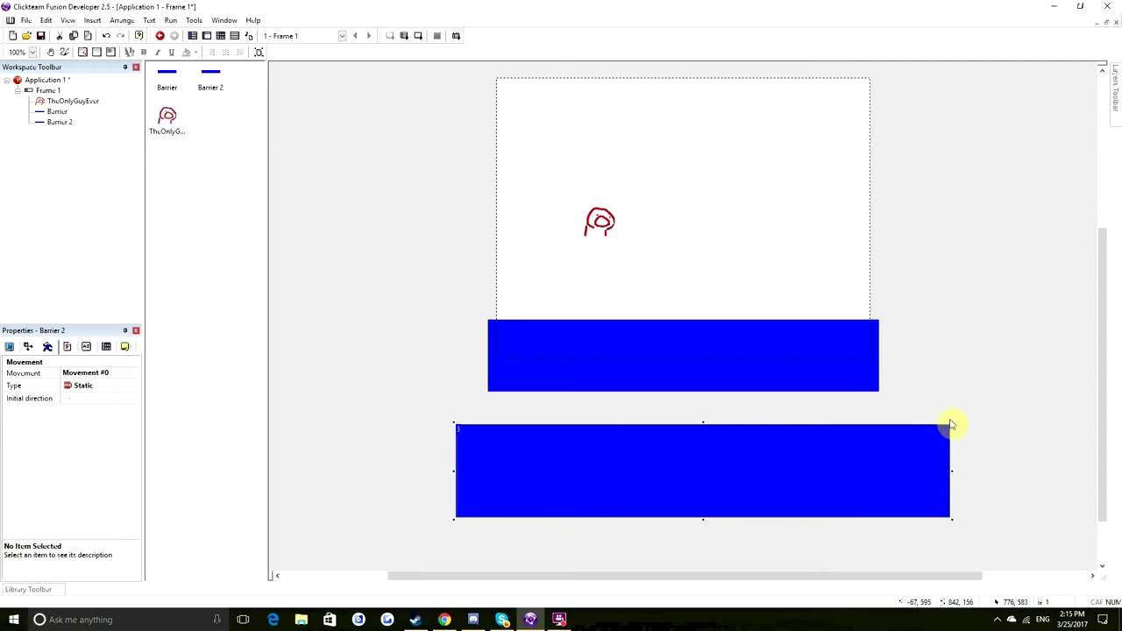
pyautogui.moveTo(952, 422); pyautogui.dragTo(641, 456)
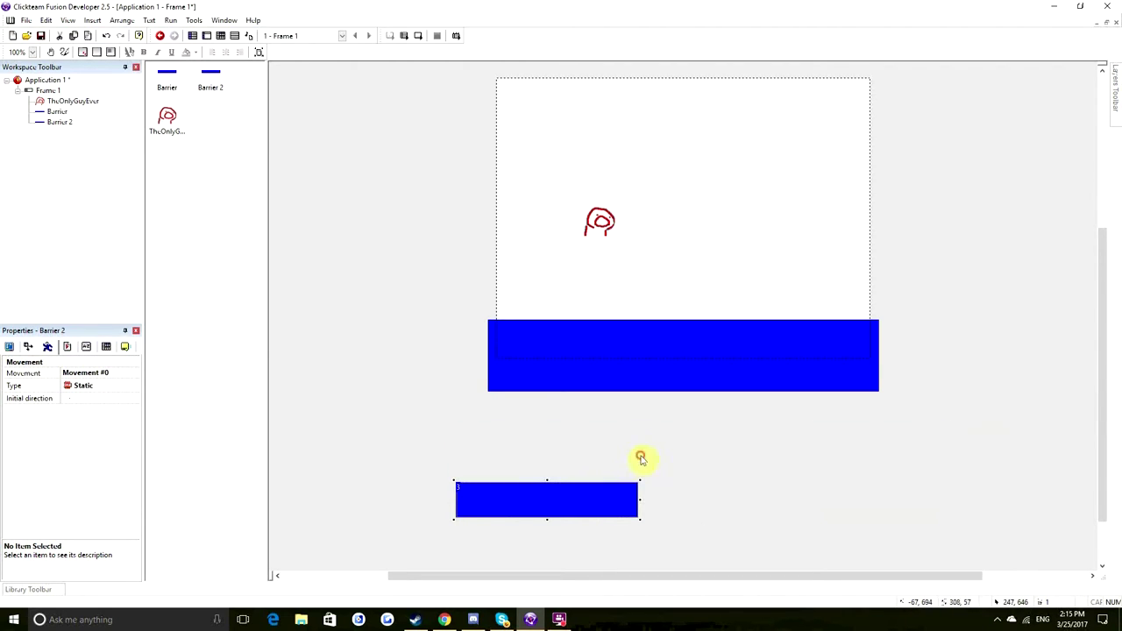
pyautogui.moveTo(818, 218)
pyautogui.mouseDown()
pyautogui.moveTo(802, 226)
pyautogui.moveTo(814, 229)
pyautogui.mouseUp()
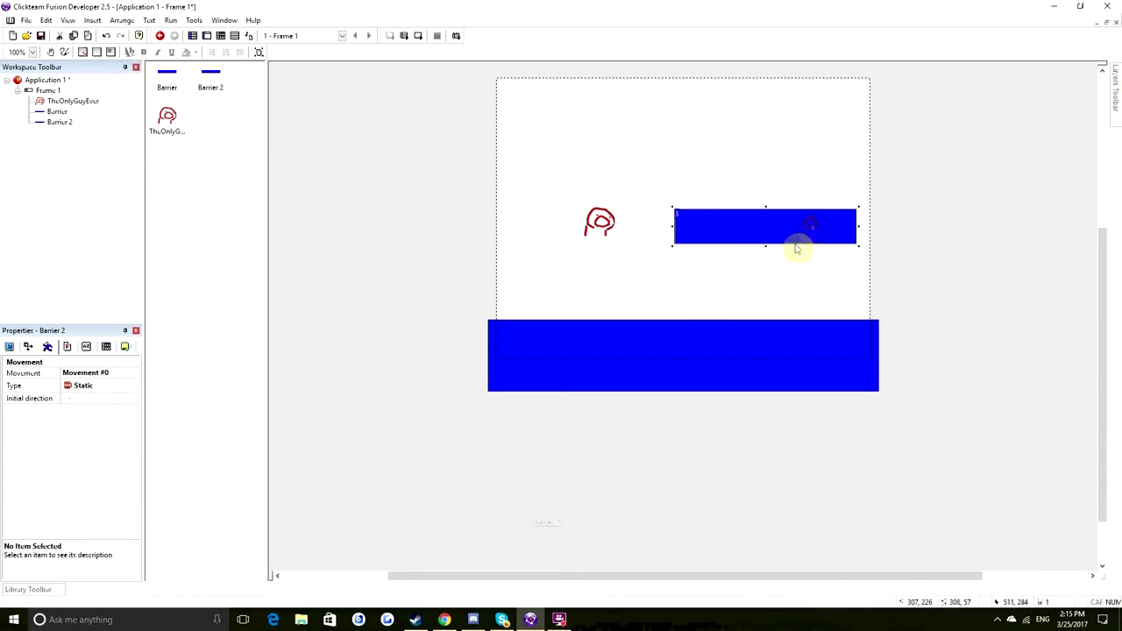
pyautogui.click(417, 40)
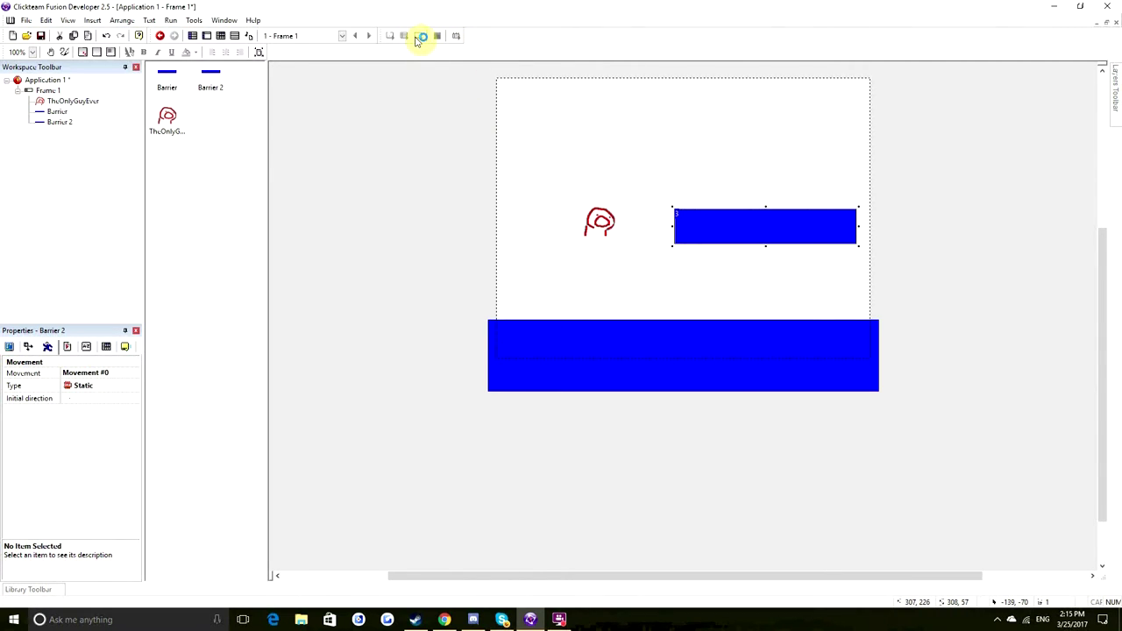
pyautogui.press('Left')
pyautogui.press('Up')
pyautogui.press('Right')
pyautogui.press('Left')
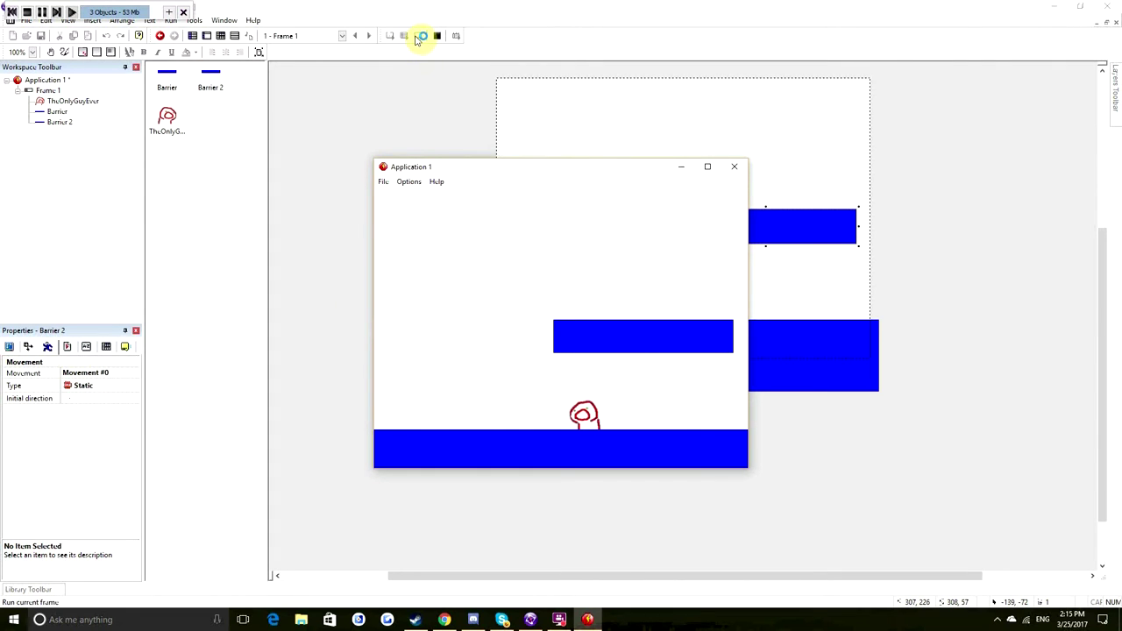
pyautogui.press('Up')
pyautogui.press('Right')
pyautogui.press('Left')
pyautogui.click(736, 170)
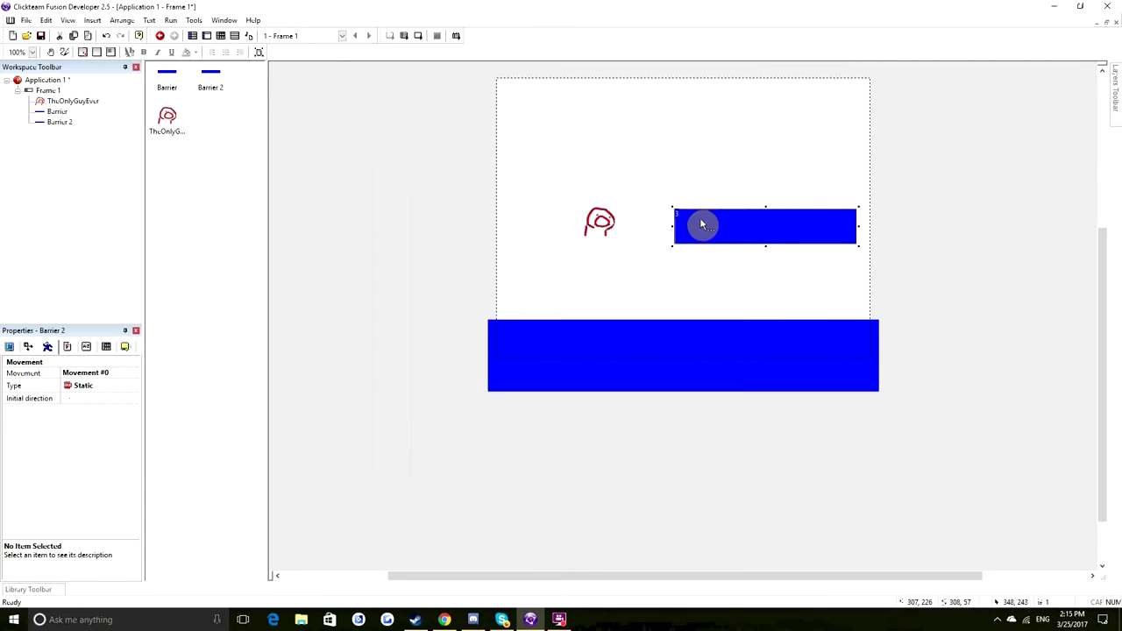
pyautogui.hotkey('ctrl', 'e')
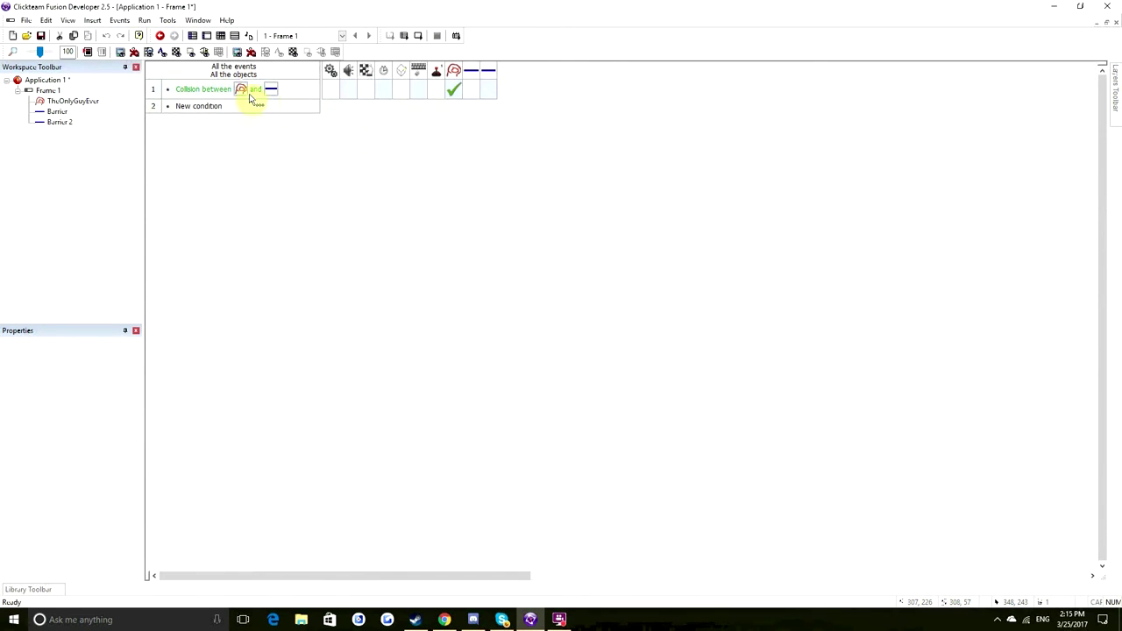
# Add event 2: TheOnlyGuyEver collides with Barrier 2, copying event 1's action into it
pyautogui.doubleClick(190, 111)
pyautogui.click(96, 123)
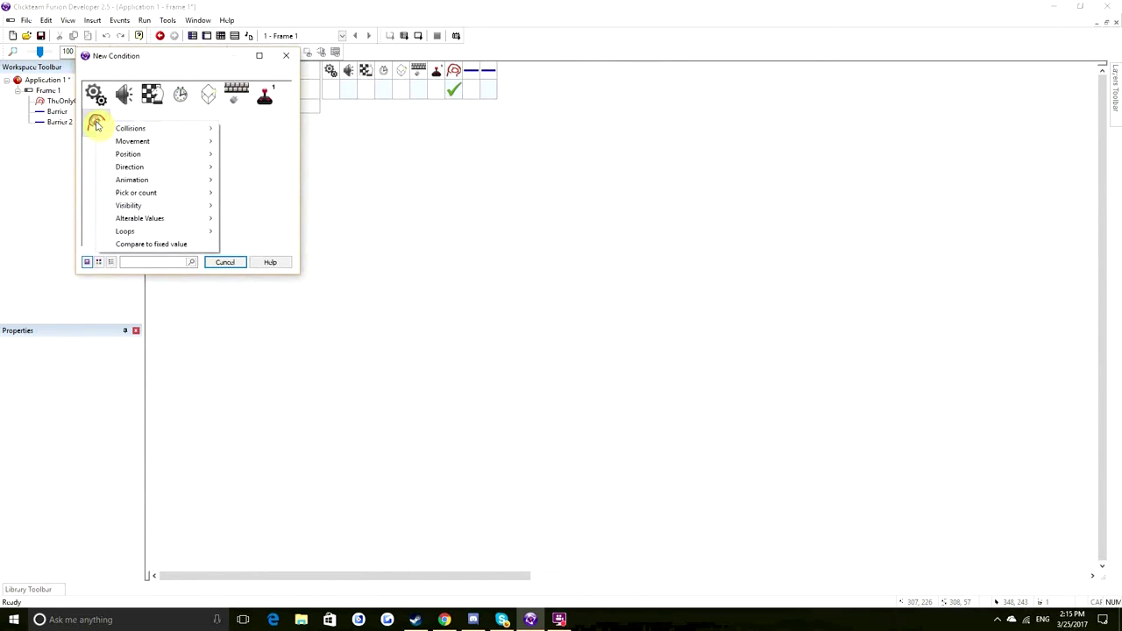
pyautogui.moveTo(188, 128)
pyautogui.click(235, 130)
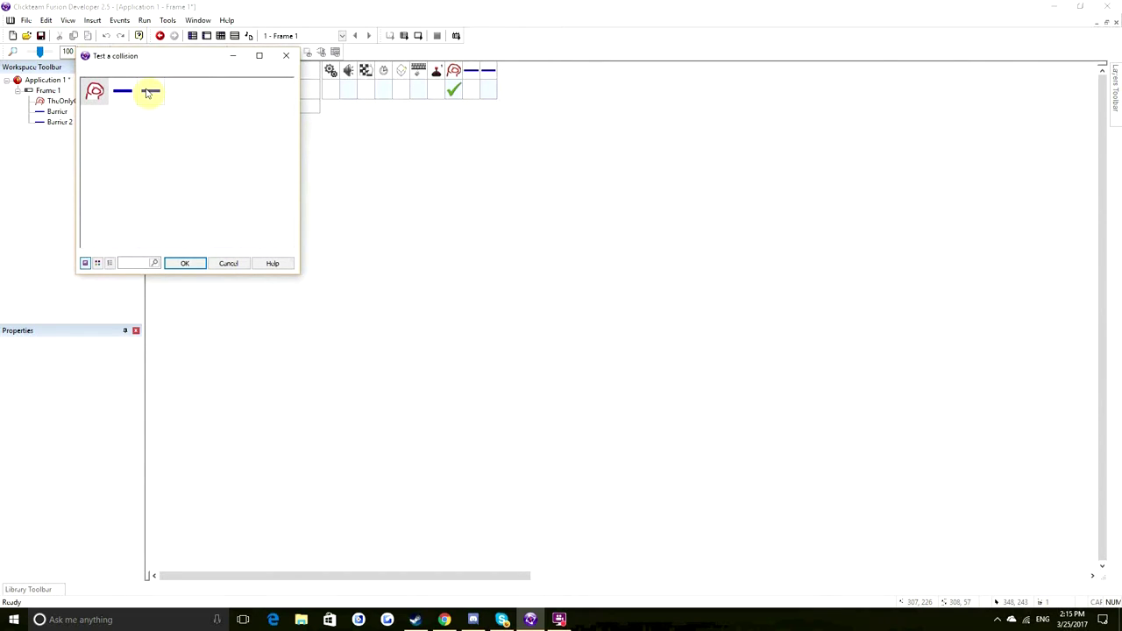
pyautogui.click(193, 264)
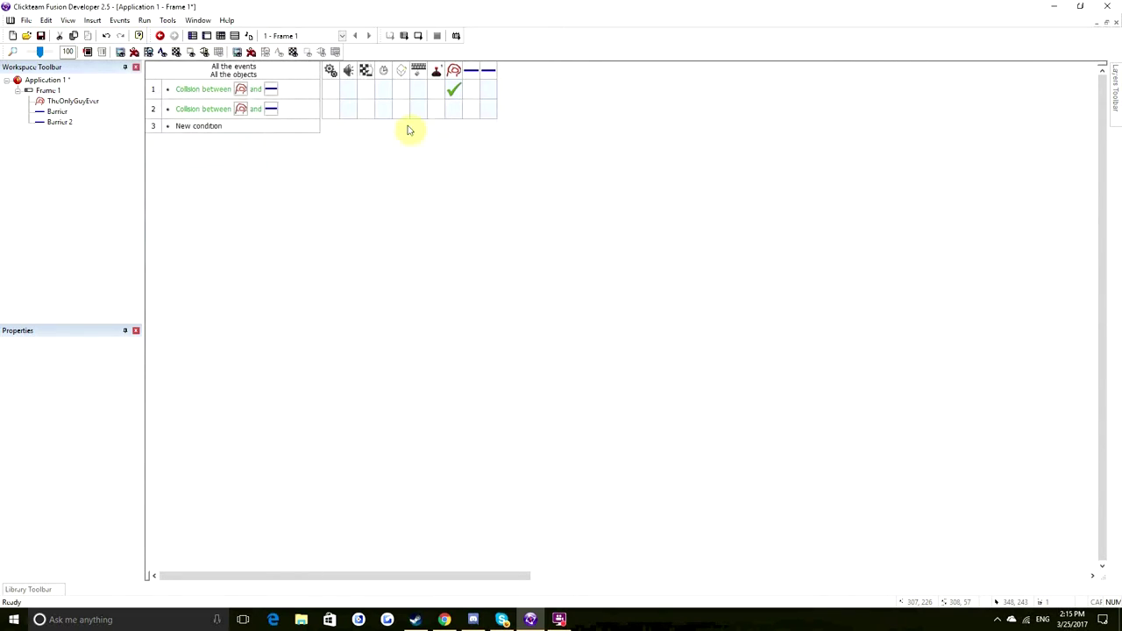
pyautogui.moveTo(452, 93); pyautogui.dragTo(453, 114)
pyautogui.hotkey('ctrl', 'm')
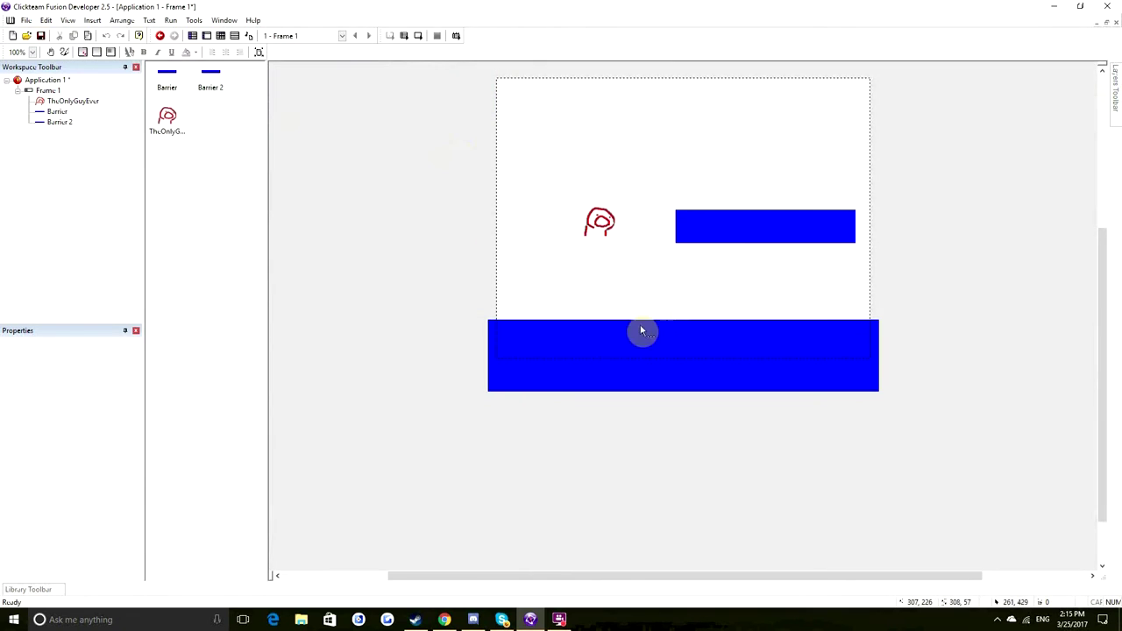
# Nudge Barrier 2 slightly lower, then test-run the frame, jumping onto the ledge
pyautogui.click(727, 235)
pyautogui.moveTo(732, 260); pyautogui.dragTo(728, 268)
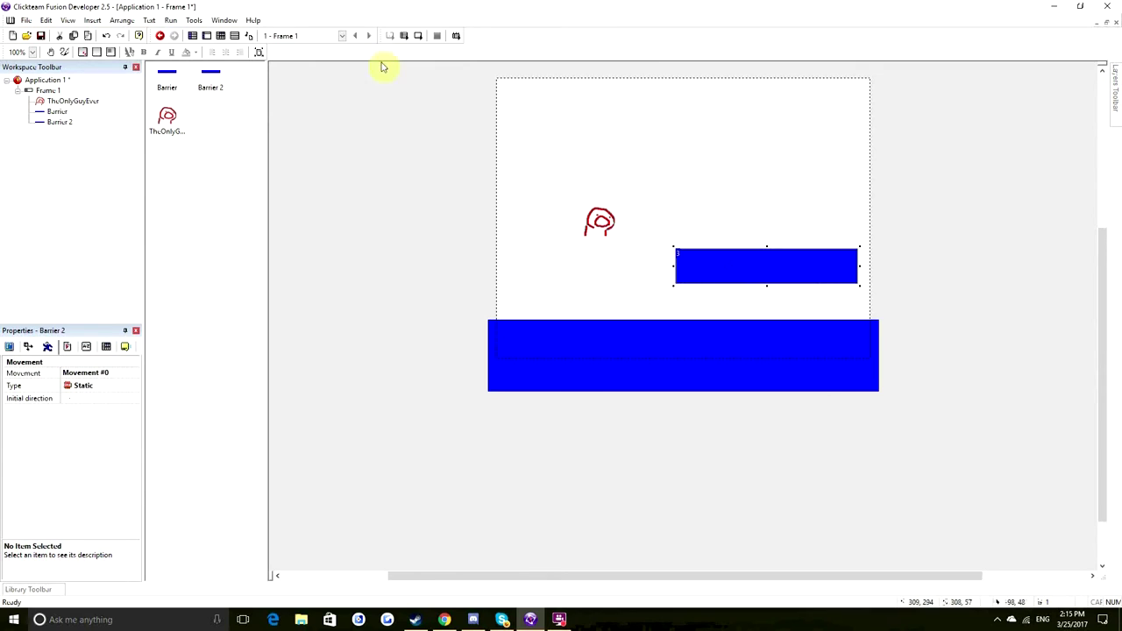
pyautogui.click(417, 37)
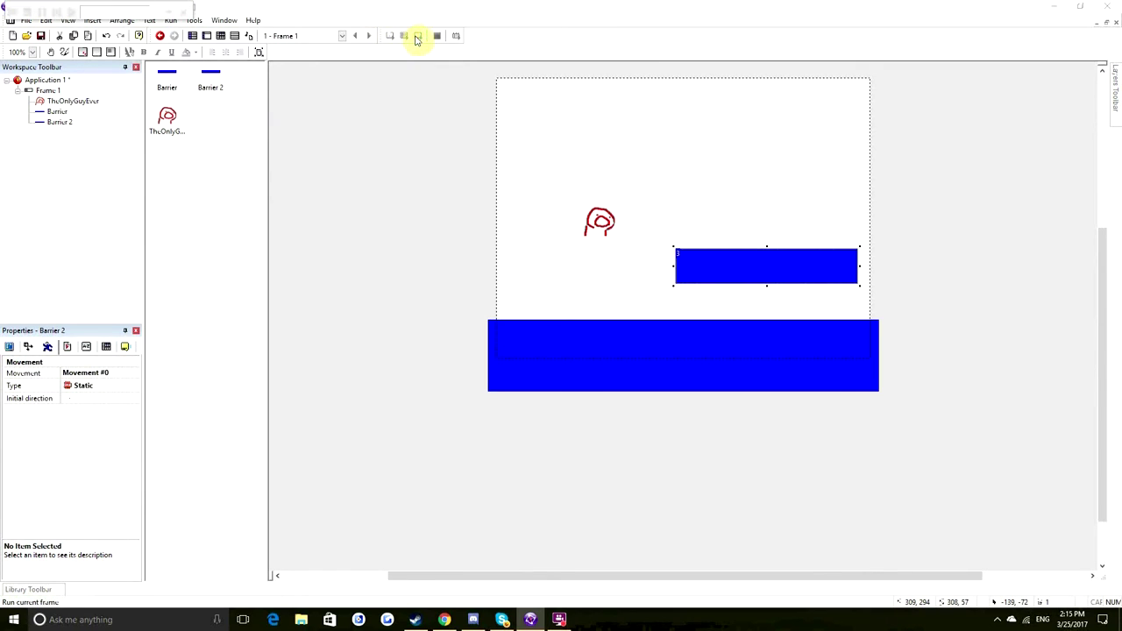
pyautogui.press('Up')
pyautogui.press('Right')
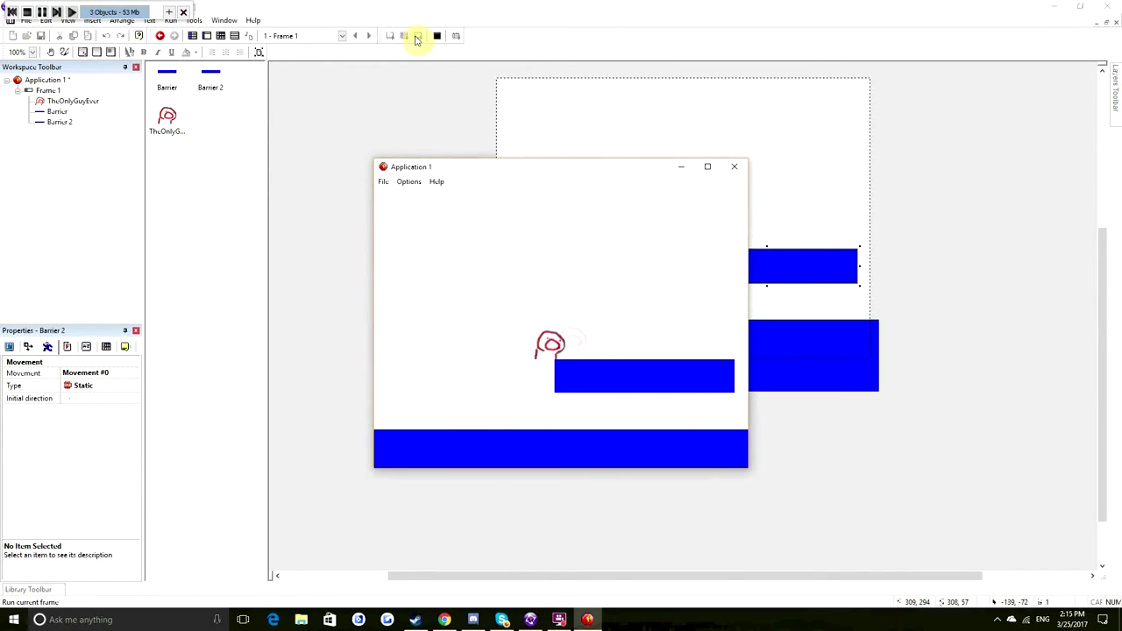
pyautogui.press('Up')
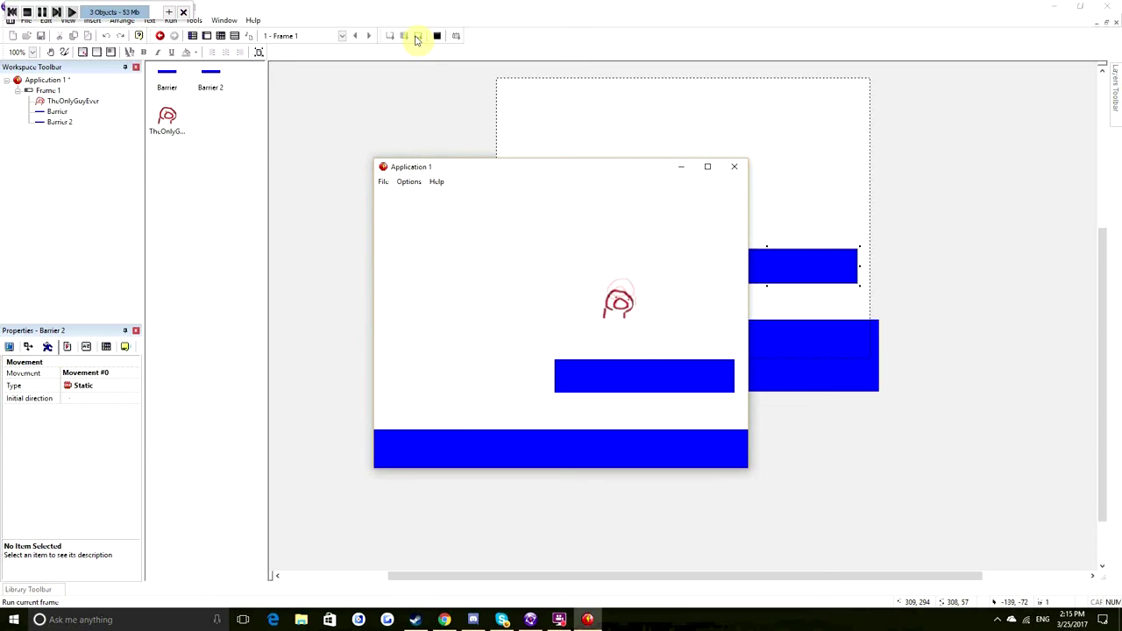